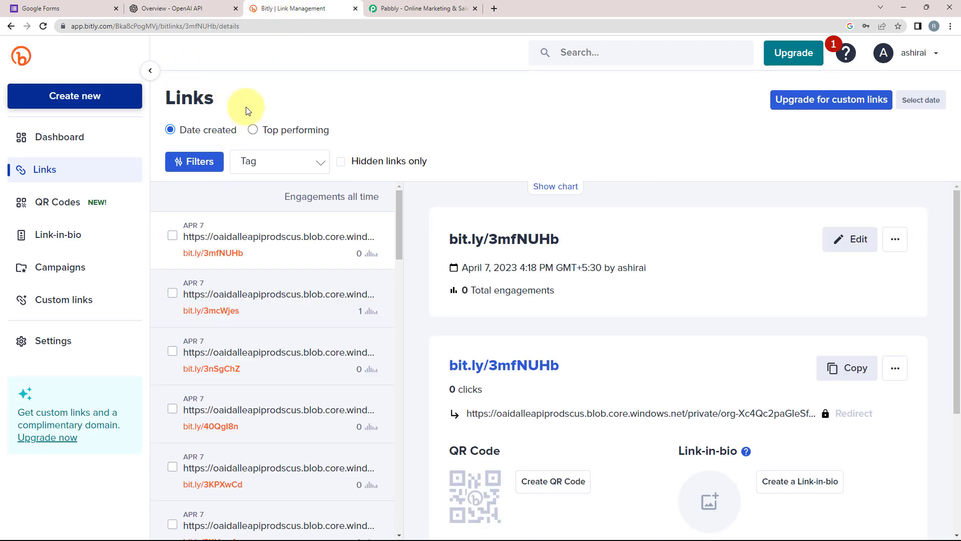
Switch from the Bitly links list to the pabbly.com home page.
{"action": "left_click", "coordinate": [65, 11]}
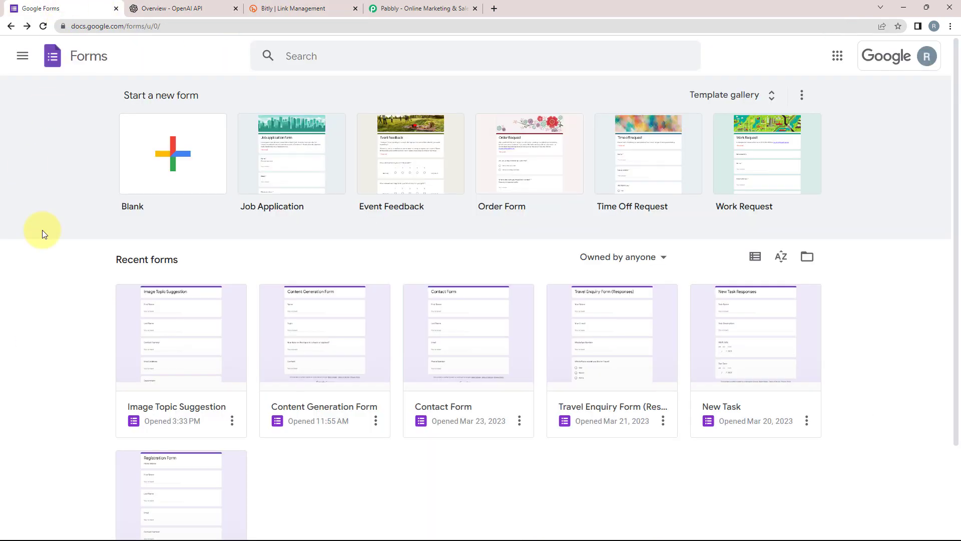
{"action": "left_click", "coordinate": [402, 7]}
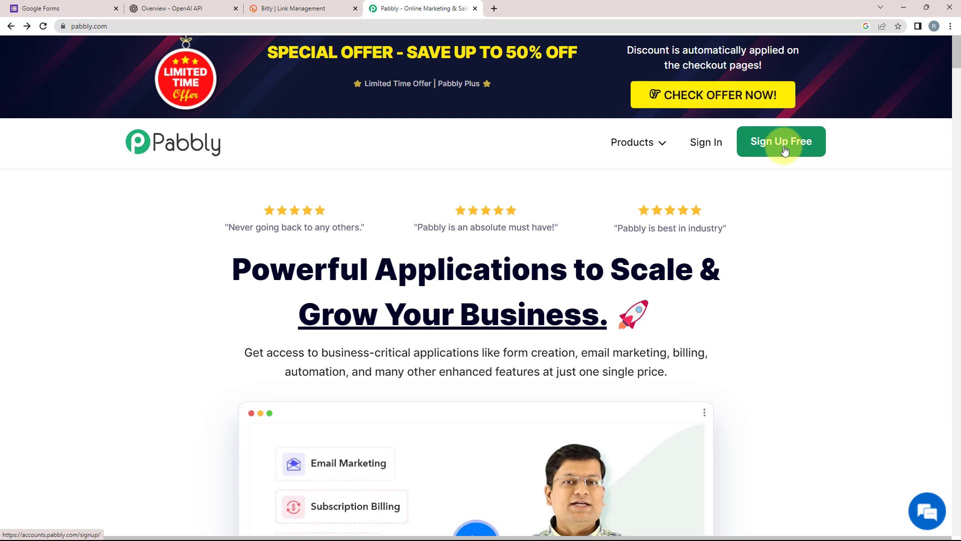
Sign in to Pabbly, open Pabbly Connect, and begin a new workflow from the dashboard.
{"action": "left_click", "coordinate": [149, 157]}
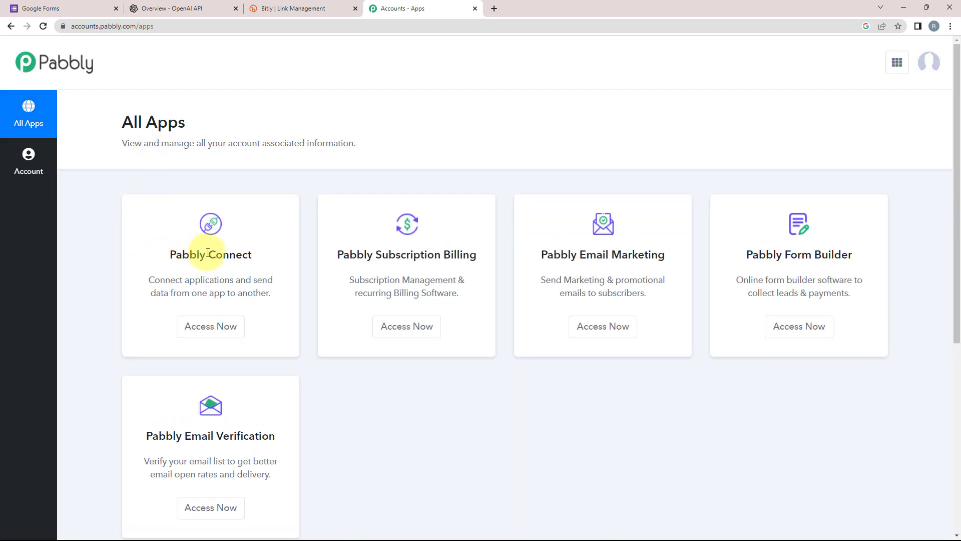
{"action": "left_click", "coordinate": [207, 323]}
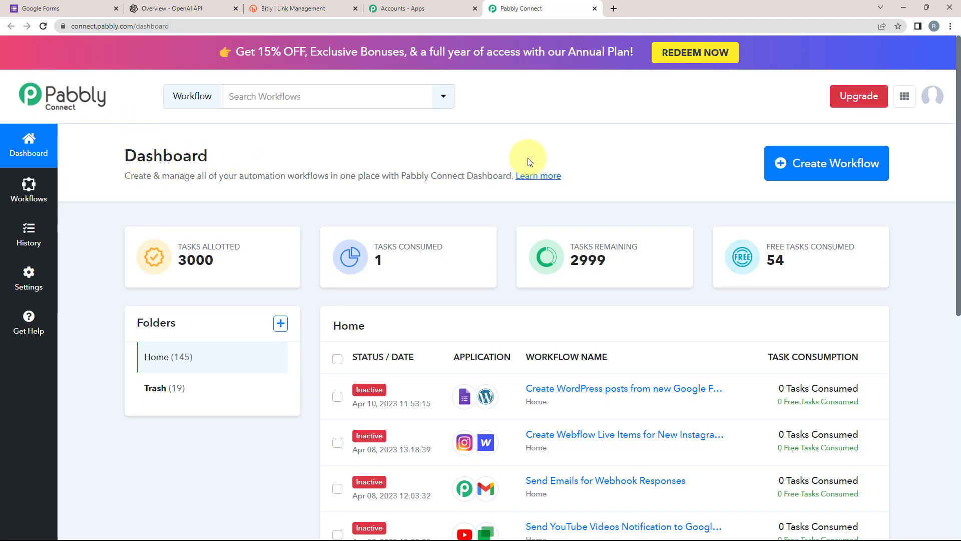
{"action": "left_click", "coordinate": [805, 165]}
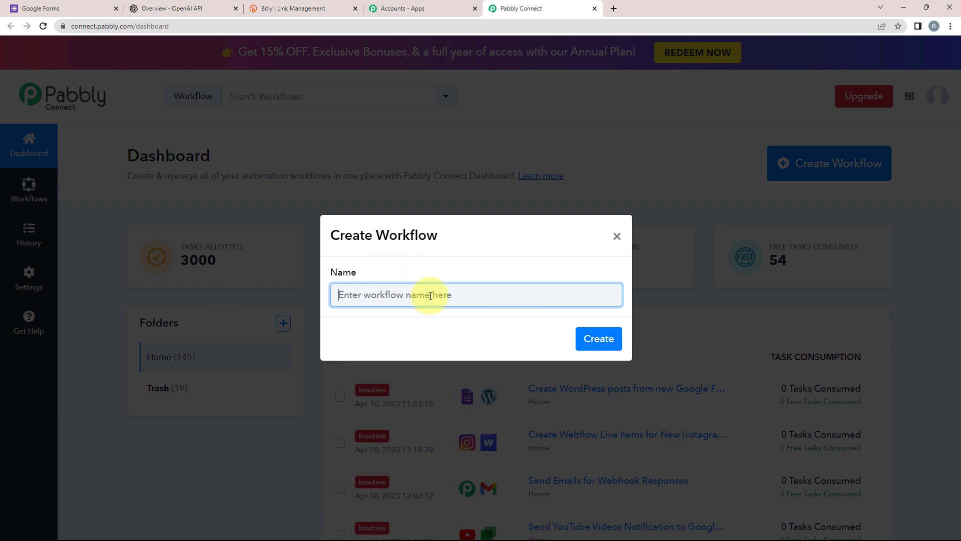
Review the Image Topic Suggestion form, the OpenAI API overview and the Bitly links list.
{"action": "left_click", "coordinate": [60, 8]}
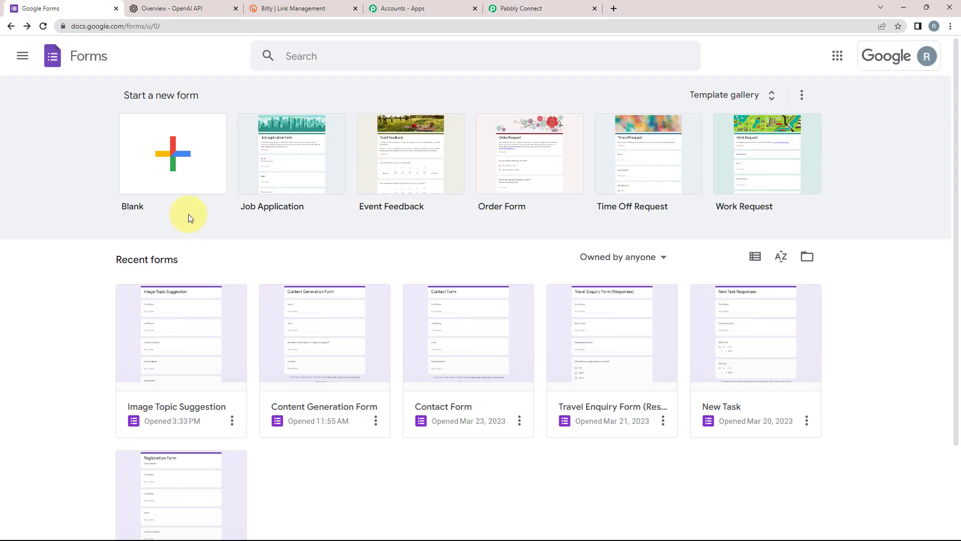
{"action": "left_click", "coordinate": [209, 158]}
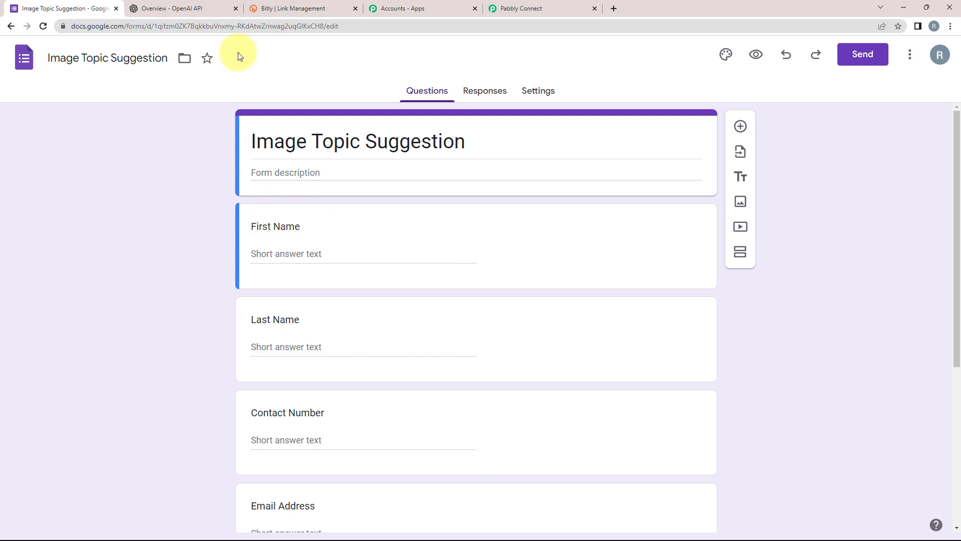
{"action": "left_click", "coordinate": [181, 6]}
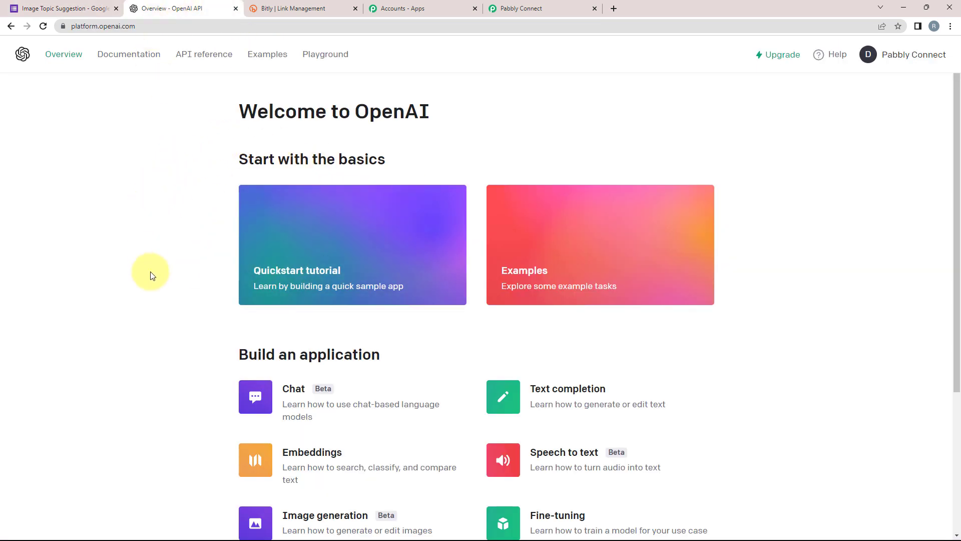
{"action": "left_click", "coordinate": [270, 8]}
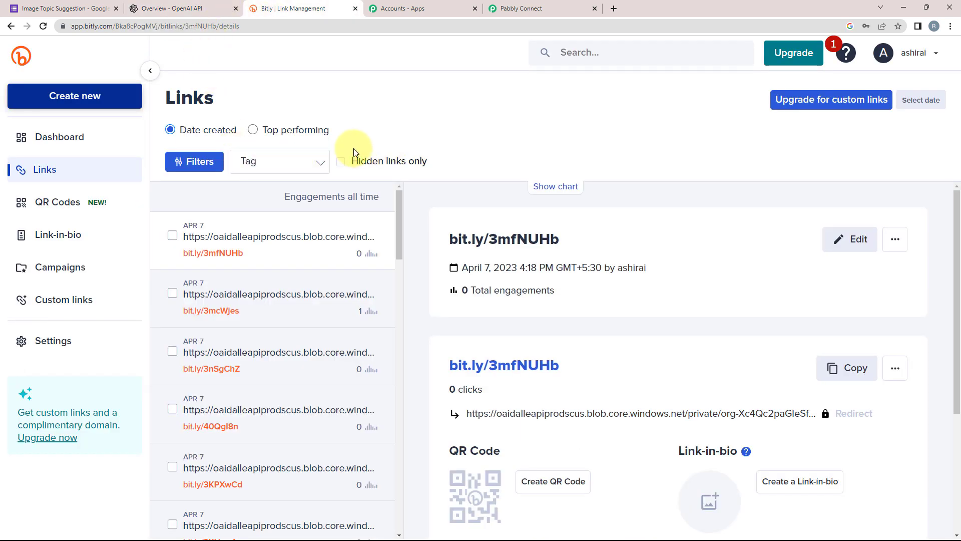
{"action": "left_click", "coordinate": [40, 8]}
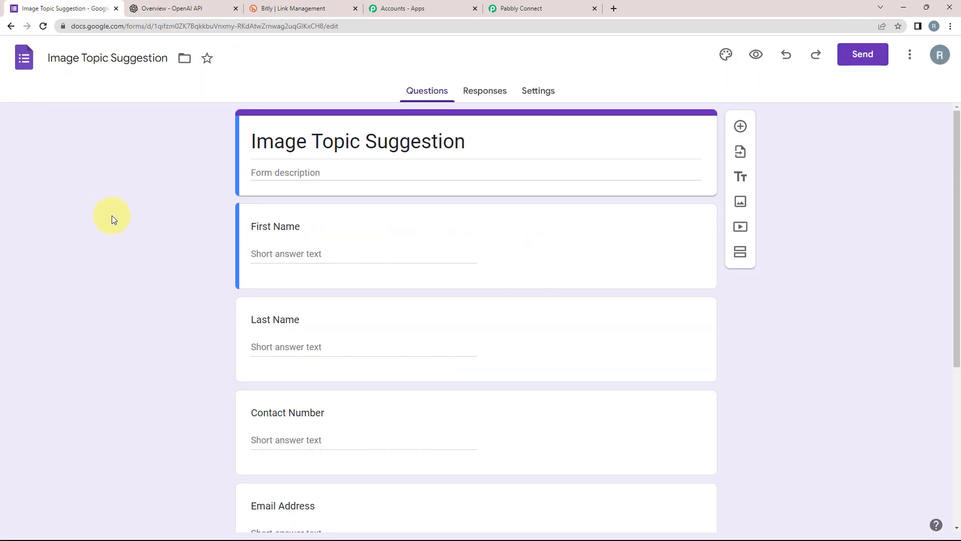
Name the workflow 'Generate Images Based on Form Responses with OpenAI' and create it.
{"action": "left_click", "coordinate": [548, 6]}
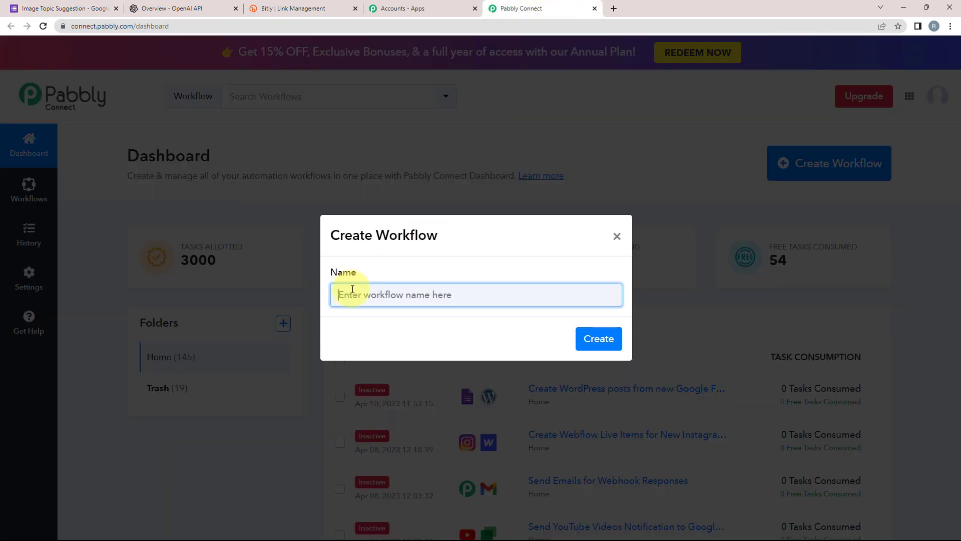
{"action": "type", "text": "Generate Images Based on Form Responses with OpenAI"}
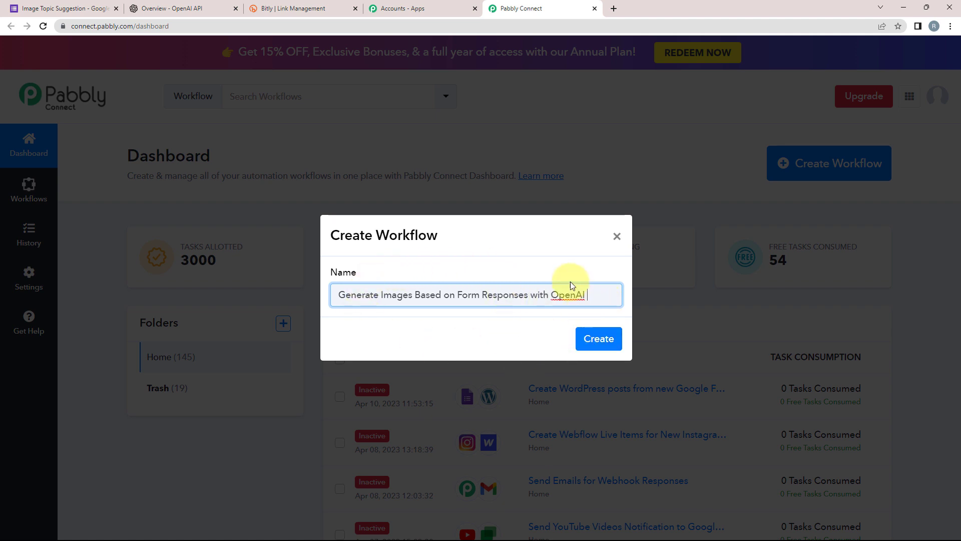
{"action": "left_click", "coordinate": [604, 338]}
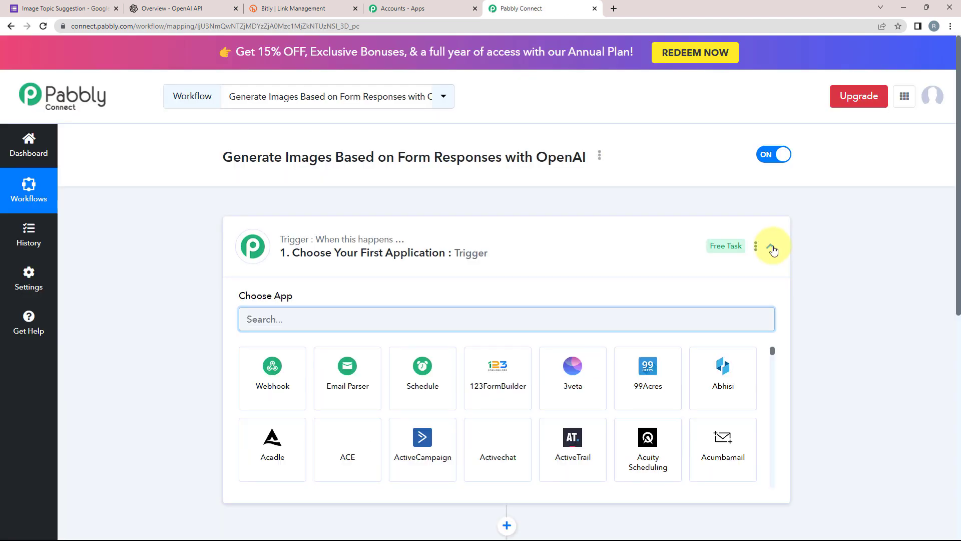
Search 'goog' in the trigger's app chooser and select Google Forms.
{"action": "left_click", "coordinate": [770, 247]}
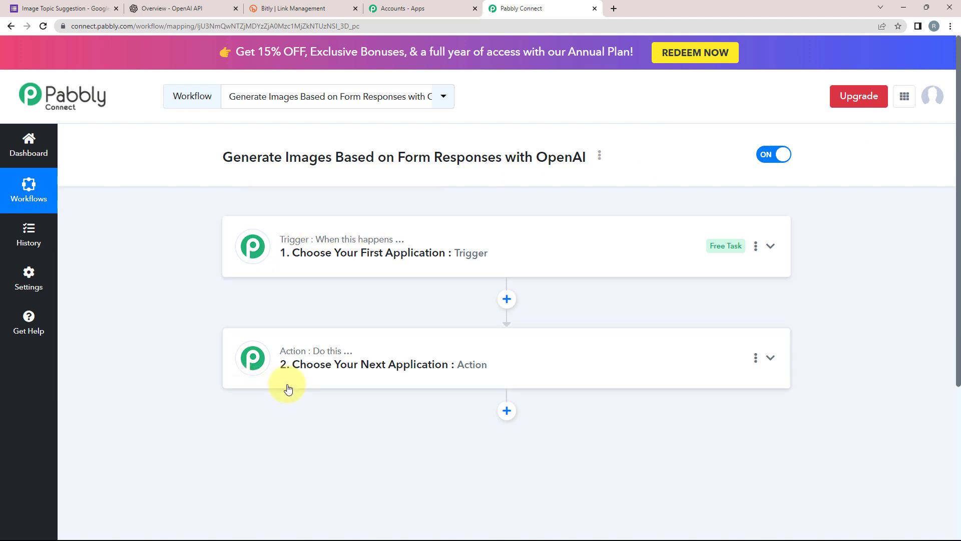
{"action": "mouse_move", "coordinate": [386, 243]}
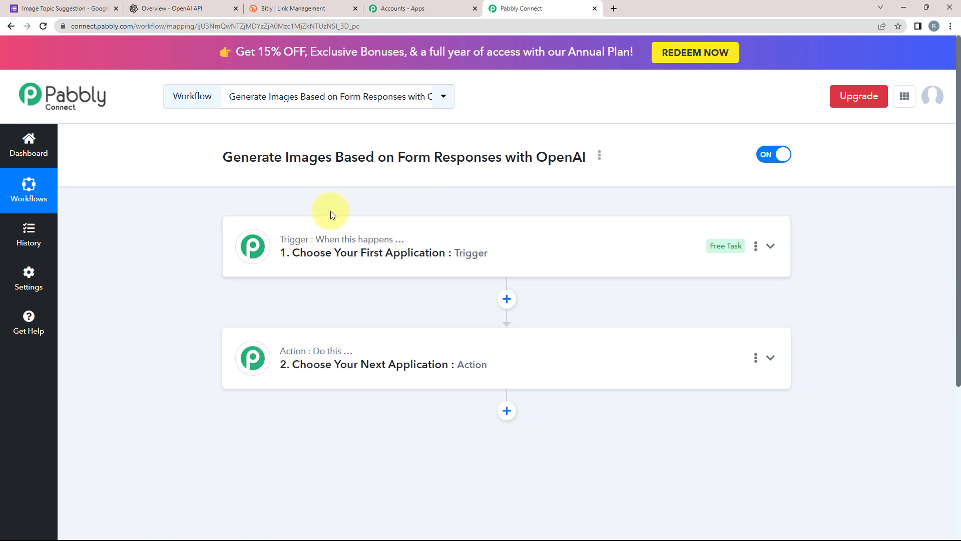
{"action": "mouse_move", "coordinate": [314, 256]}
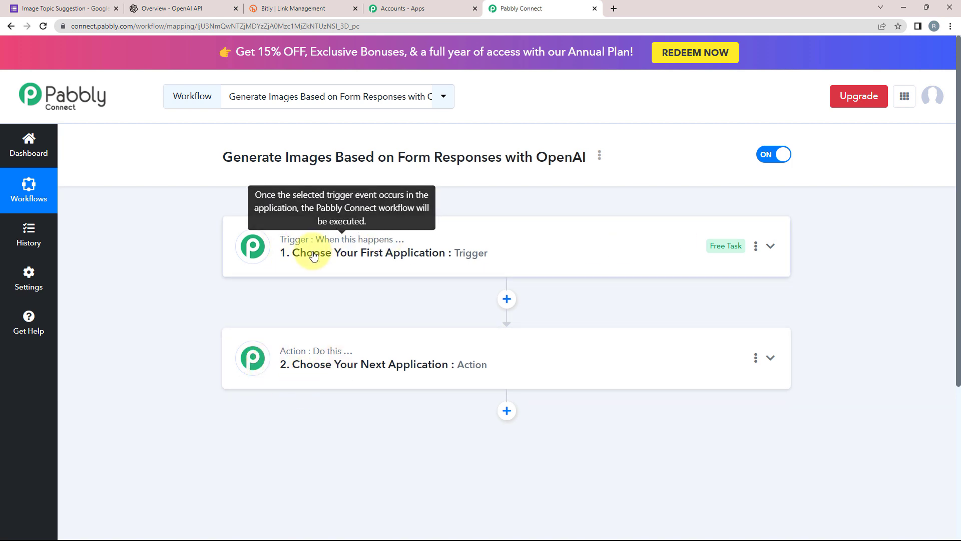
{"action": "left_click", "coordinate": [279, 254]}
{"action": "left_click", "coordinate": [274, 318]}
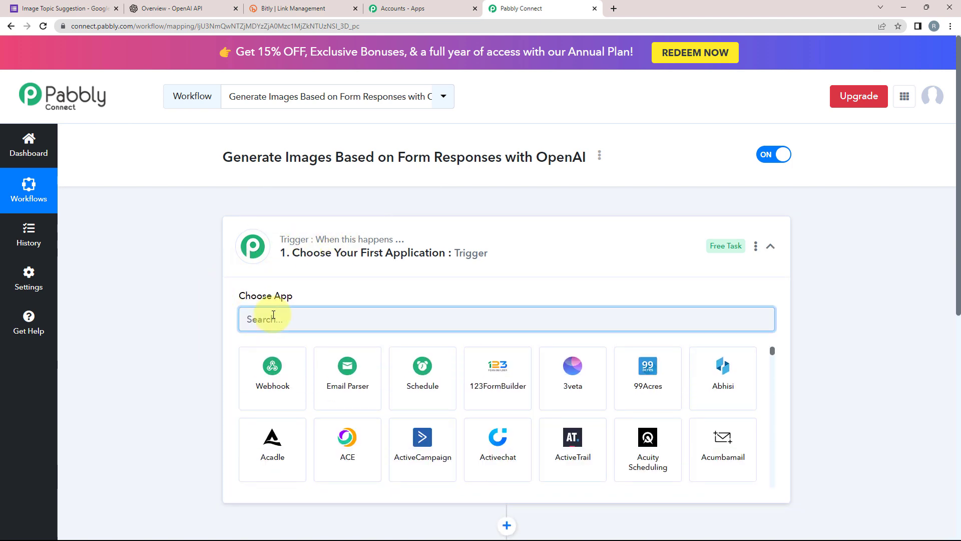
{"action": "type", "text": "goog"}
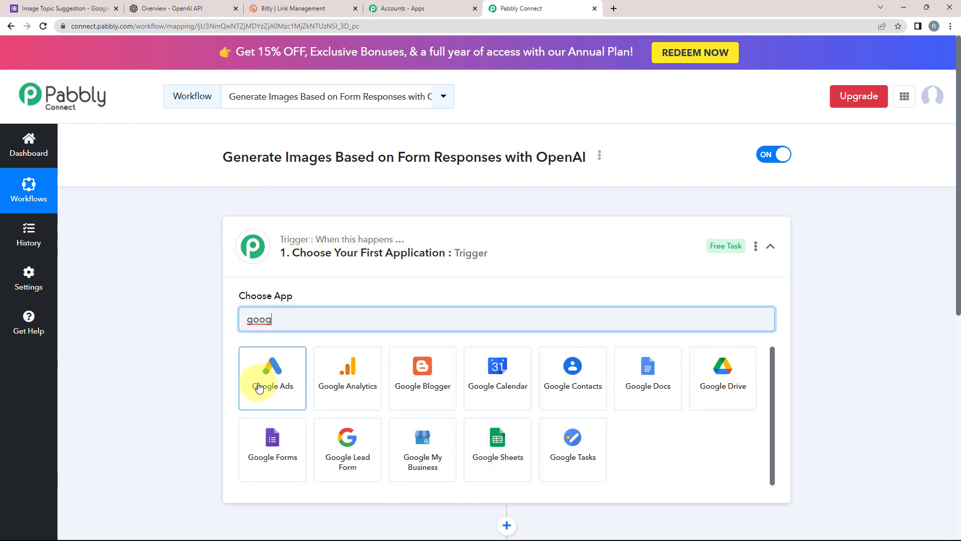
{"action": "left_click", "coordinate": [281, 452]}
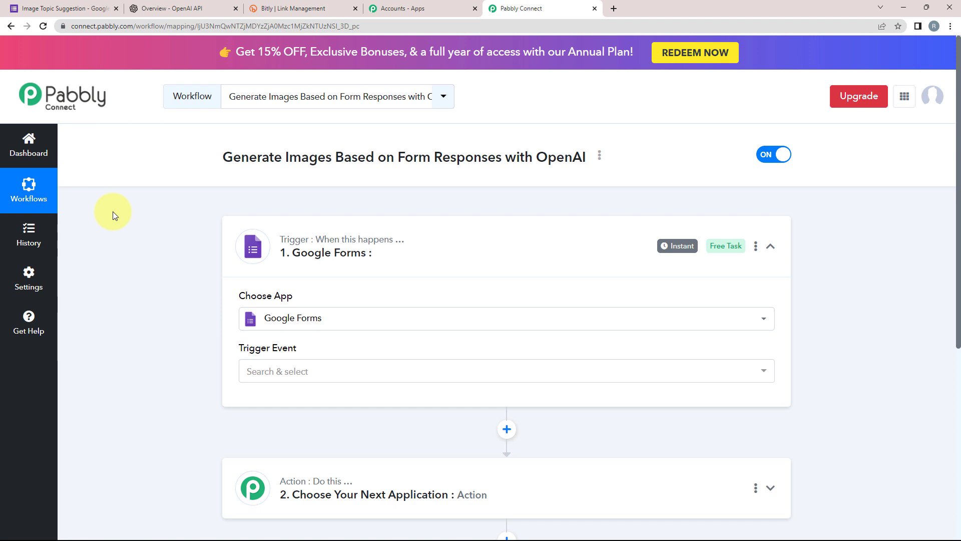
Set the trigger event to New Response Received.
{"action": "left_click", "coordinate": [236, 373]}
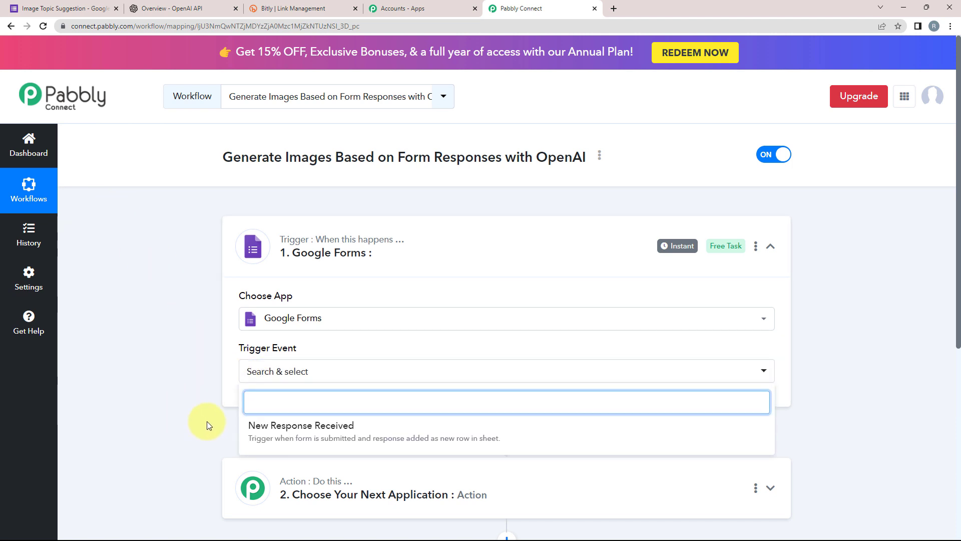
{"action": "left_click", "coordinate": [250, 426]}
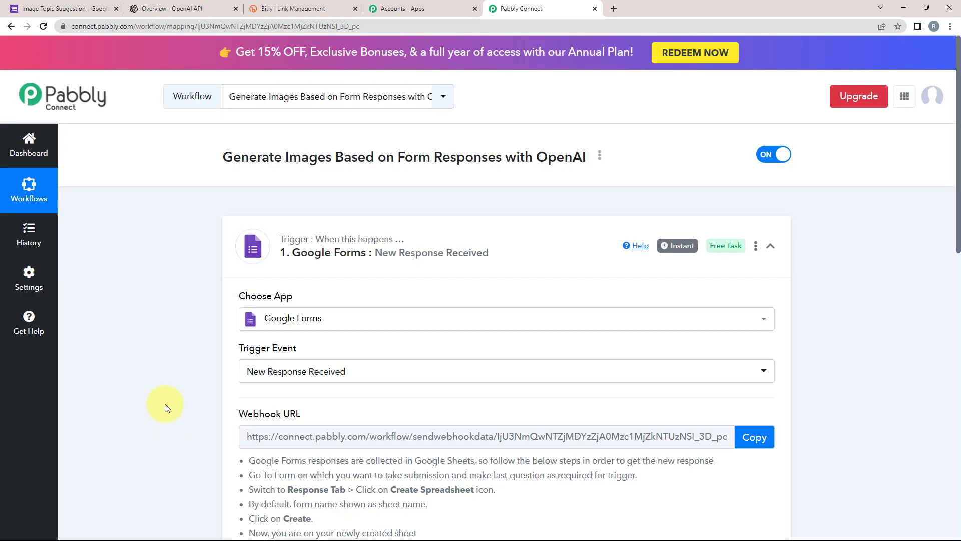
{"action": "scroll", "coordinate": [173, 404], "scroll_direction": "down", "scroll_amount": 3}
{"action": "scroll", "coordinate": [183, 278], "scroll_direction": "down", "scroll_amount": 2}
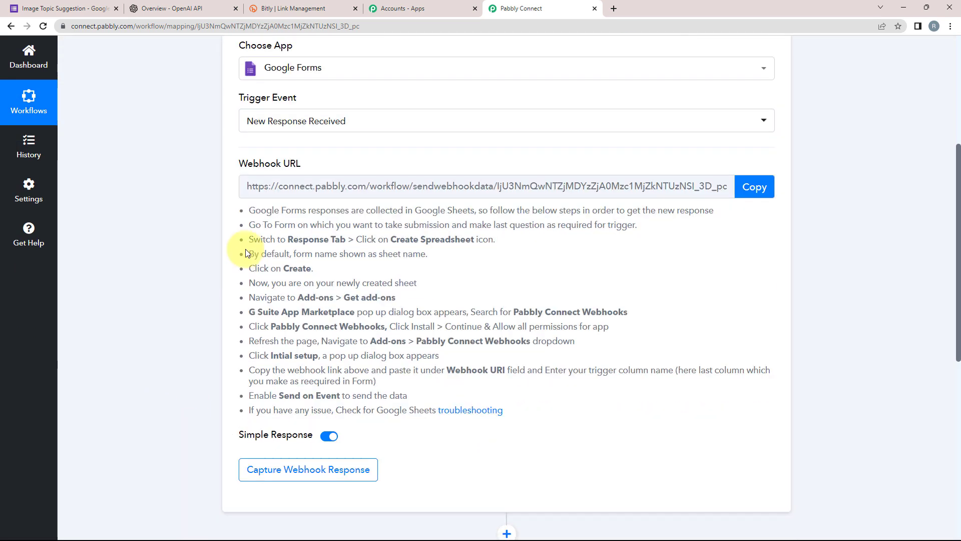
Copy the trigger's Webhook URL so it waits for a response, then return to the form.
{"action": "triple_click", "coordinate": [259, 163]}
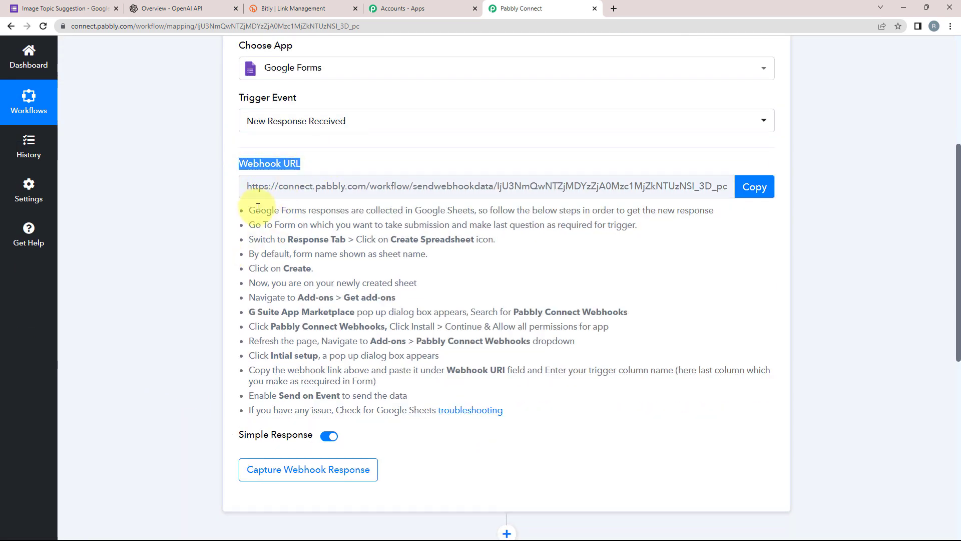
{"action": "left_click_drag", "start_coordinate": [255, 210], "coordinate": [581, 403]}
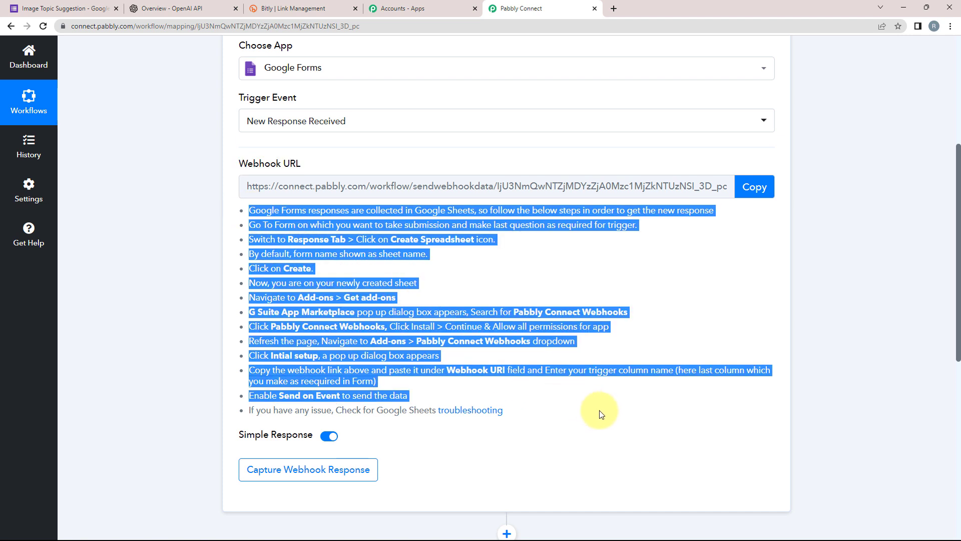
{"action": "left_click", "coordinate": [599, 410]}
{"action": "mouse_move", "coordinate": [251, 171]}
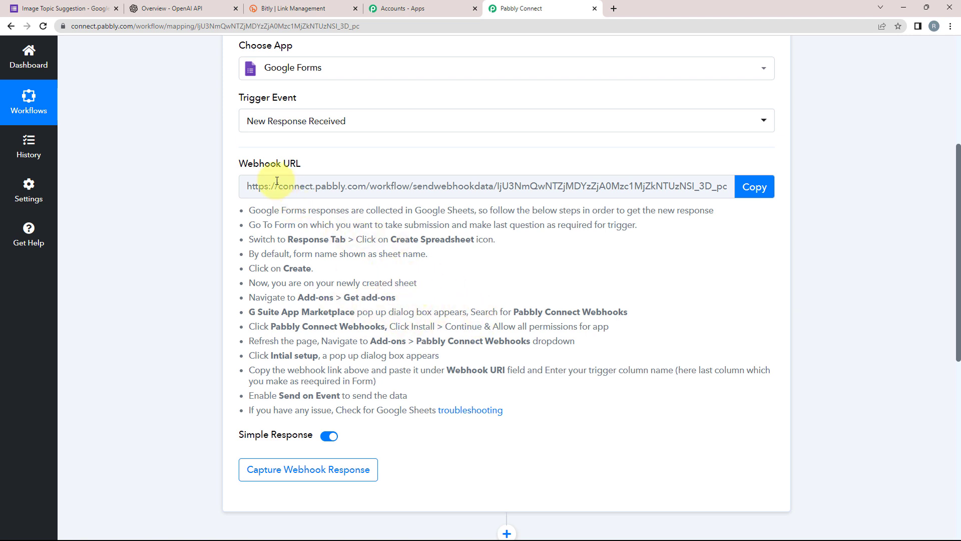
{"action": "left_click_drag", "start_coordinate": [240, 170], "coordinate": [317, 168]}
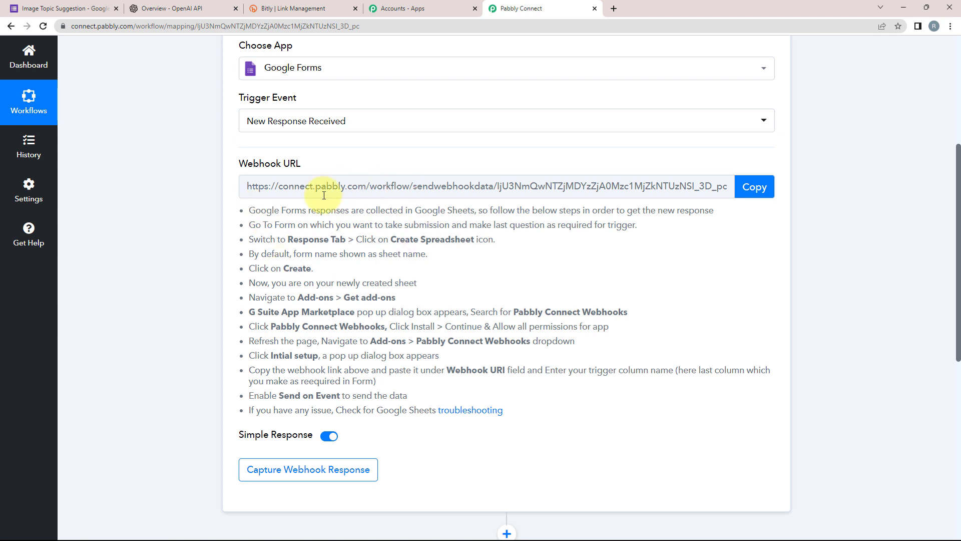
{"action": "left_click", "coordinate": [751, 192]}
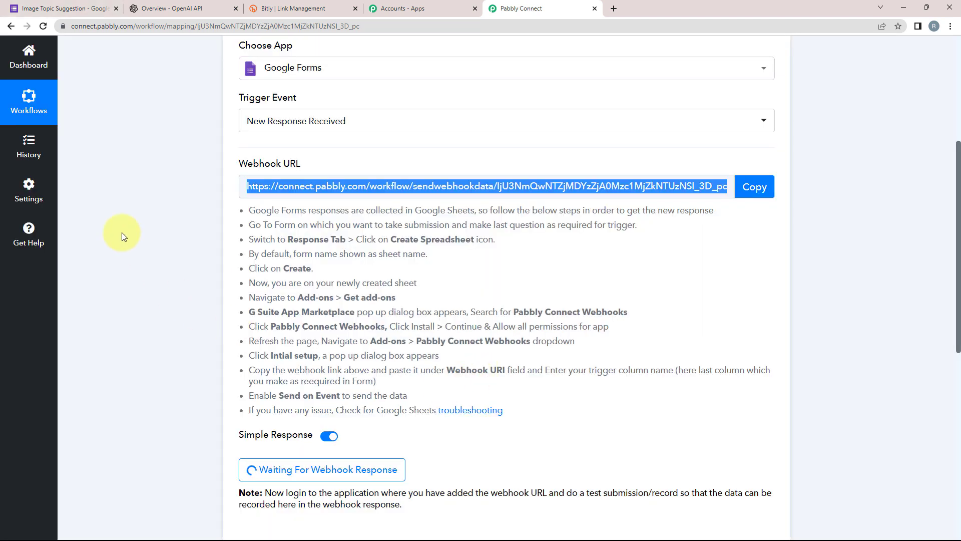
{"action": "left_click", "coordinate": [44, 9]}
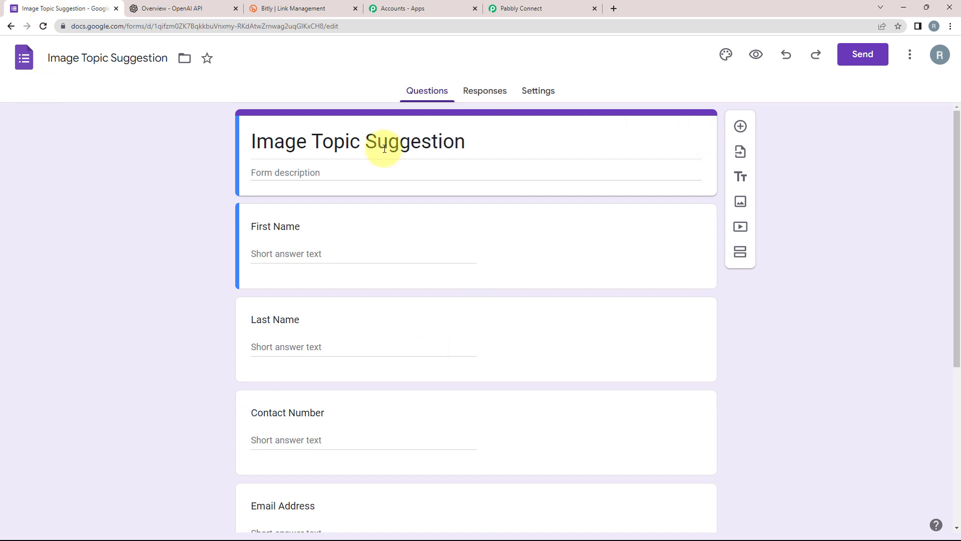
Scroll through the form's questions and select the Image Topic Idea question.
{"action": "scroll", "coordinate": [193, 307], "scroll_direction": "down", "scroll_amount": 1}
{"action": "scroll", "coordinate": [172, 281], "scroll_direction": "down", "scroll_amount": 2}
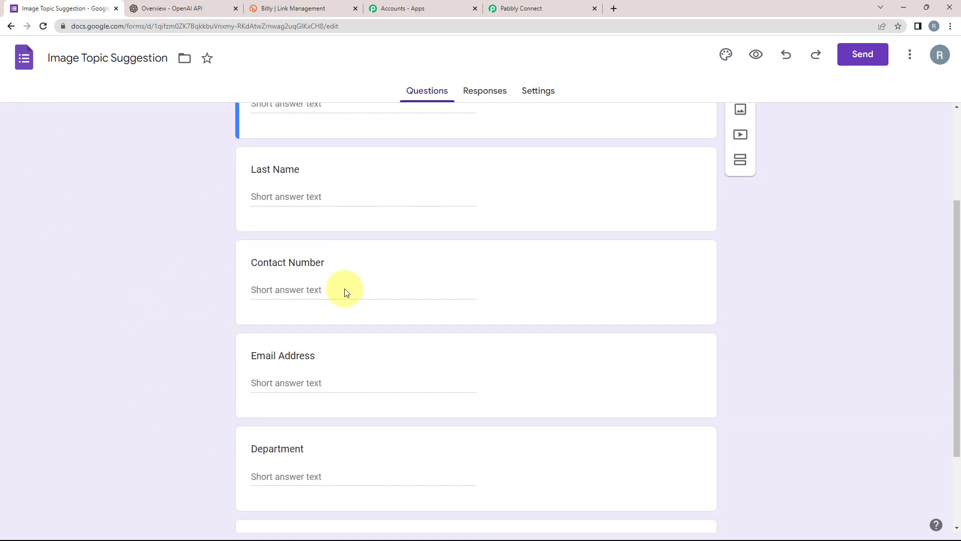
{"action": "scroll", "coordinate": [218, 360], "scroll_direction": "down", "scroll_amount": 1}
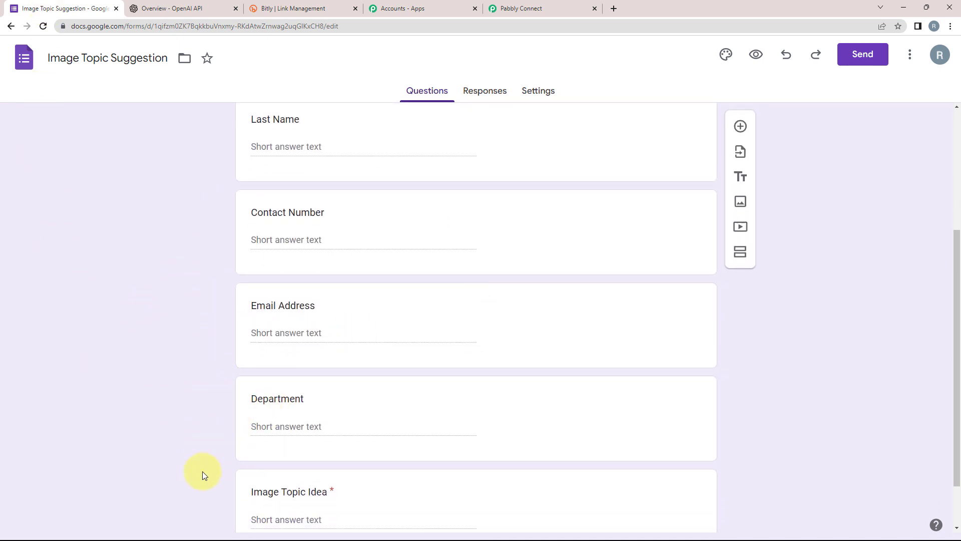
{"action": "scroll", "coordinate": [202, 472], "scroll_direction": "down", "scroll_amount": 1}
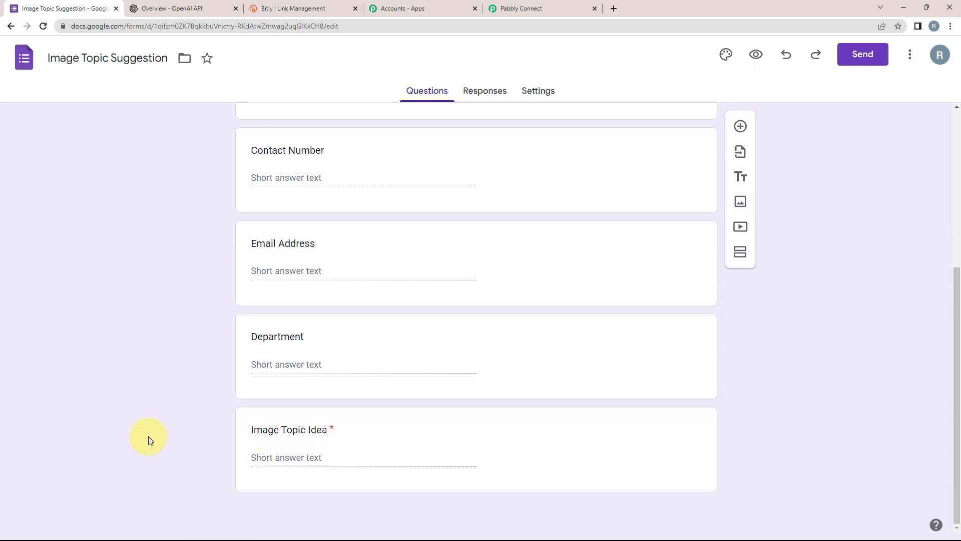
{"action": "left_click", "coordinate": [284, 427]}
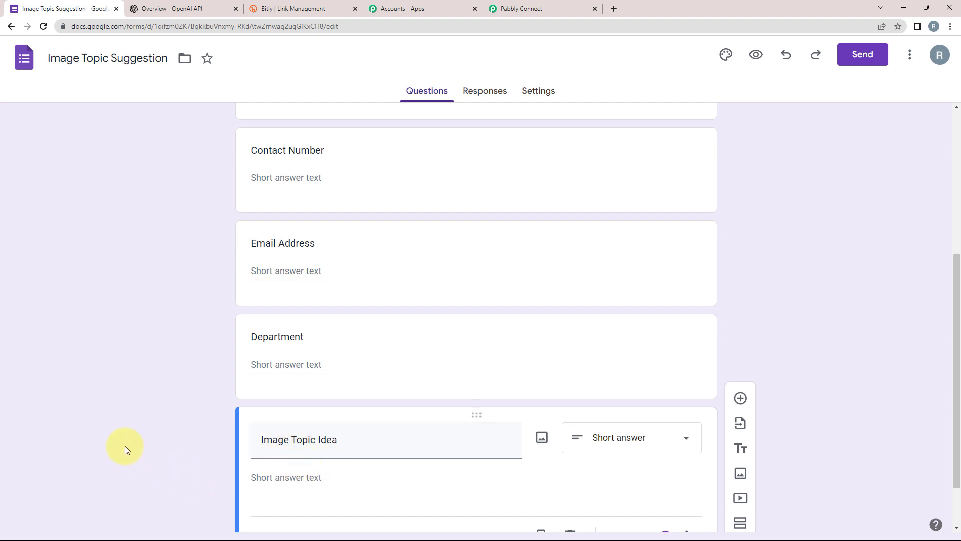
Open the linked Image Topic Suggestion (Responses) spreadsheet from the Responses tab.
{"action": "scroll", "coordinate": [125, 445], "scroll_direction": "up", "scroll_amount": 5}
{"action": "scroll", "coordinate": [124, 445], "scroll_direction": "up", "scroll_amount": 1}
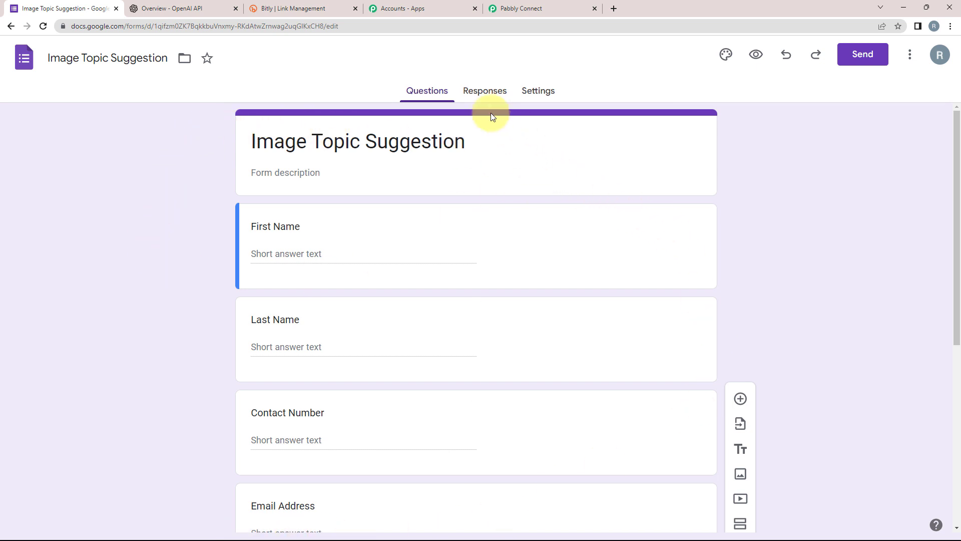
{"action": "left_click", "coordinate": [475, 95]}
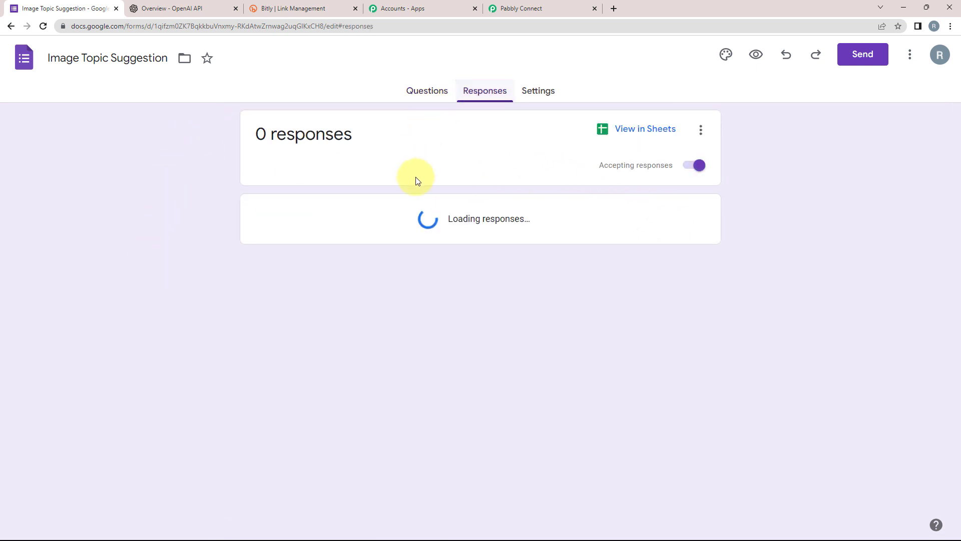
{"action": "left_click", "coordinate": [641, 131]}
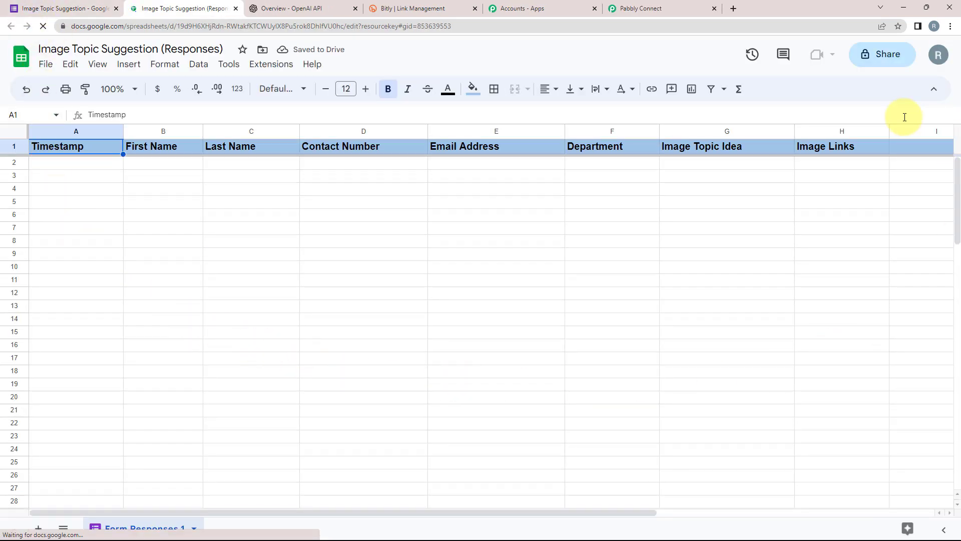
Return to the form editor and open the Image Topic Suggestion form in preview.
{"action": "left_click", "coordinate": [40, 6]}
{"action": "left_click", "coordinate": [426, 91]}
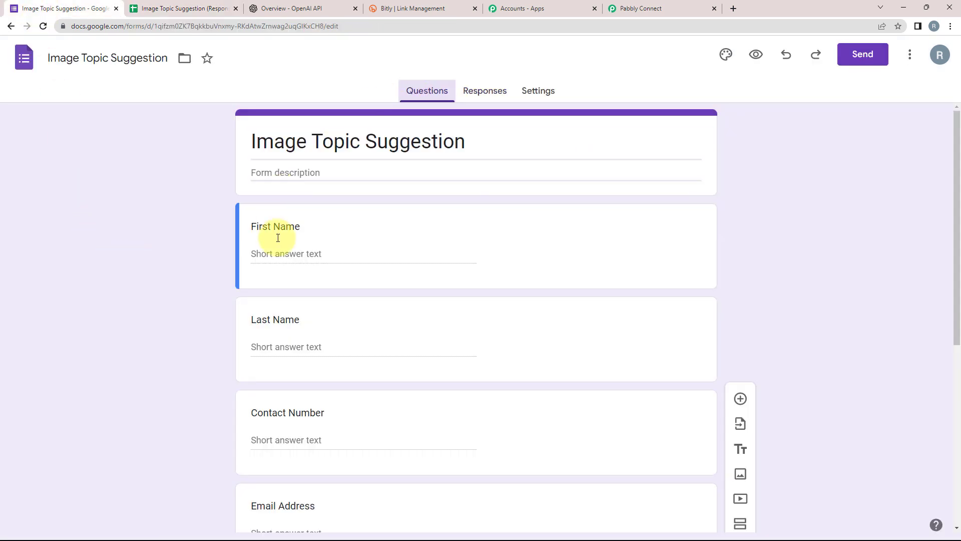
{"action": "scroll", "coordinate": [251, 286], "scroll_direction": "down", "scroll_amount": 3}
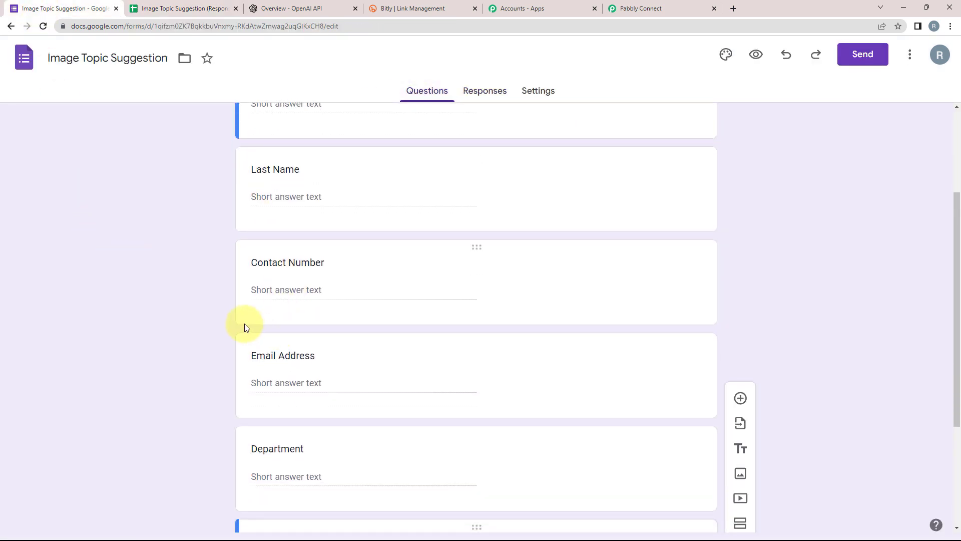
{"action": "scroll", "coordinate": [244, 324], "scroll_direction": "up", "scroll_amount": 3}
{"action": "left_click", "coordinate": [139, 4]}
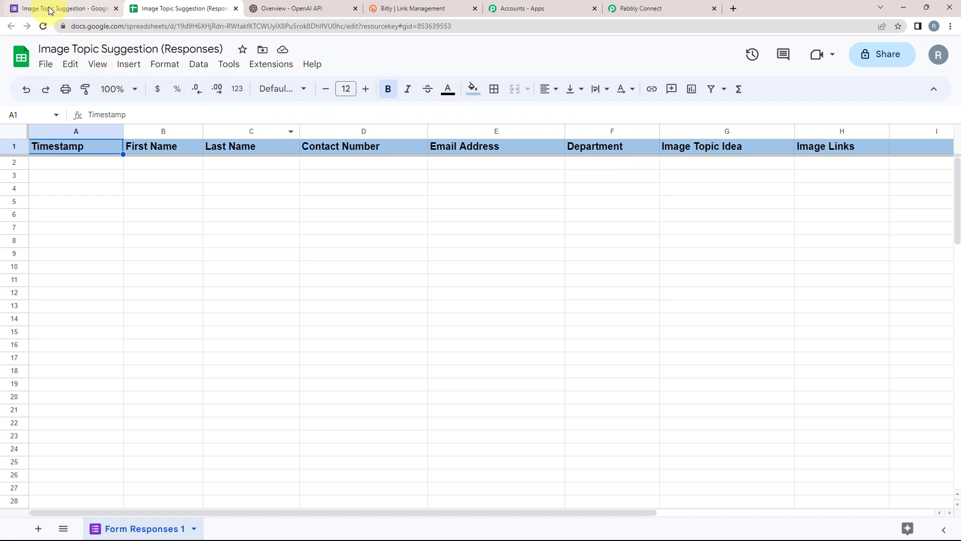
{"action": "left_click", "coordinate": [31, 9]}
{"action": "left_click", "coordinate": [757, 55]}
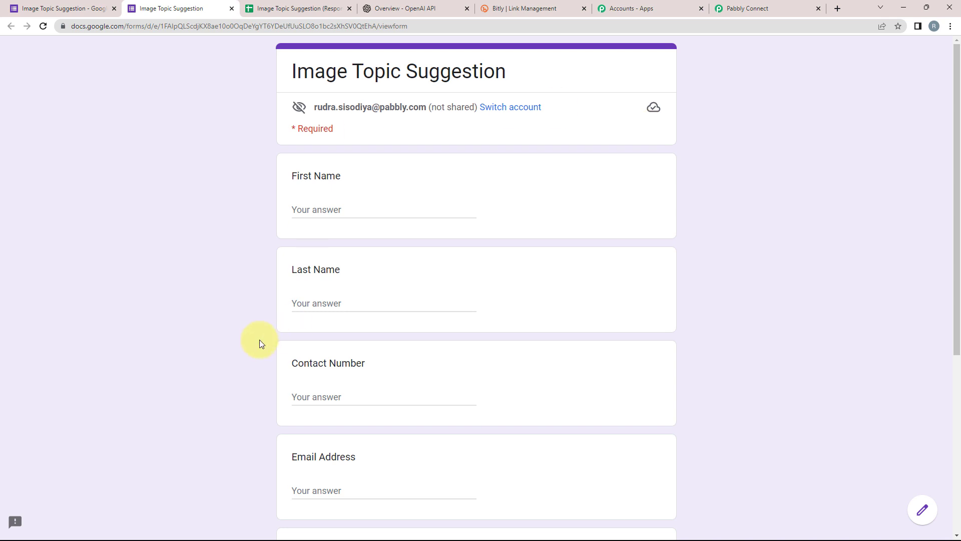
Enter a sample first name, last name and contact number in the form preview.
{"action": "left_click", "coordinate": [290, 8]}
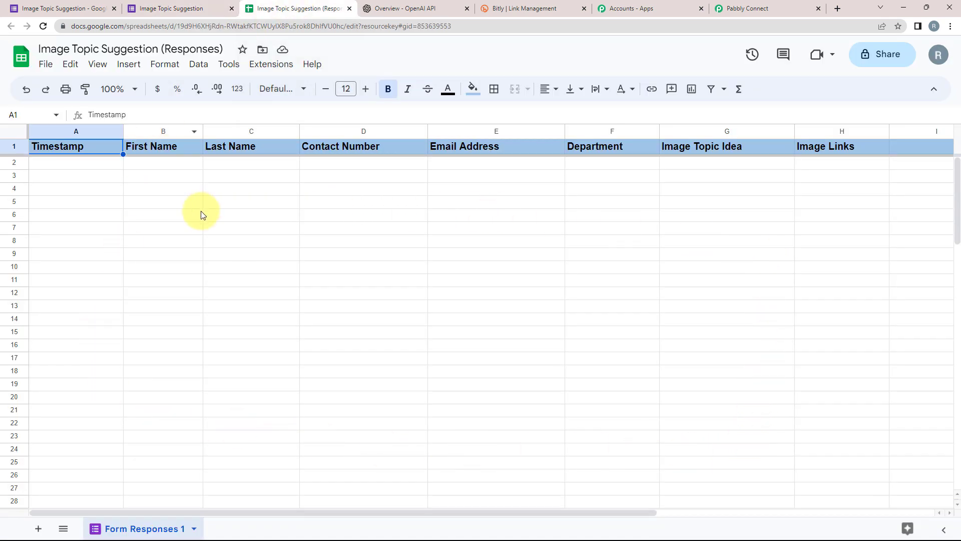
{"action": "left_click", "coordinate": [163, 7]}
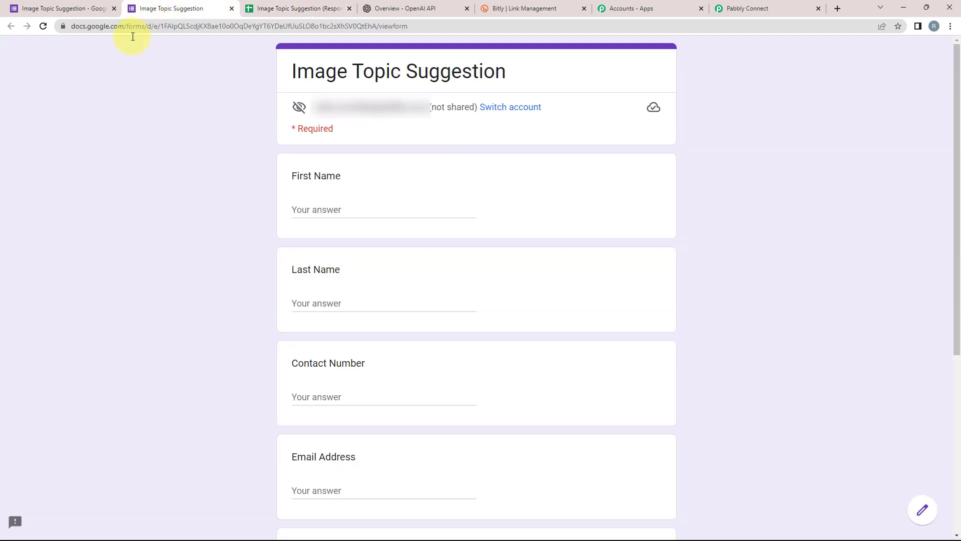
{"action": "left_click", "coordinate": [304, 205]}
{"action": "type", "text": "Demo"}
{"action": "key", "text": "Tab"}
{"action": "type", "text": "User"}
{"action": "key", "text": "Tab"}
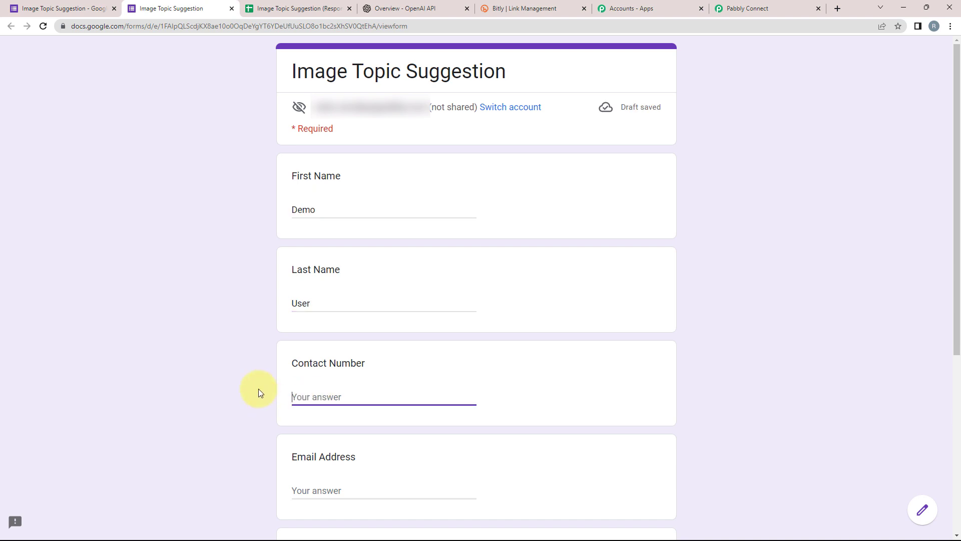
{"action": "type", "text": "911111111111"}
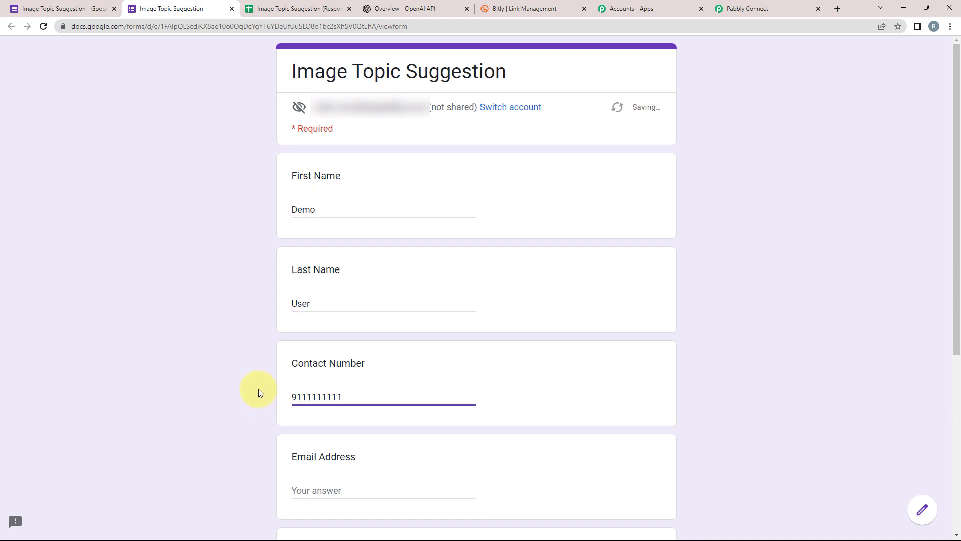
Paste the email address and answer Department 'HR' and Image Topic Idea 'Sunsets'.
{"action": "scroll", "coordinate": [332, 439], "scroll_direction": "down", "scroll_amount": 1}
{"action": "left_click", "coordinate": [332, 440]}
{"action": "key", "text": "ctrl+v"}
{"action": "key", "text": "Tab"}
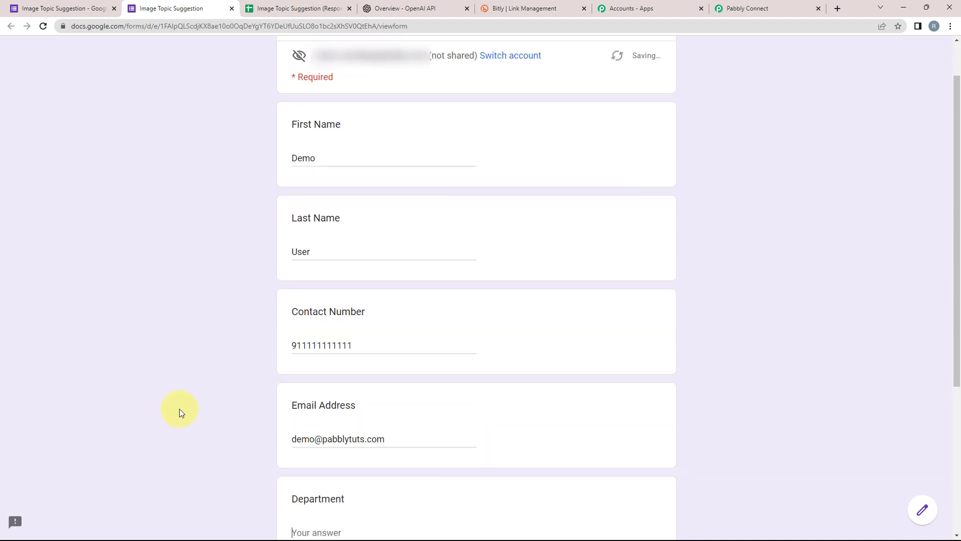
{"action": "scroll", "coordinate": [168, 424], "scroll_direction": "down", "scroll_amount": 5}
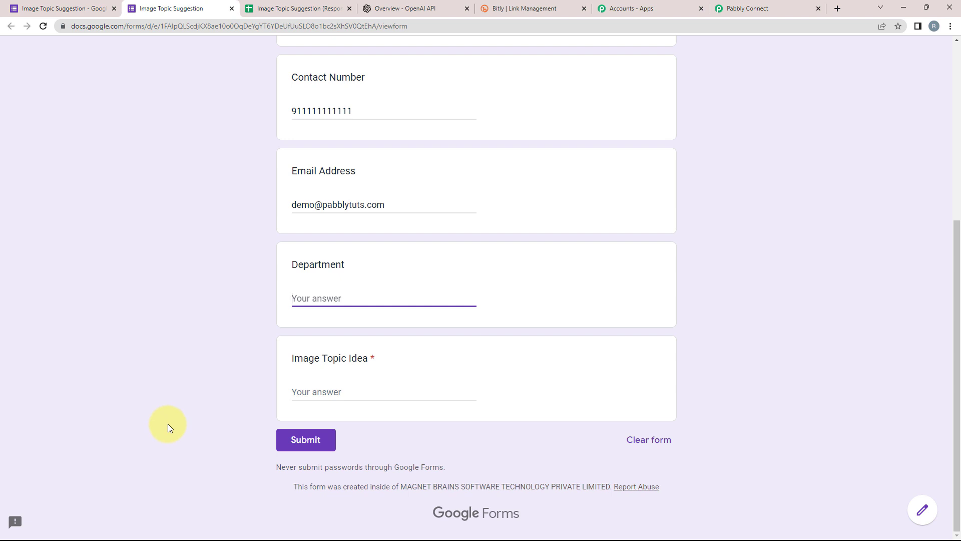
{"action": "type", "text": "HR"}
{"action": "key", "text": "Return"}
{"action": "left_click", "coordinate": [364, 398]}
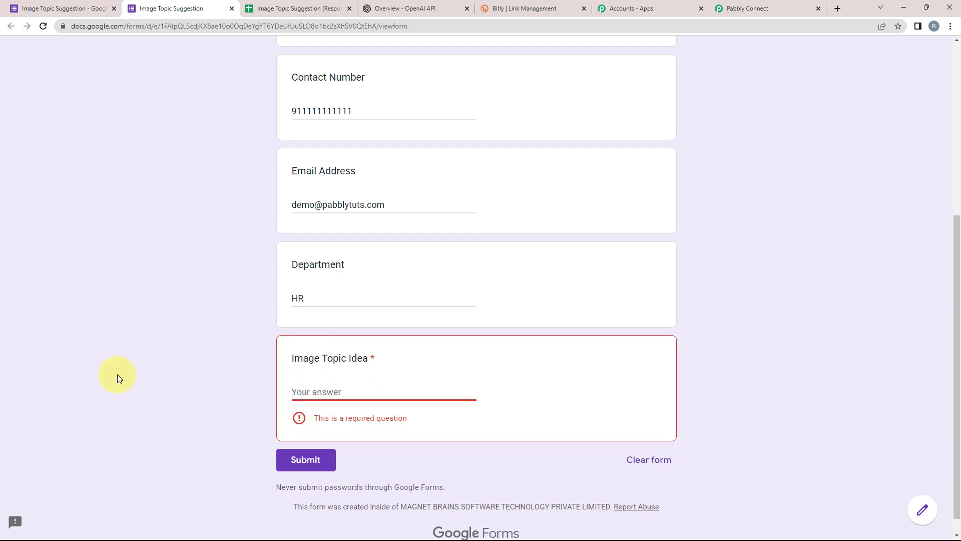
{"action": "type", "text": "Sunsets"}
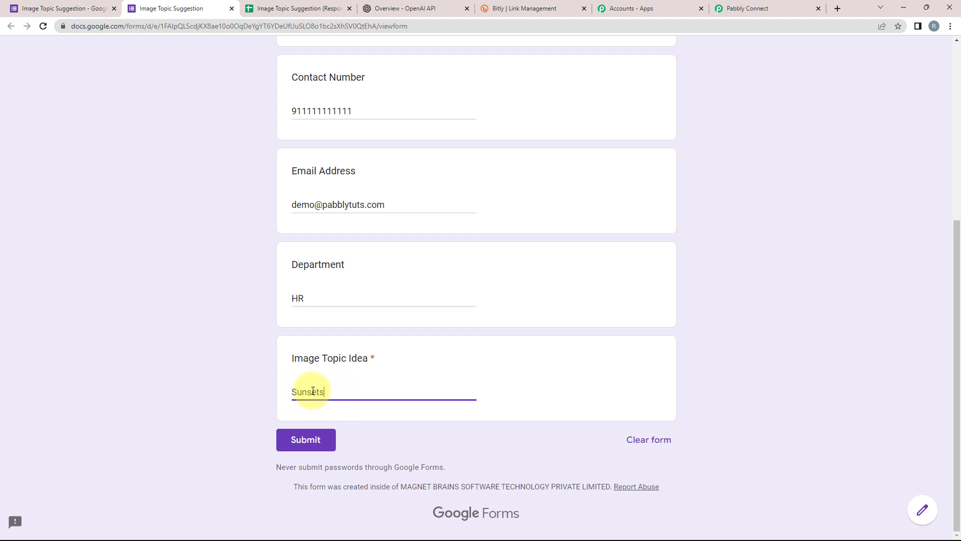
{"action": "left_click", "coordinate": [251, 9]}
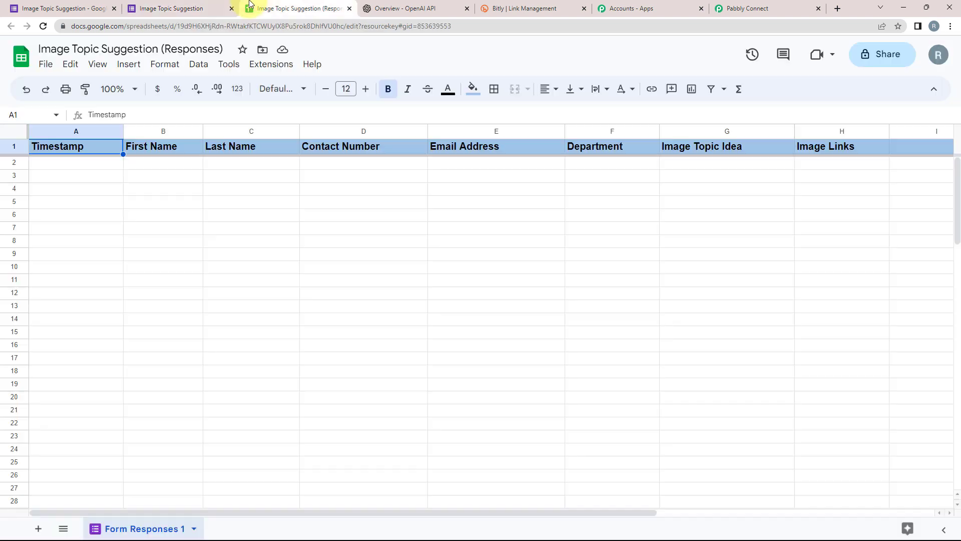
{"action": "left_click", "coordinate": [176, 7]}
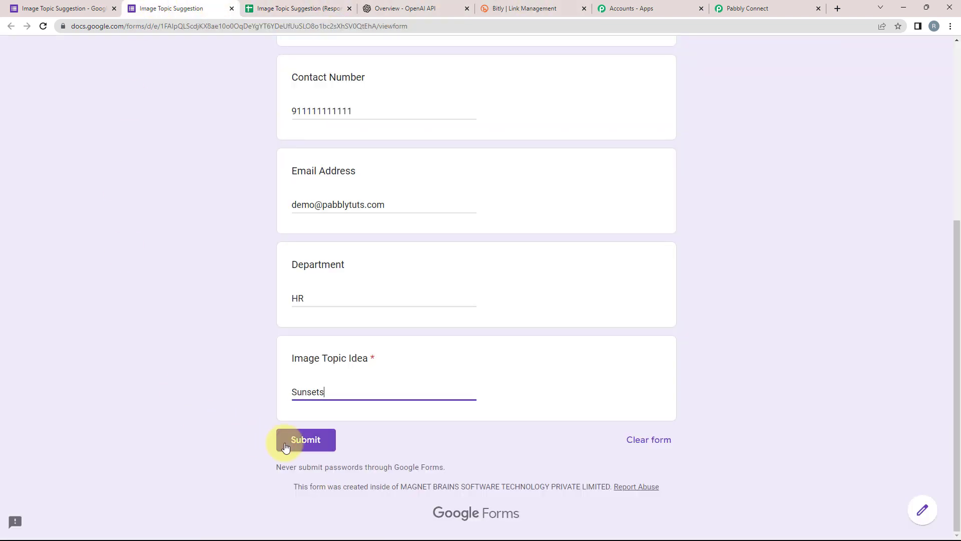
Submit the sample response and point out the confirmation message.
{"action": "left_click", "coordinate": [290, 440]}
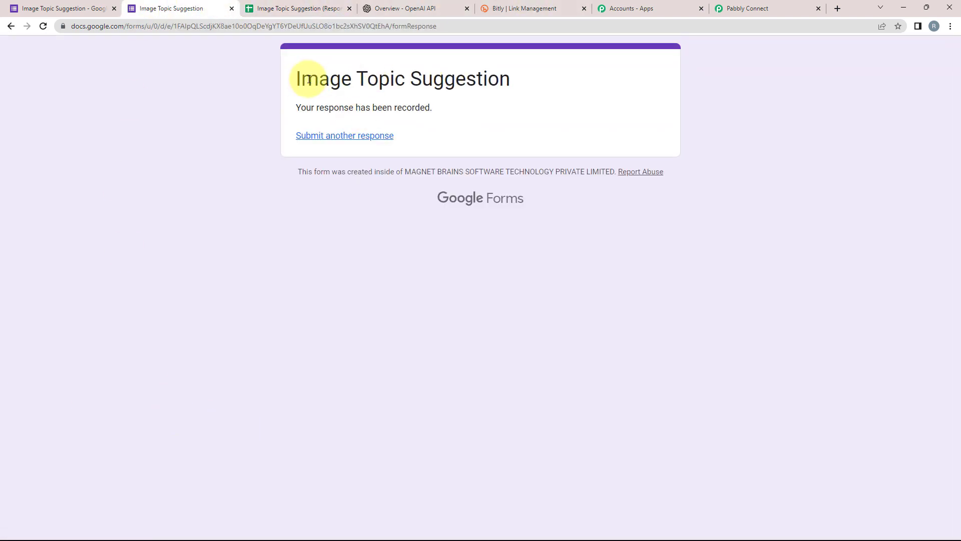
{"action": "left_click_drag", "start_coordinate": [298, 82], "coordinate": [554, 79]}
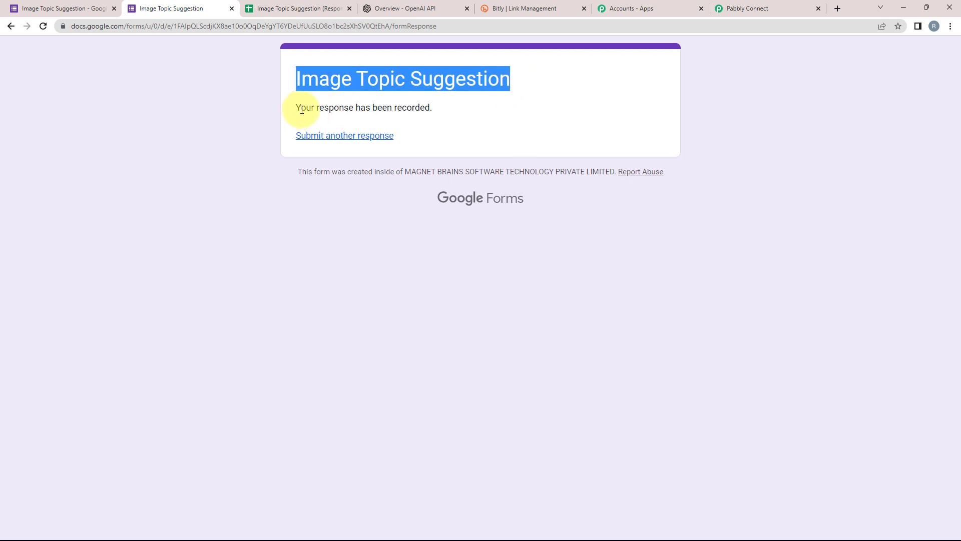
{"action": "left_click_drag", "start_coordinate": [302, 109], "coordinate": [399, 105]}
{"action": "left_click", "coordinate": [506, 129]}
Check the new row 2 entry in the responses spreadsheet, marking cells D2 to D5.
{"action": "left_click", "coordinate": [285, 6]}
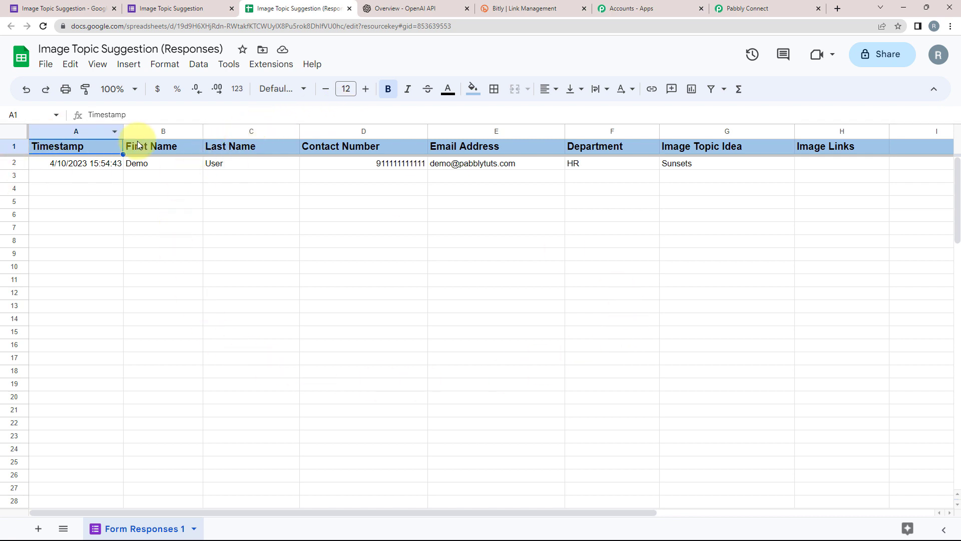
{"action": "left_click_drag", "start_coordinate": [342, 164], "coordinate": [395, 202]}
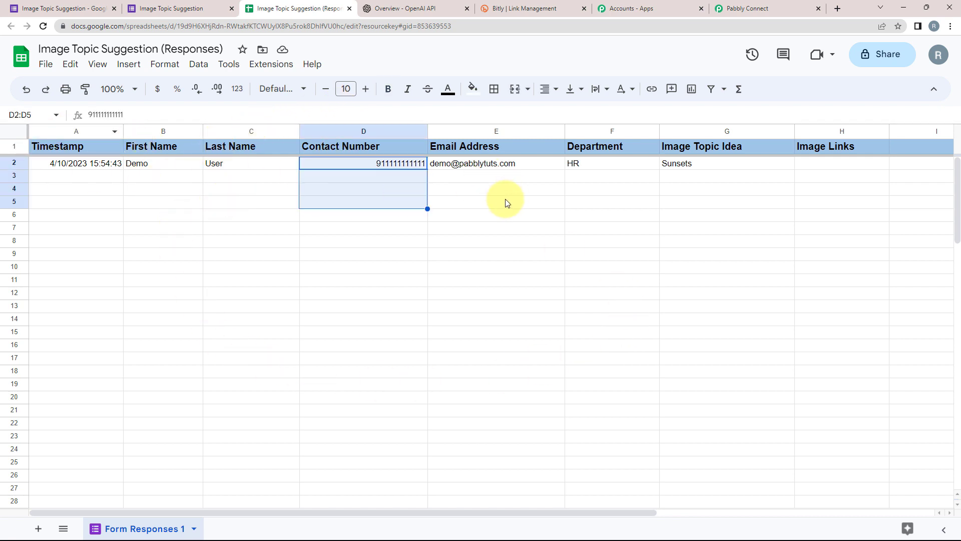
{"action": "left_click", "coordinate": [489, 177]}
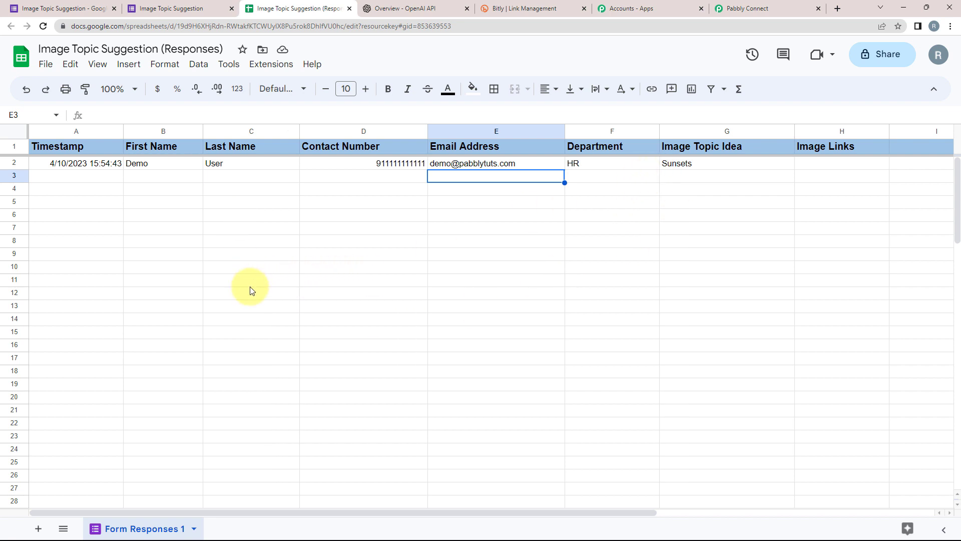
{"action": "left_click", "coordinate": [267, 66]}
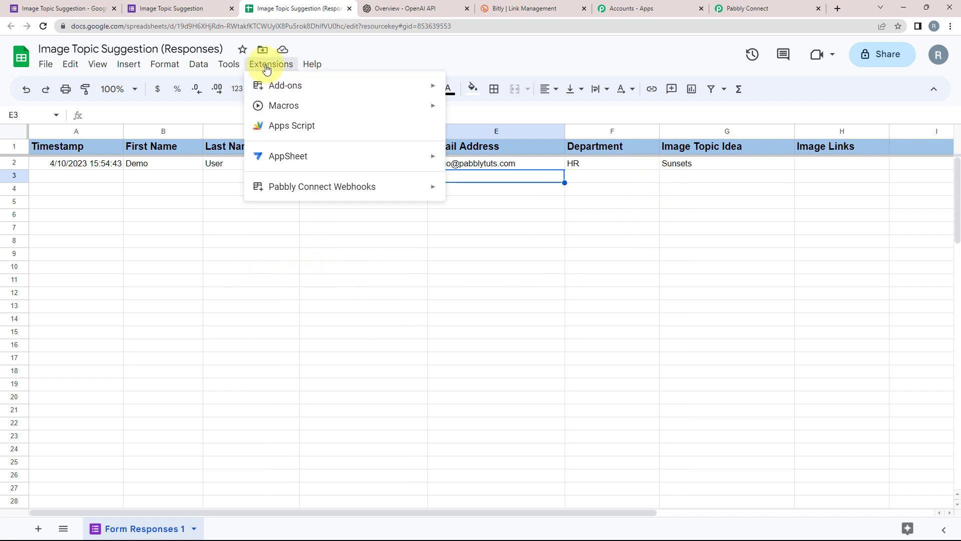
{"action": "mouse_move", "coordinate": [274, 88]}
{"action": "left_click", "coordinate": [493, 90]}
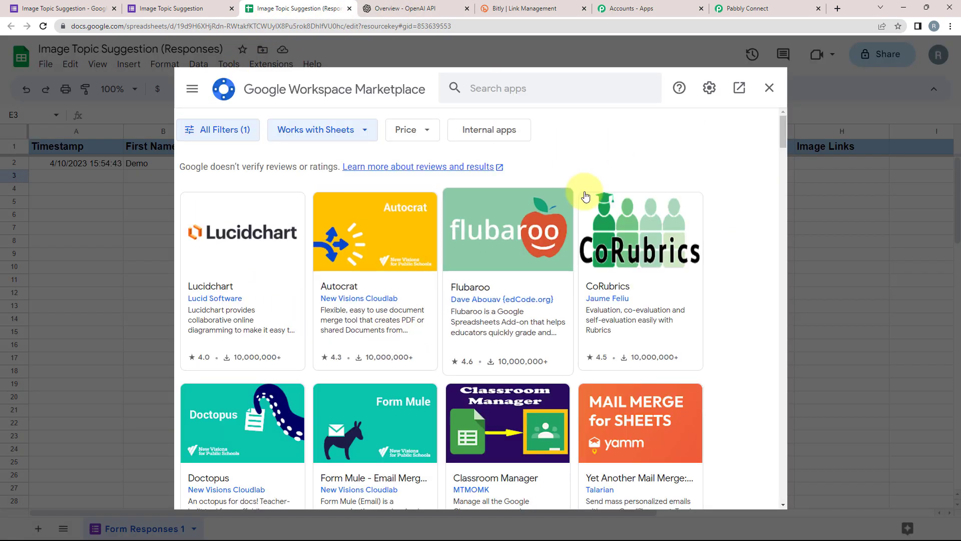
{"action": "left_click", "coordinate": [506, 90]}
{"action": "type", "text": "Pabbly Connect Webhooks"}
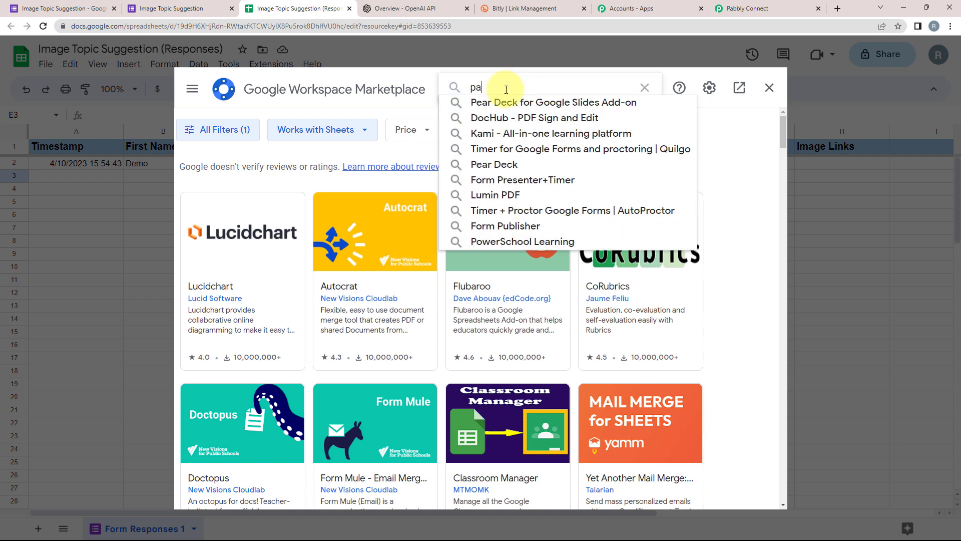
{"action": "key", "text": "Return"}
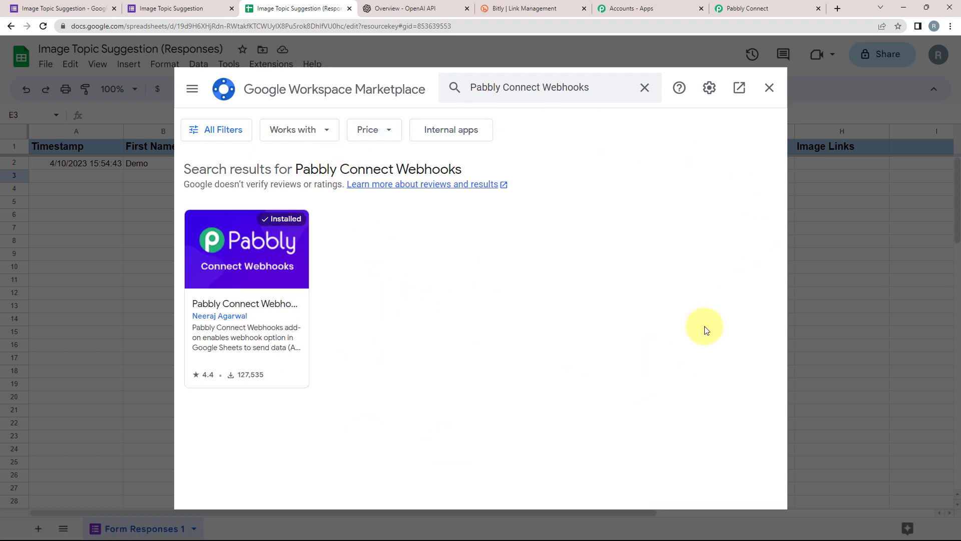
{"action": "left_click", "coordinate": [769, 88]}
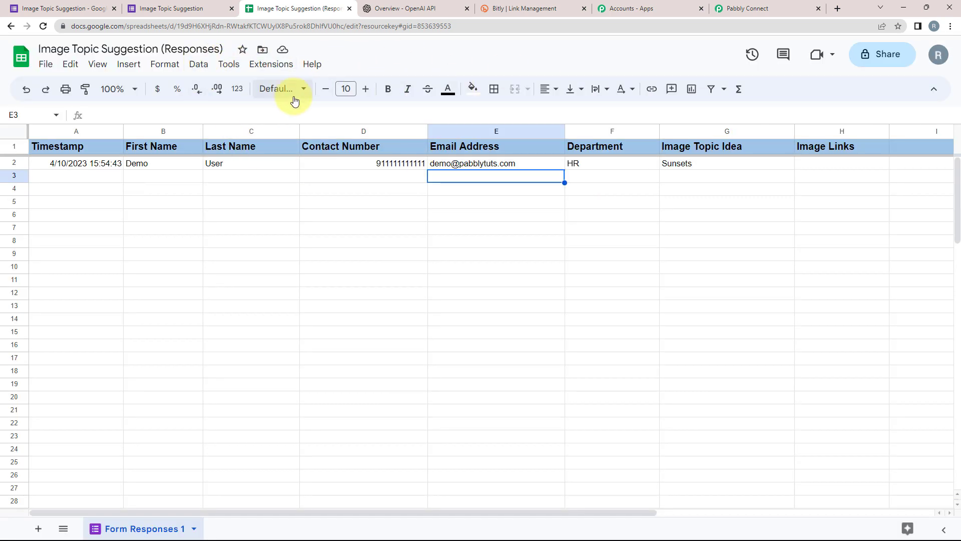
Open the Pabbly Connect Webhooks initial setup and paste in the workflow's webhook URL.
{"action": "left_click", "coordinate": [258, 68]}
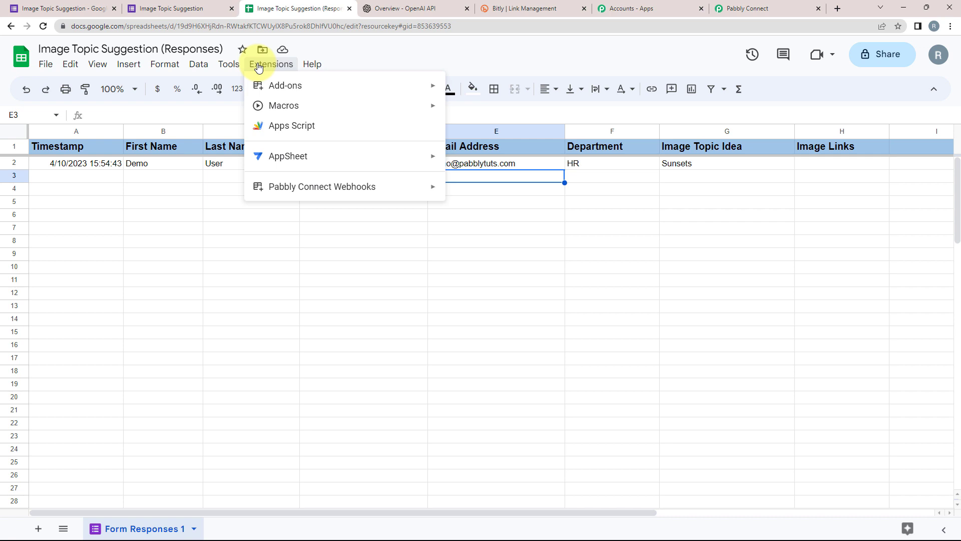
{"action": "mouse_move", "coordinate": [302, 192]}
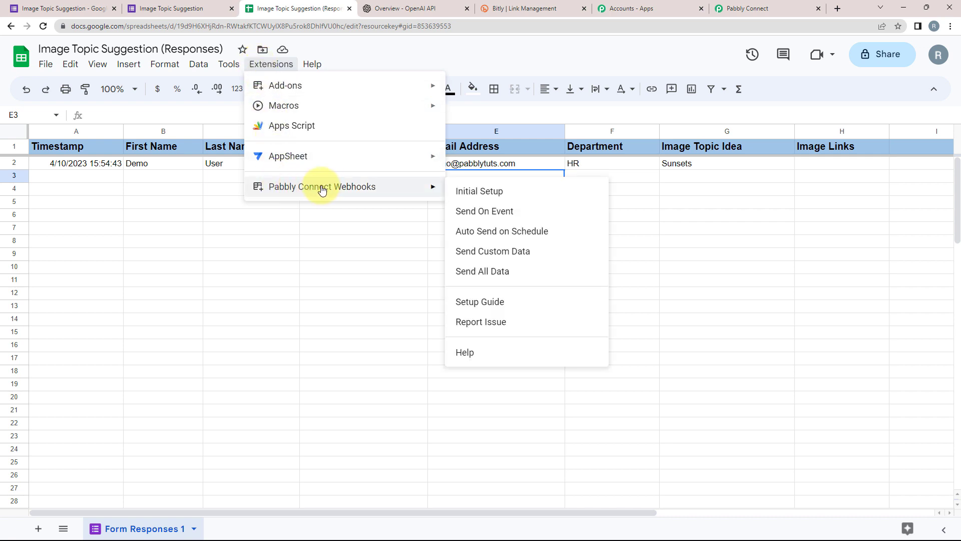
{"action": "left_click", "coordinate": [526, 189]}
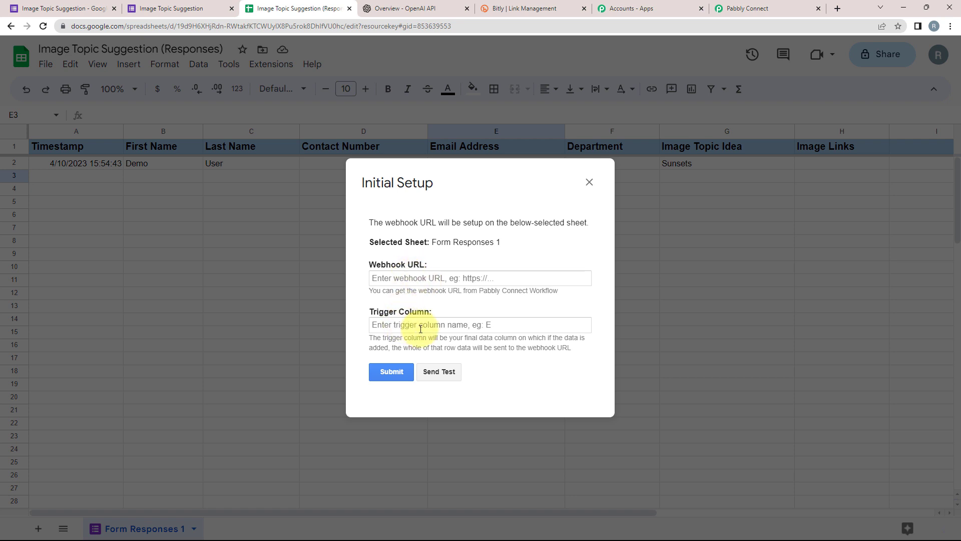
{"action": "left_click", "coordinate": [724, 5]}
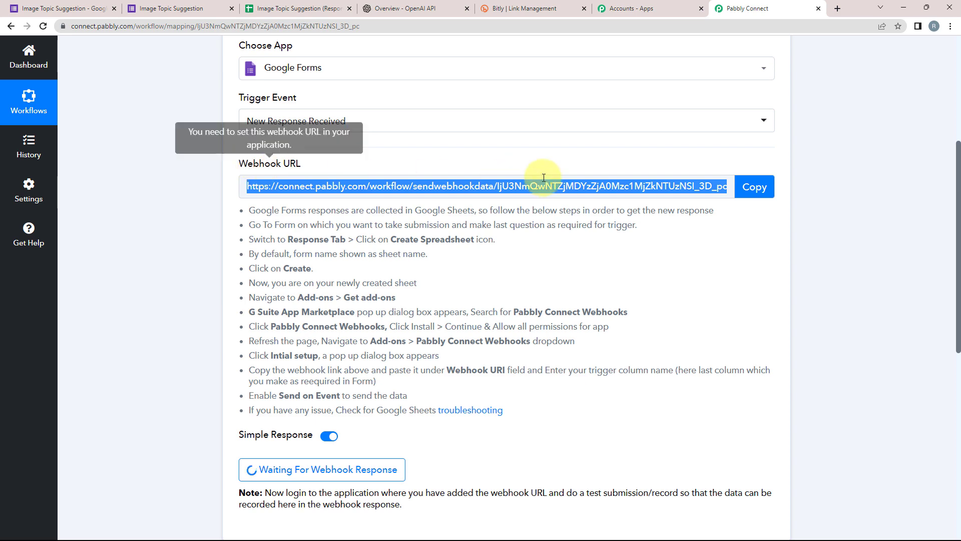
{"action": "left_click", "coordinate": [754, 186]}
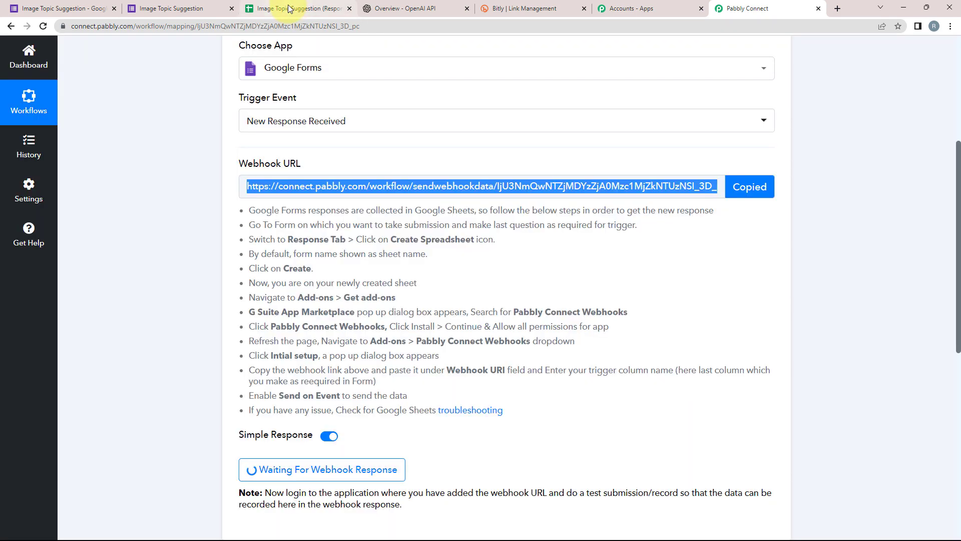
{"action": "left_click", "coordinate": [280, 9]}
{"action": "left_click", "coordinate": [385, 279]}
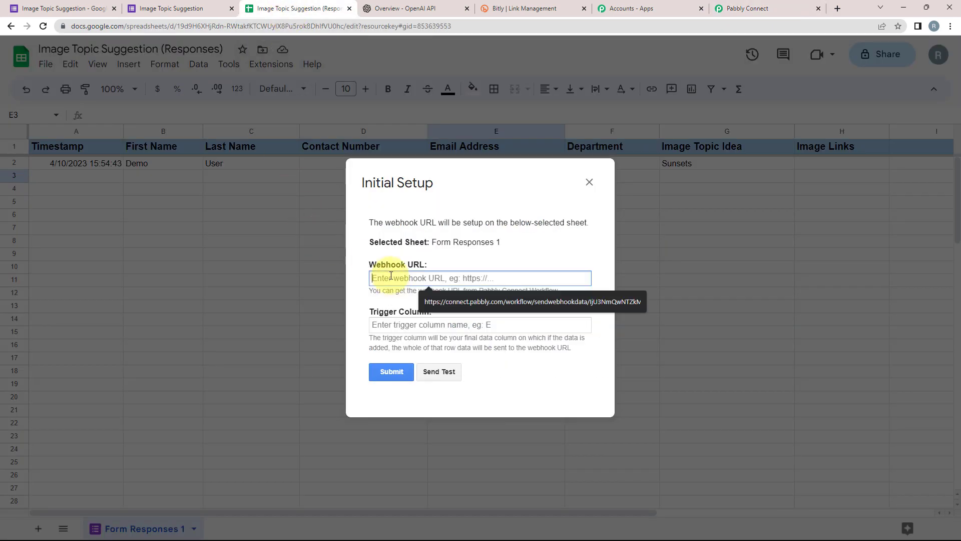
{"action": "right_click", "coordinate": [380, 275]}
{"action": "left_click", "coordinate": [407, 342]}
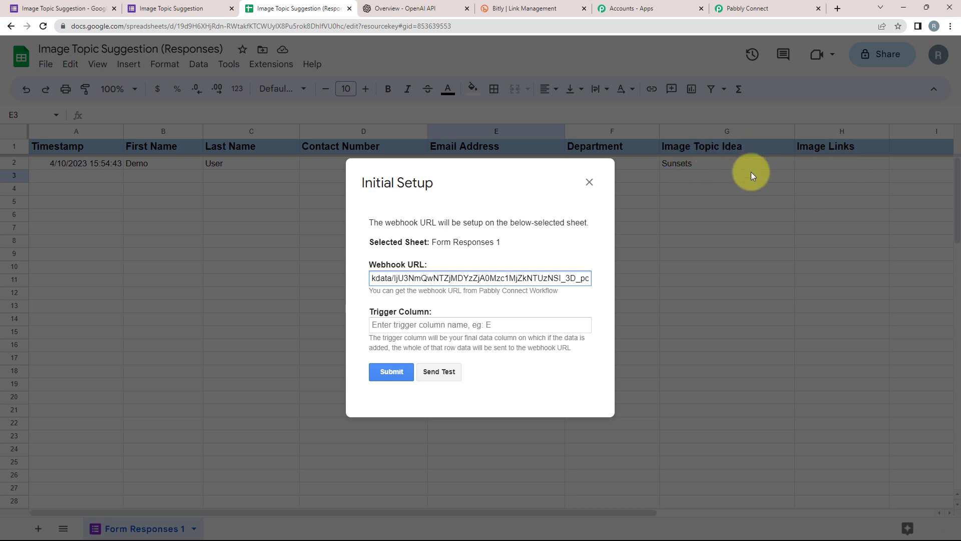
Set the Trigger Column to G, send test data, and submit the setup.
{"action": "left_click", "coordinate": [412, 326]}
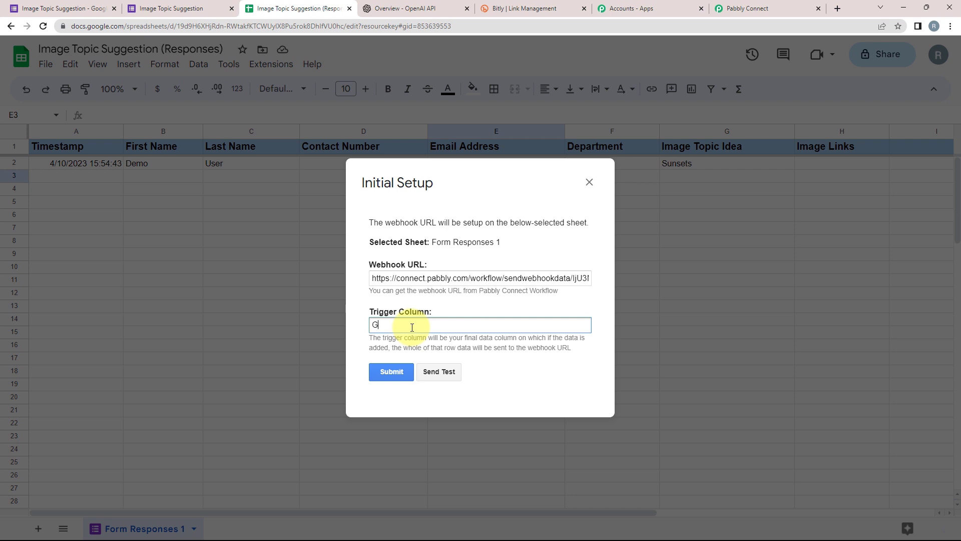
{"action": "left_click", "coordinate": [435, 371]}
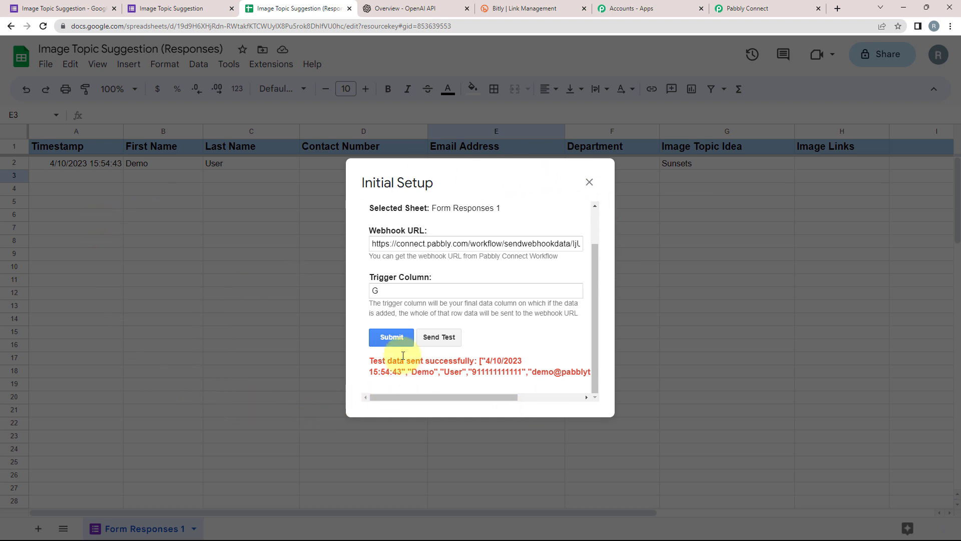
{"action": "left_click", "coordinate": [389, 336]}
{"action": "left_click", "coordinate": [589, 182]}
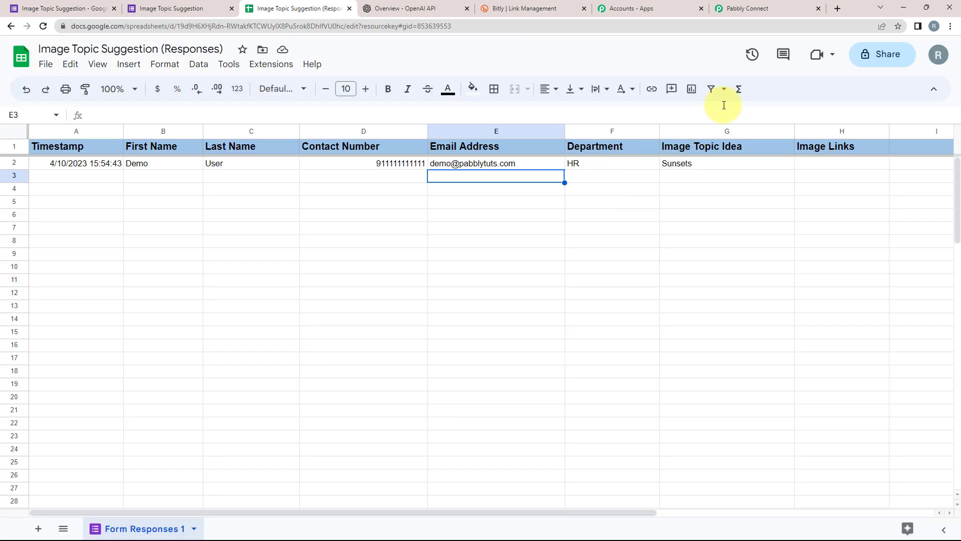
Inspect the captured values: TriggerColumn G, Timestamp, Sunsets topic, email, first name and Department HR.
{"action": "left_click", "coordinate": [744, 7]}
{"action": "scroll", "coordinate": [216, 301], "scroll_direction": "down", "scroll_amount": 5}
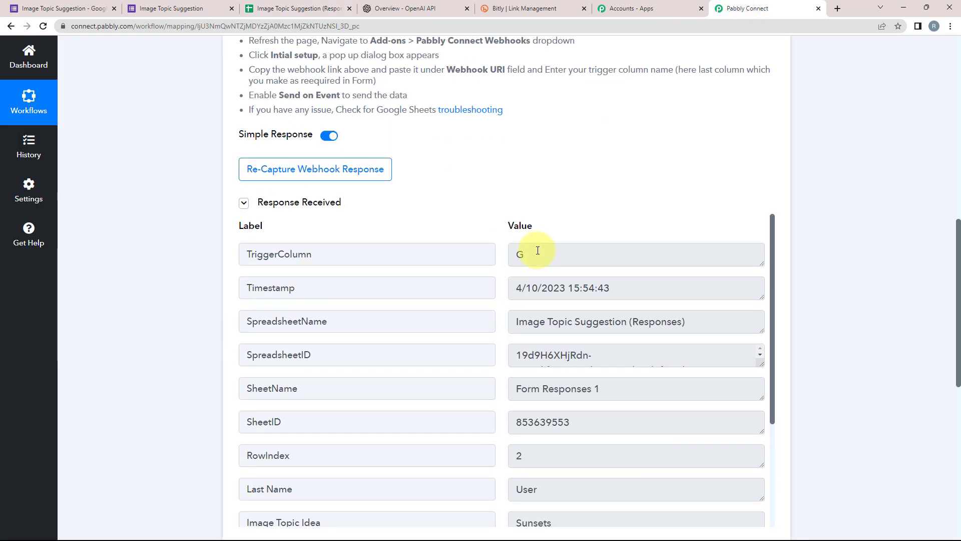
{"action": "double_click", "coordinate": [537, 250]}
{"action": "left_click_drag", "start_coordinate": [646, 285], "coordinate": [446, 309]}
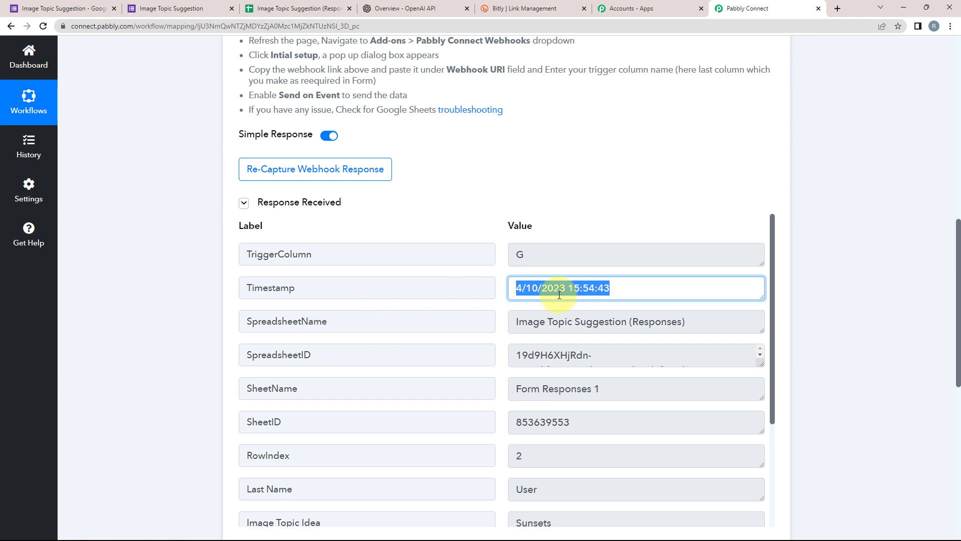
{"action": "left_click_drag", "start_coordinate": [512, 323], "coordinate": [517, 392]}
{"action": "scroll", "coordinate": [581, 368], "scroll_direction": "down", "scroll_amount": 3}
{"action": "left_click_drag", "start_coordinate": [572, 370], "coordinate": [470, 383]}
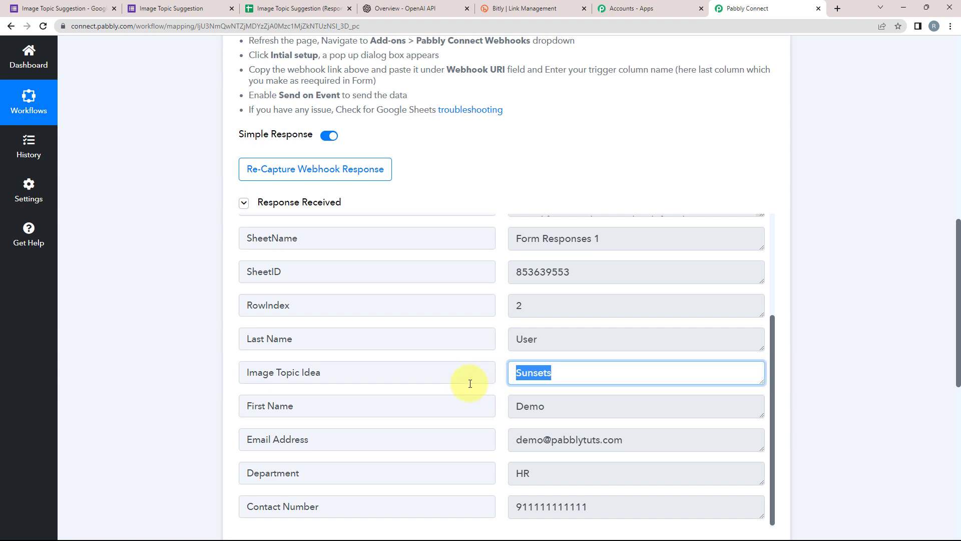
{"action": "scroll", "coordinate": [534, 408], "scroll_direction": "down", "scroll_amount": 1}
{"action": "left_click_drag", "start_coordinate": [632, 438], "coordinate": [484, 445]}
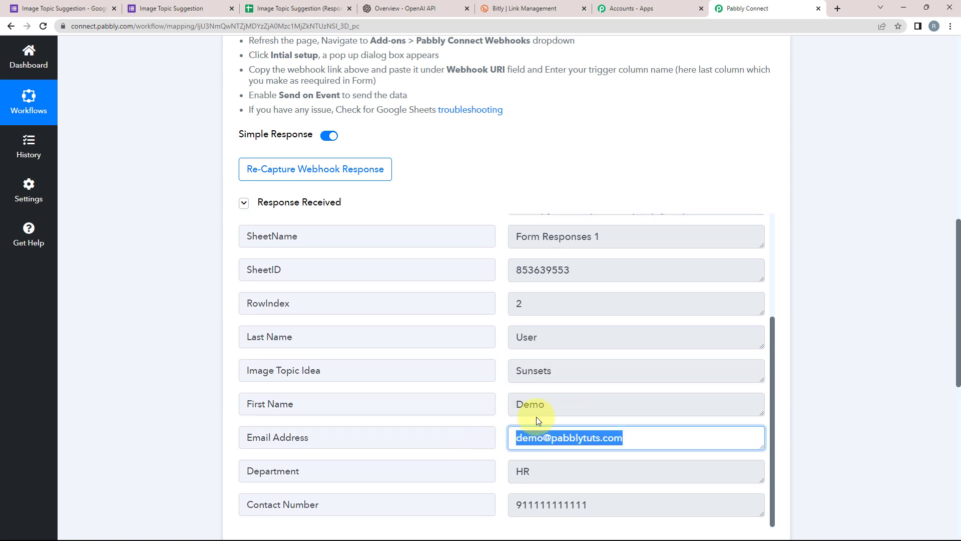
{"action": "left_click_drag", "start_coordinate": [548, 406], "coordinate": [386, 419]}
{"action": "double_click", "coordinate": [543, 471]}
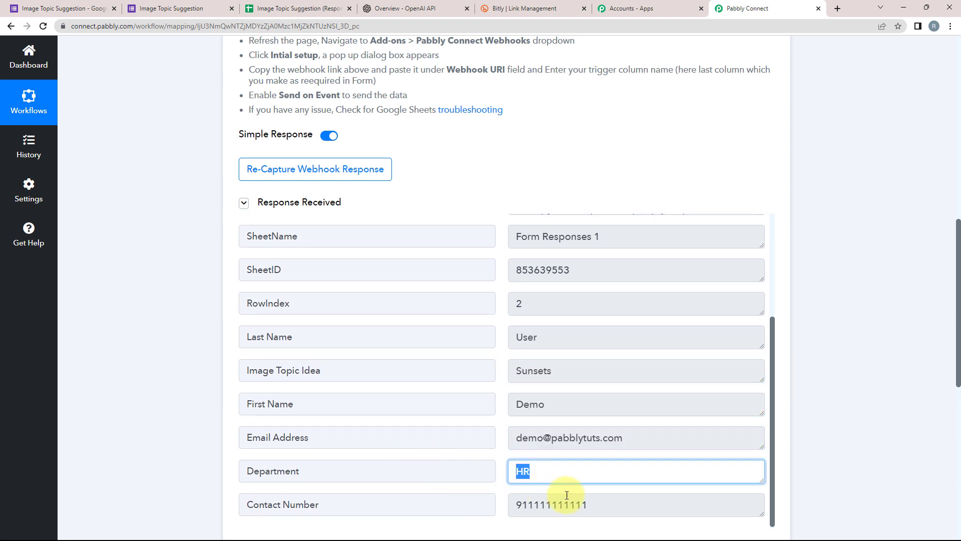
{"action": "left_click_drag", "start_coordinate": [607, 510], "coordinate": [498, 506]}
Re-check that the Image Topic Idea field captured Sunsets as the image topic.
{"action": "scroll", "coordinate": [105, 343], "scroll_direction": "down", "scroll_amount": 3}
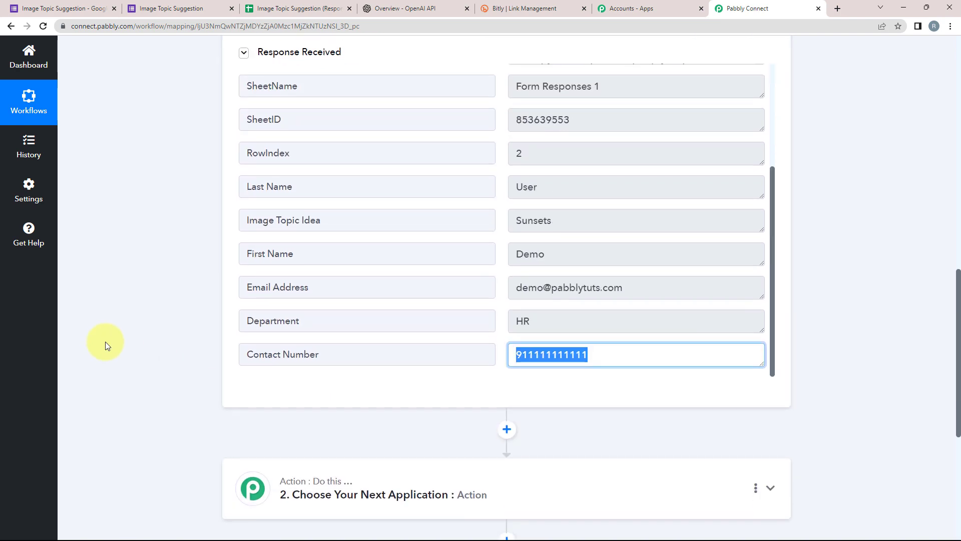
{"action": "scroll", "coordinate": [105, 341], "scroll_direction": "up", "scroll_amount": 3}
{"action": "scroll", "coordinate": [105, 342], "scroll_direction": "up", "scroll_amount": 7}
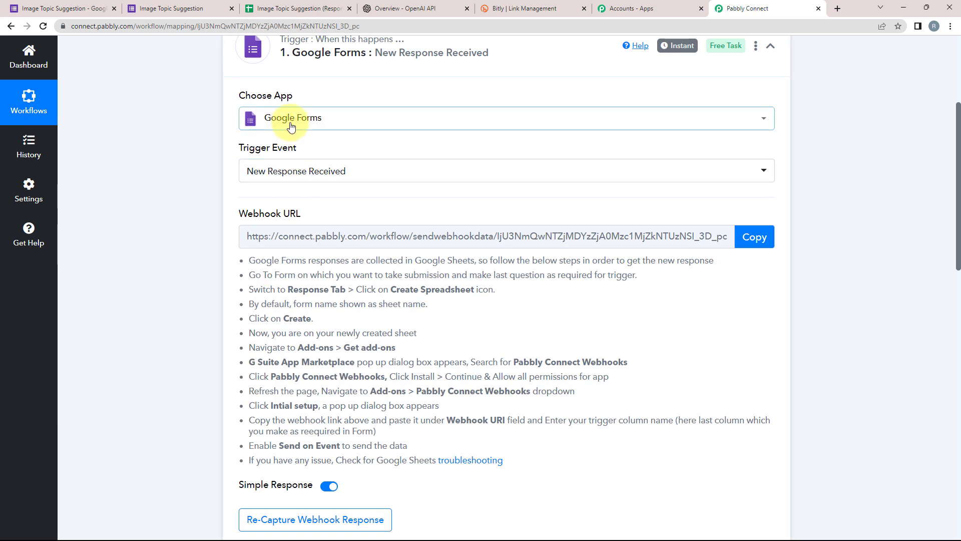
{"action": "scroll", "coordinate": [187, 312], "scroll_direction": "down", "scroll_amount": 7}
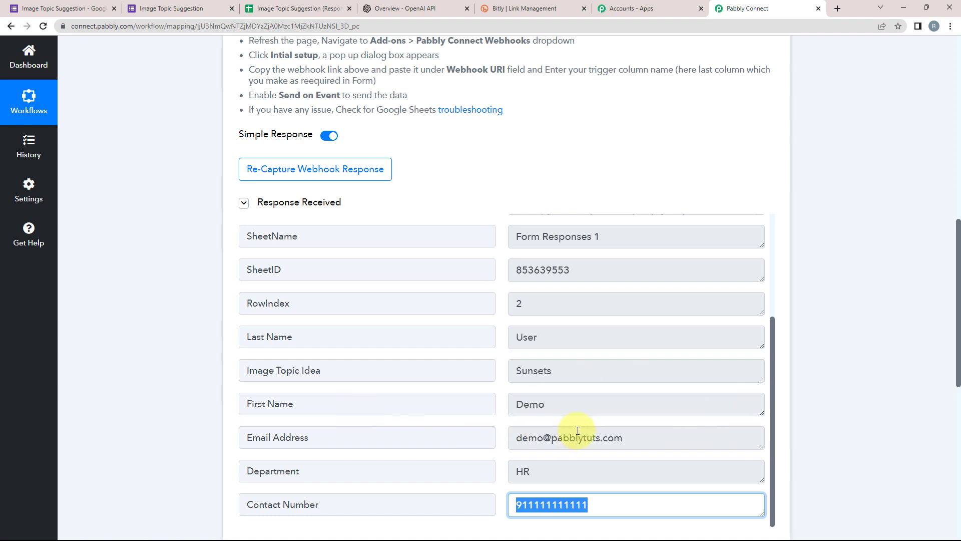
{"action": "scroll", "coordinate": [167, 395], "scroll_direction": "down", "scroll_amount": 4}
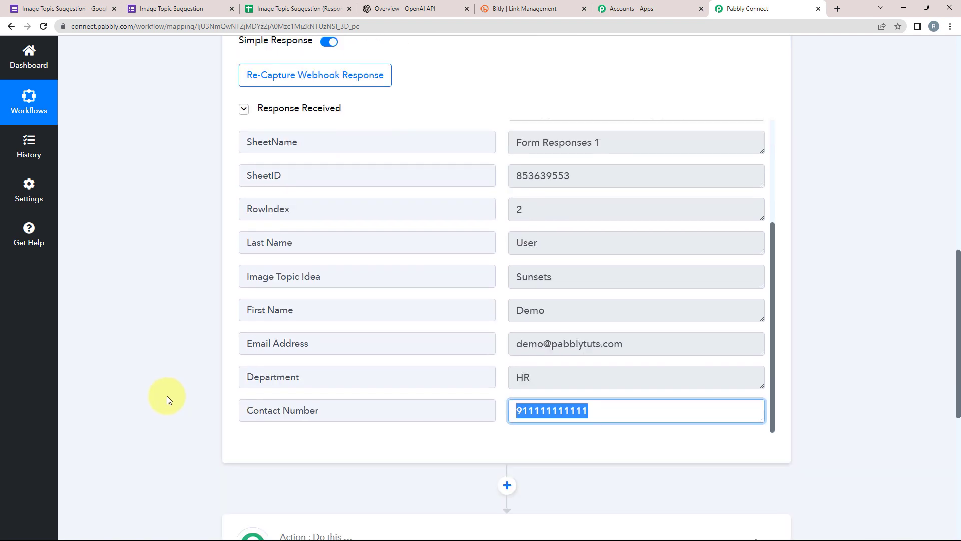
{"action": "left_click_drag", "start_coordinate": [588, 172], "coordinate": [424, 176]}
{"action": "left_click_drag", "start_coordinate": [241, 171], "coordinate": [320, 174]}
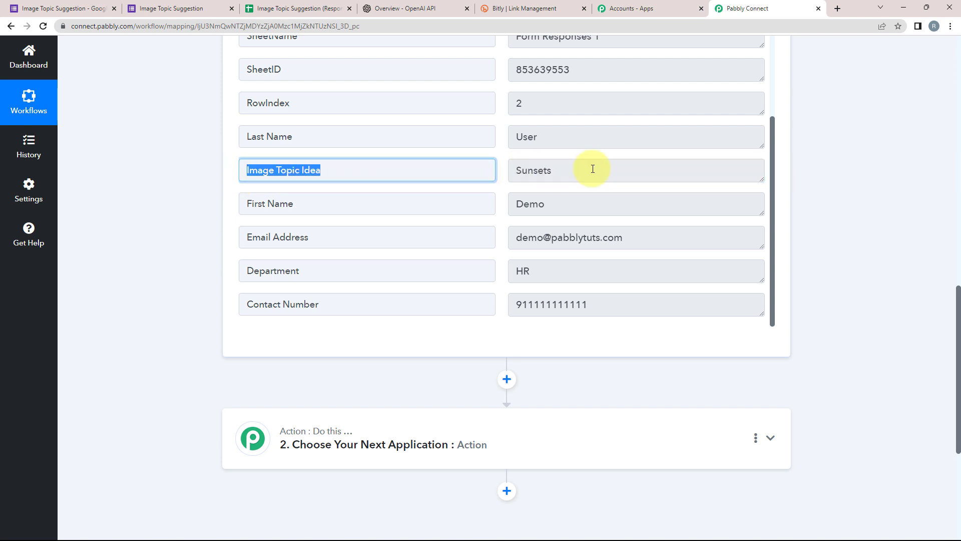
{"action": "left_click_drag", "start_coordinate": [593, 168], "coordinate": [512, 172]}
{"action": "scroll", "coordinate": [126, 348], "scroll_direction": "down", "scroll_amount": 4}
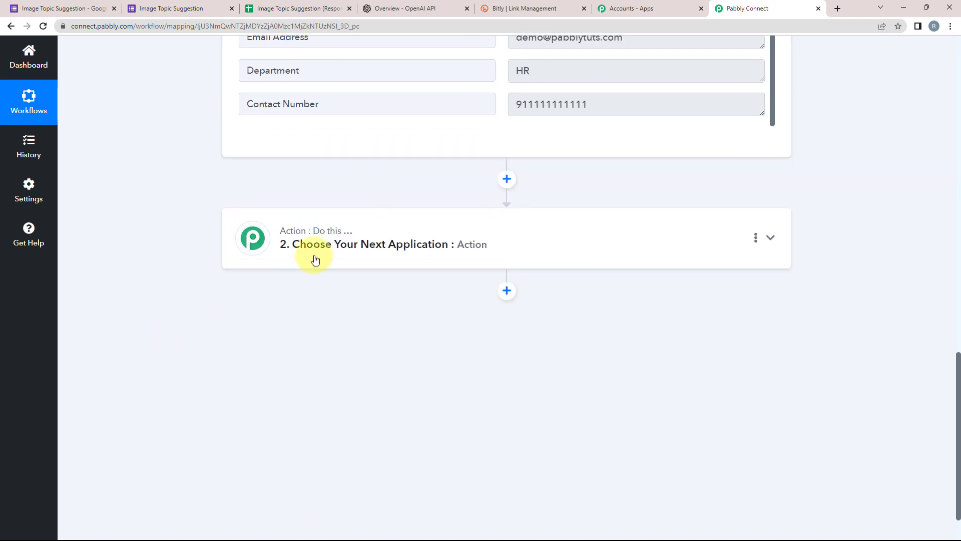
Search 'open' and set the second step to OpenAI with the Generate Image event, then connect.
{"action": "left_click", "coordinate": [315, 260]}
{"action": "left_click", "coordinate": [276, 312]}
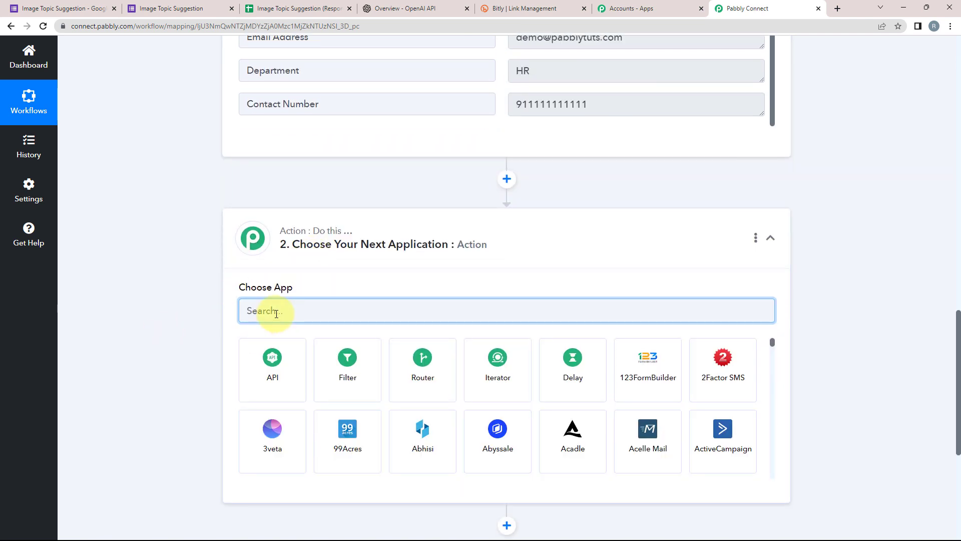
{"action": "type", "text": "open"}
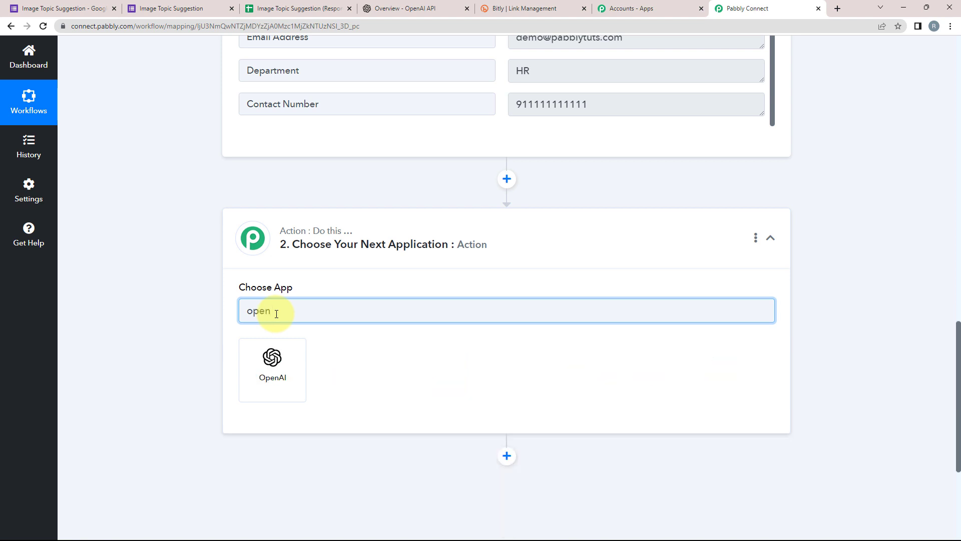
{"action": "left_click", "coordinate": [273, 383]}
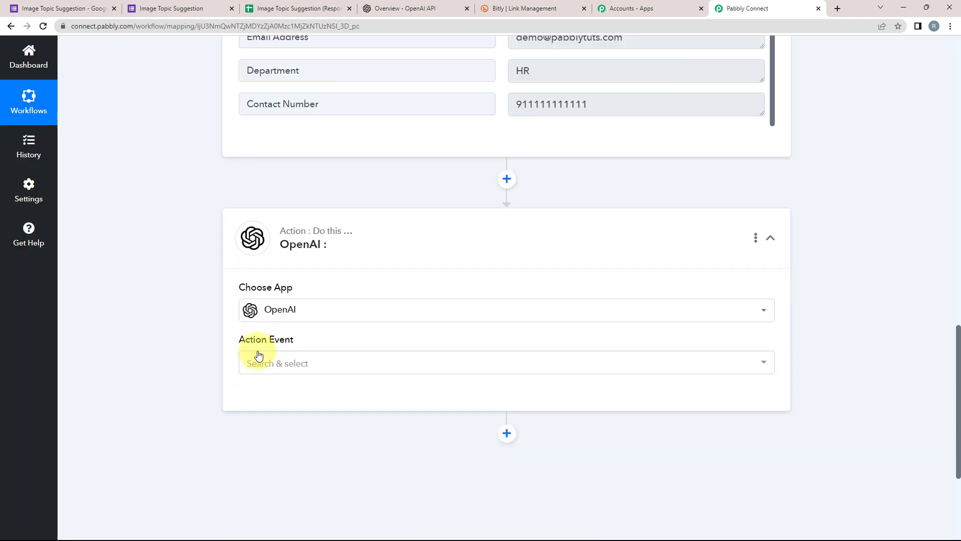
{"action": "left_click", "coordinate": [253, 360]}
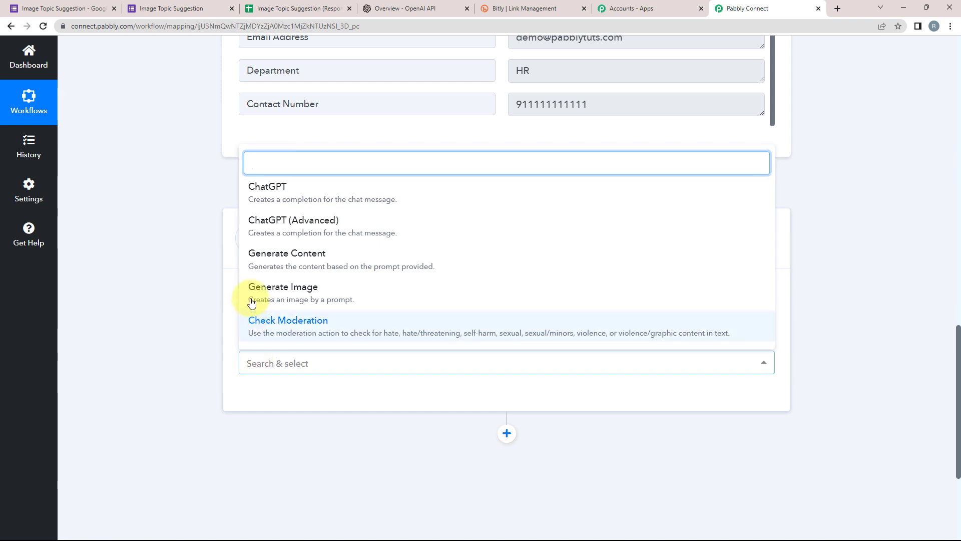
{"action": "left_click", "coordinate": [278, 288]}
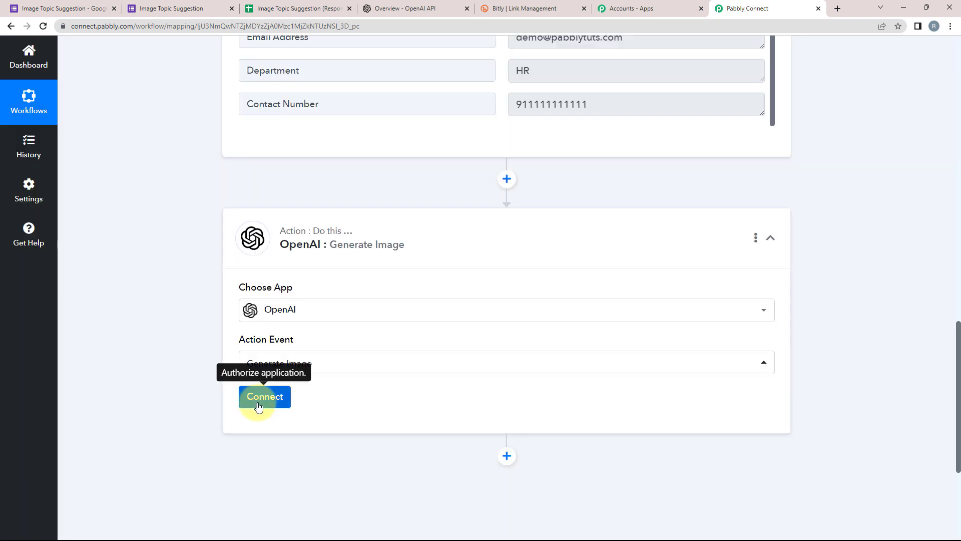
{"action": "left_click", "coordinate": [260, 397]}
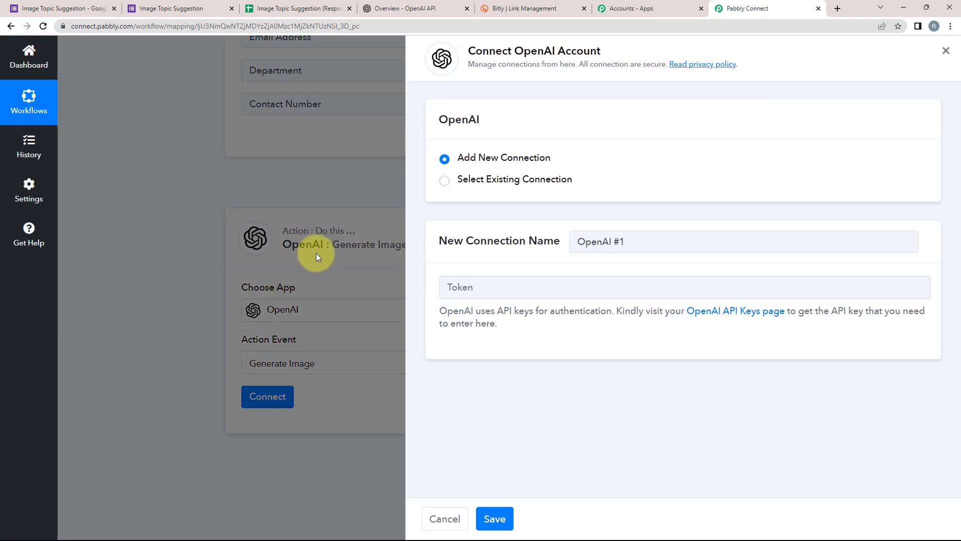
Create a new OpenAI secret key and save it as the Token of a new connection.
{"action": "left_click", "coordinate": [444, 160]}
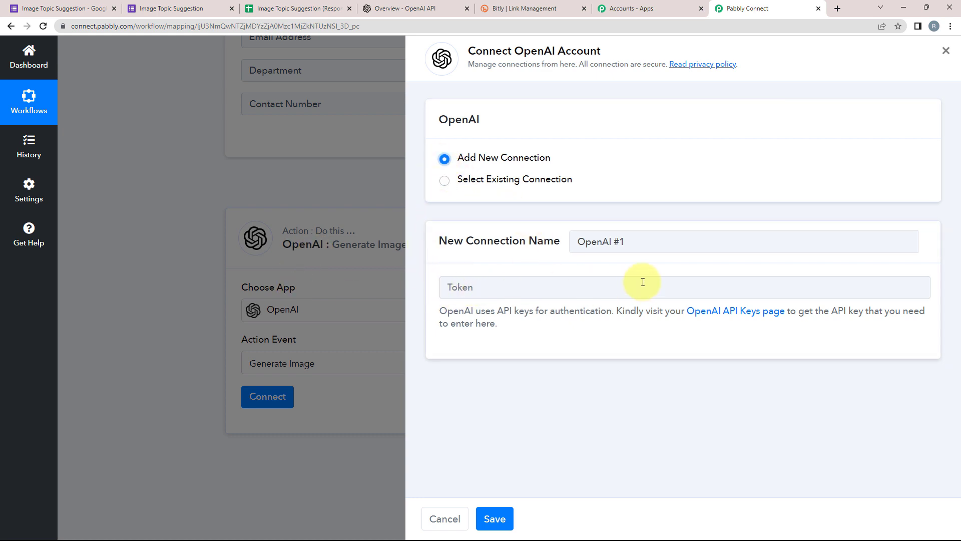
{"action": "left_click", "coordinate": [725, 315]}
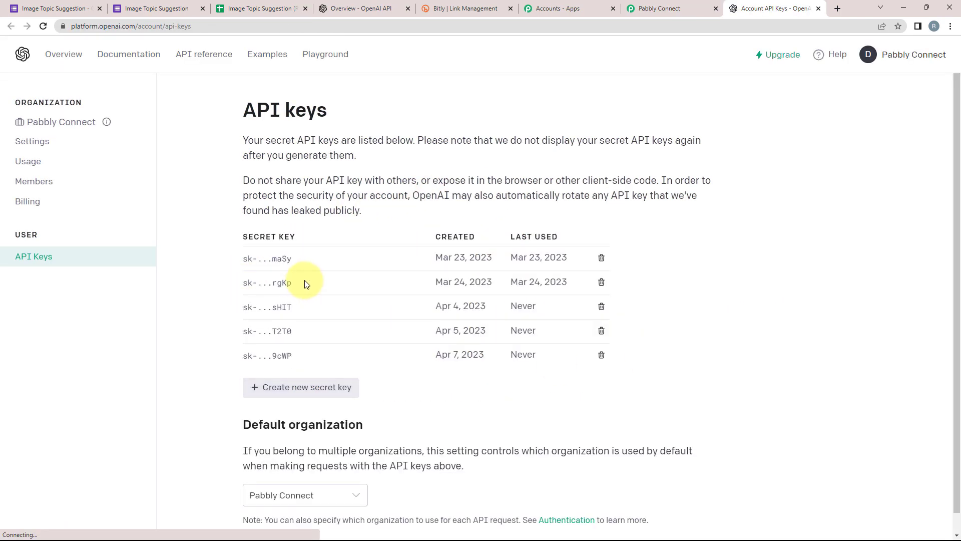
{"action": "left_click", "coordinate": [260, 340]}
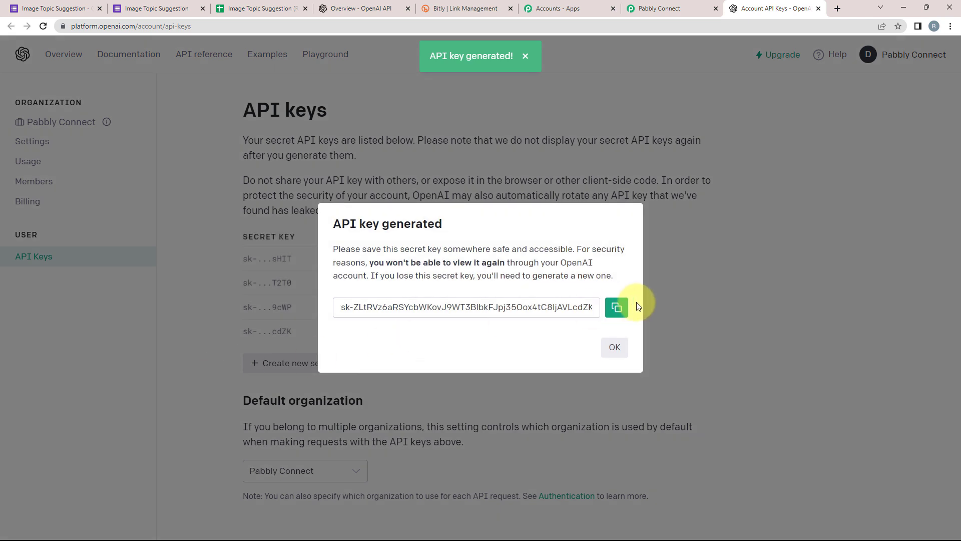
{"action": "left_click", "coordinate": [617, 307]}
{"action": "left_click", "coordinate": [654, 4]}
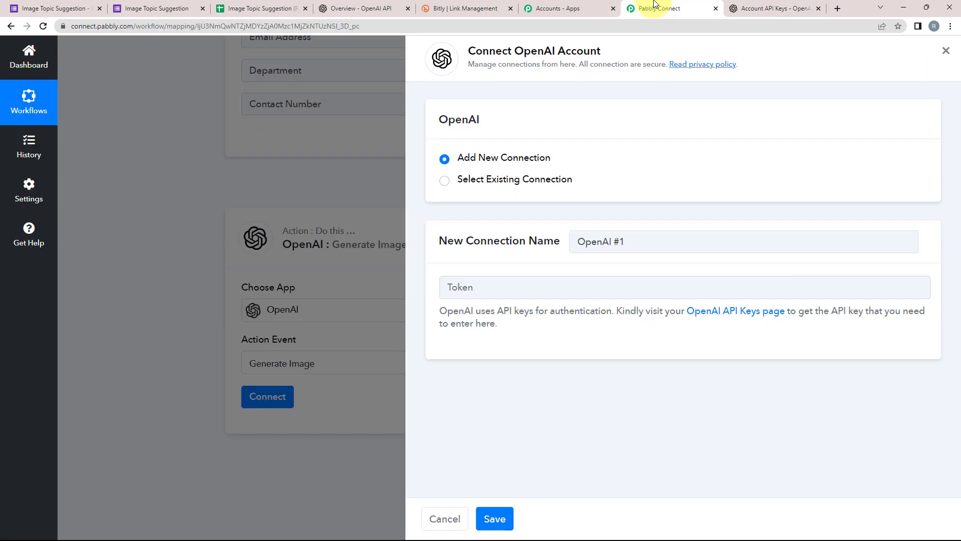
{"action": "left_click", "coordinate": [490, 285]}
{"action": "right_click", "coordinate": [488, 285]}
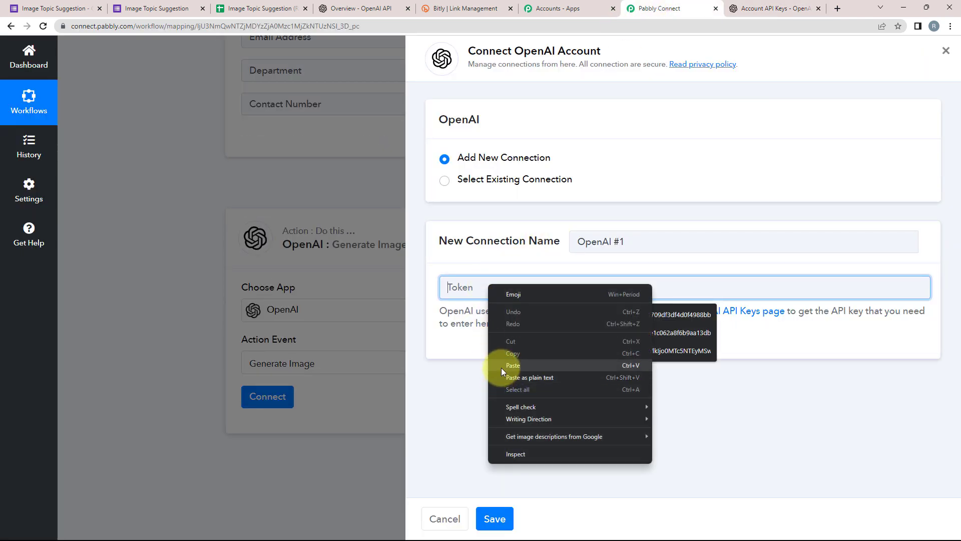
{"action": "left_click", "coordinate": [501, 366]}
{"action": "left_click", "coordinate": [495, 518]}
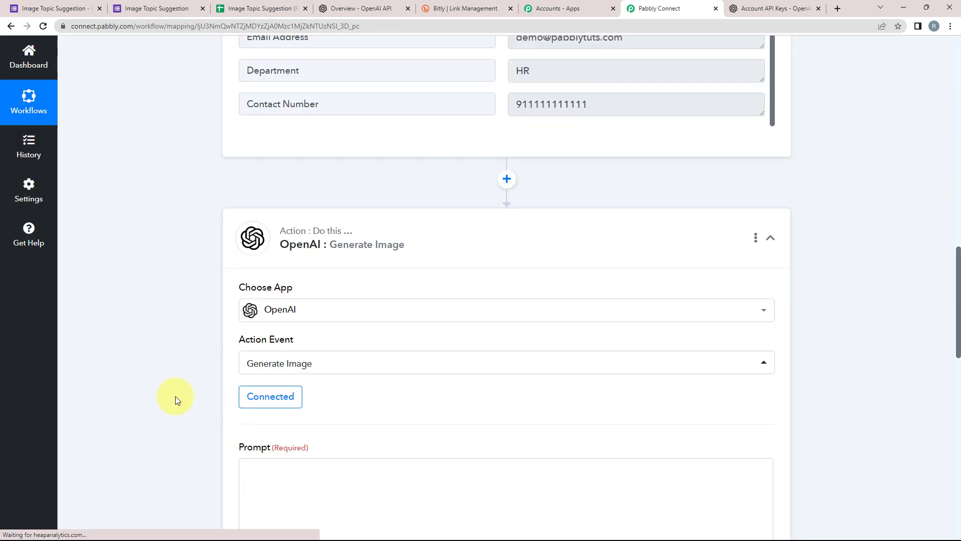
Place the cursor at the end of the prompt text 'Generate an image on the topic'.
{"action": "scroll", "coordinate": [170, 335], "scroll_direction": "down", "scroll_amount": 2}
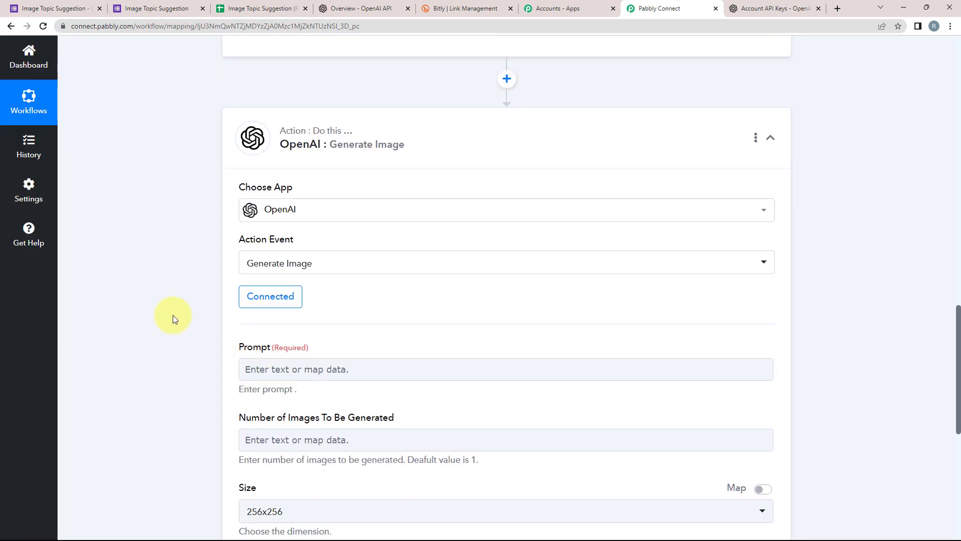
{"action": "scroll", "coordinate": [173, 314], "scroll_direction": "down", "scroll_amount": 2}
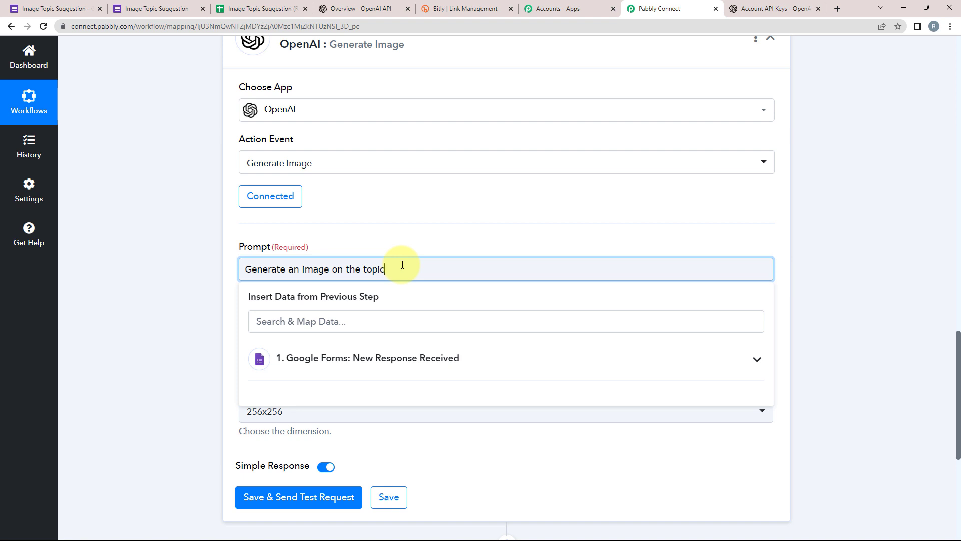
{"action": "left_click_drag", "start_coordinate": [410, 270], "coordinate": [240, 266]}
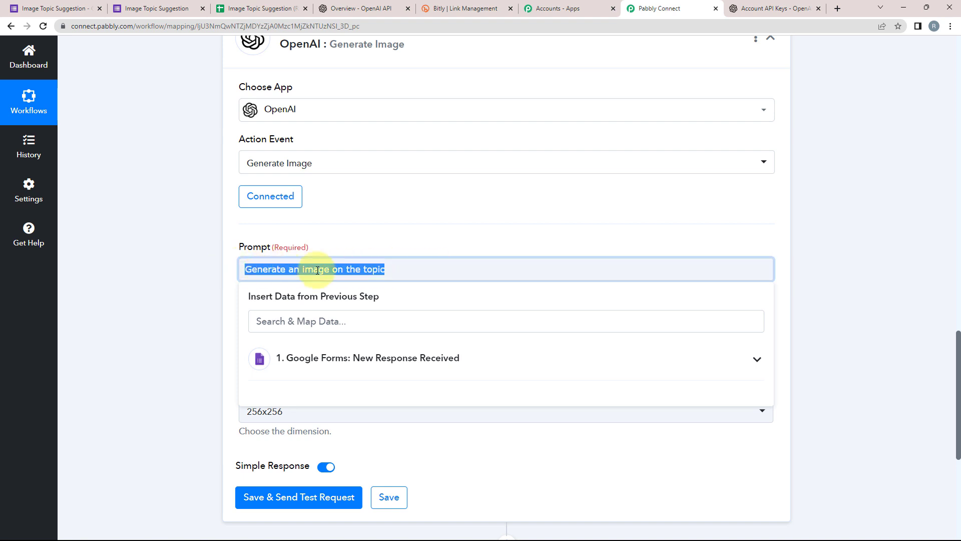
{"action": "left_click", "coordinate": [410, 274]}
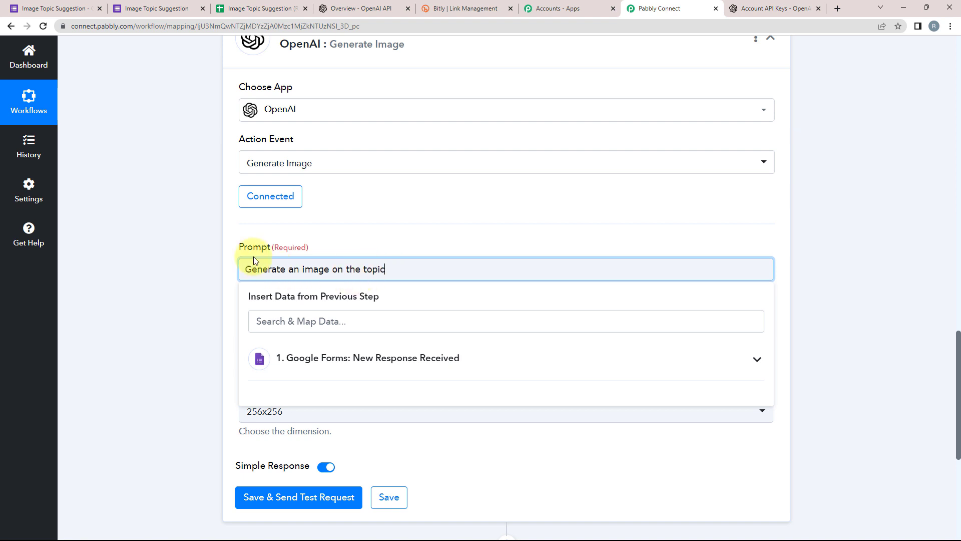
{"action": "left_click", "coordinate": [414, 279]}
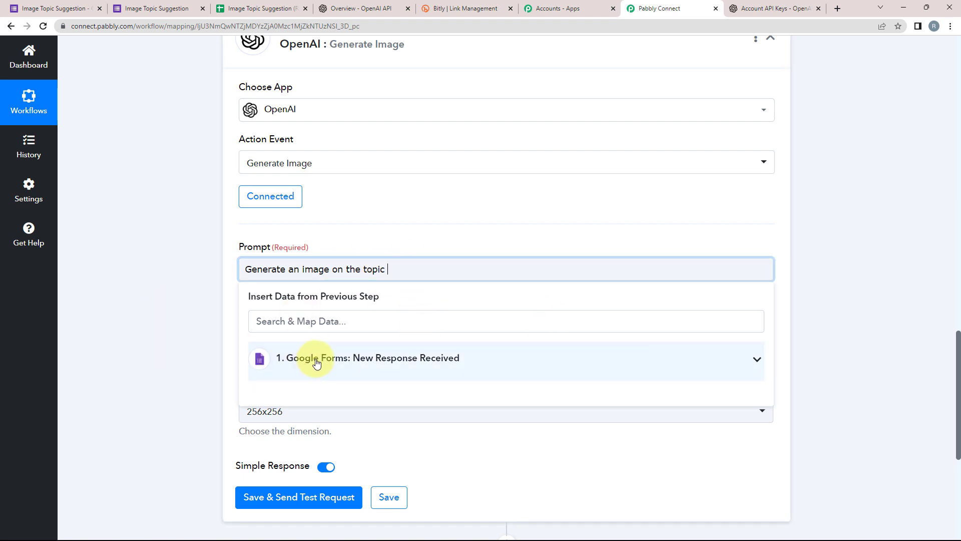
{"action": "left_click", "coordinate": [395, 274]}
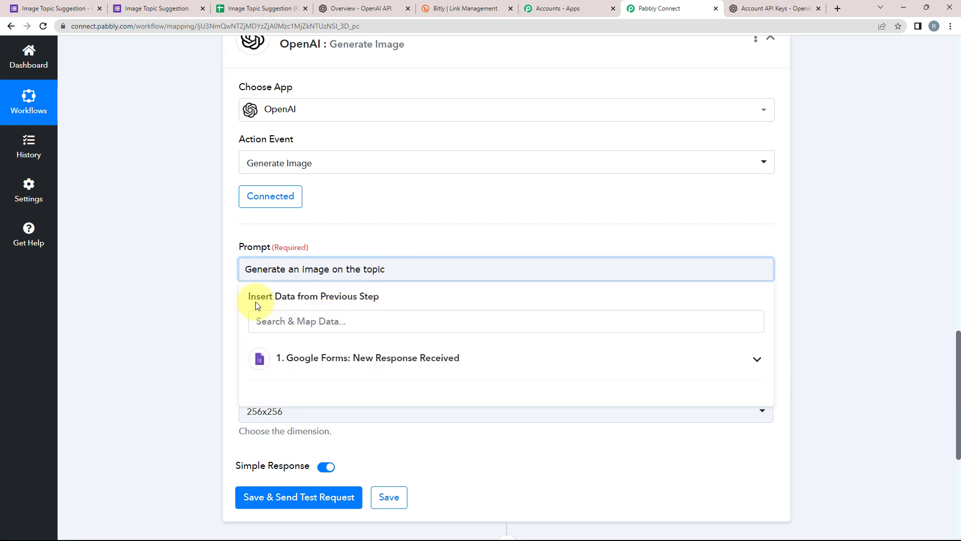
{"action": "left_click", "coordinate": [249, 298]}
{"action": "left_click", "coordinate": [406, 277]}
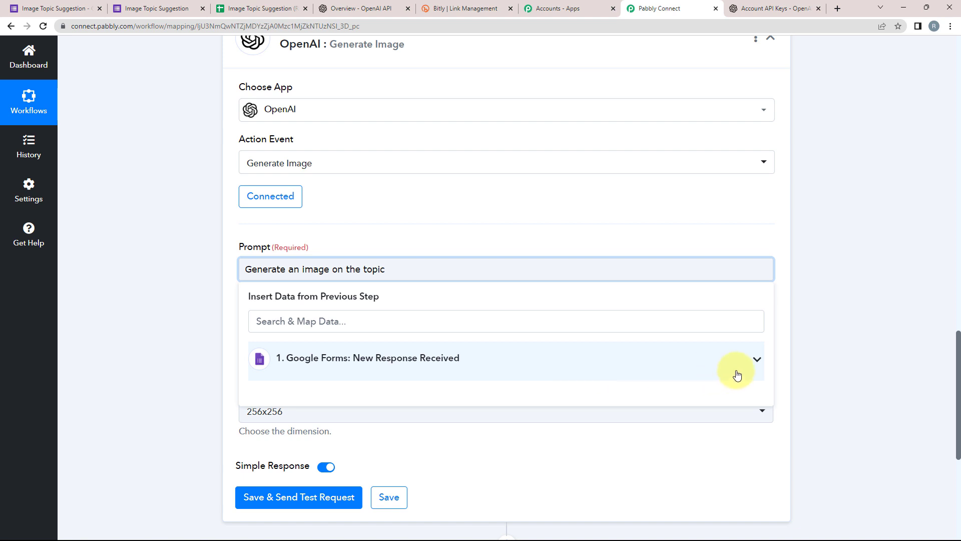
Insert the Image Topic Idea answer from Google Forms: New Response Received into the prompt.
{"action": "left_click", "coordinate": [753, 359]}
{"action": "scroll", "coordinate": [390, 416], "scroll_direction": "down", "scroll_amount": 2}
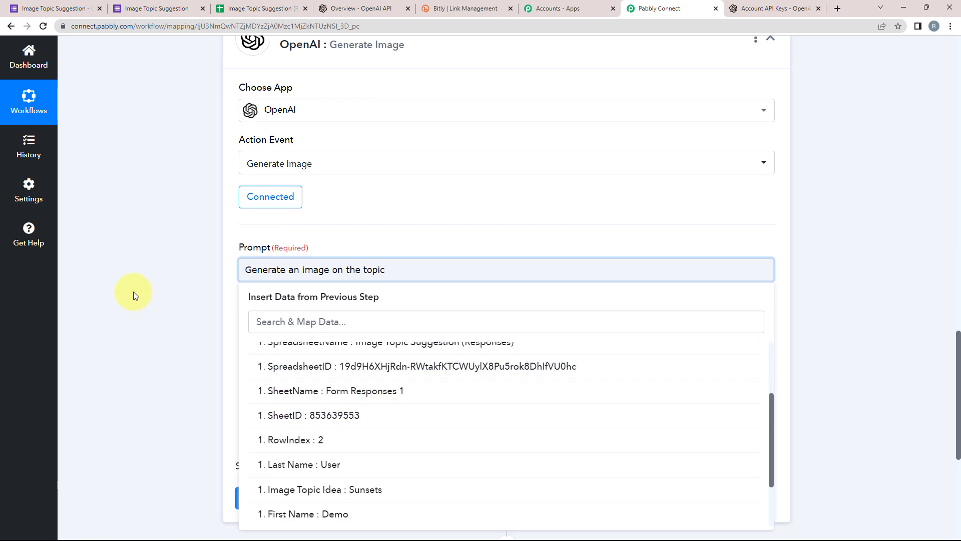
{"action": "scroll", "coordinate": [135, 291], "scroll_direction": "up", "scroll_amount": 12}
{"action": "scroll", "coordinate": [151, 434], "scroll_direction": "down", "scroll_amount": 15}
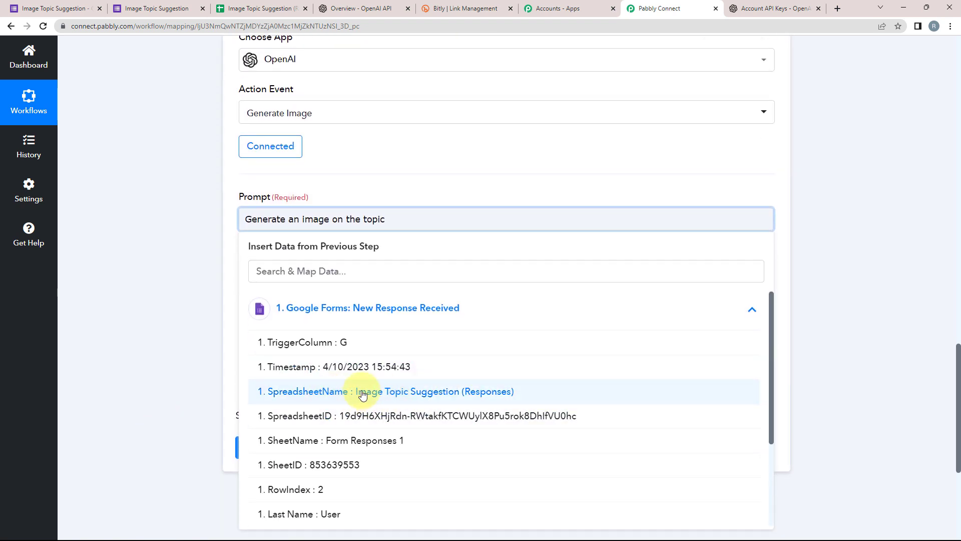
{"action": "scroll", "coordinate": [330, 390], "scroll_direction": "down", "scroll_amount": 1}
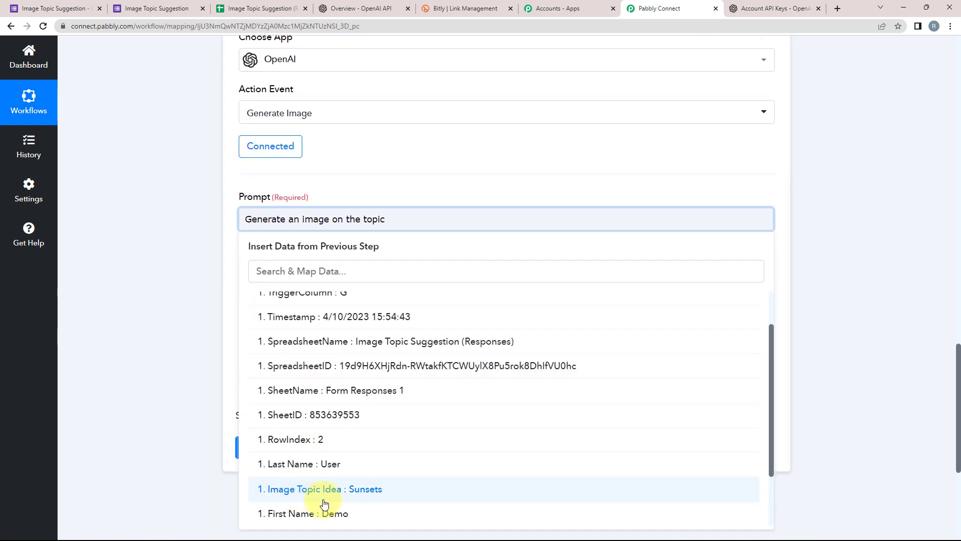
{"action": "left_click", "coordinate": [359, 491]}
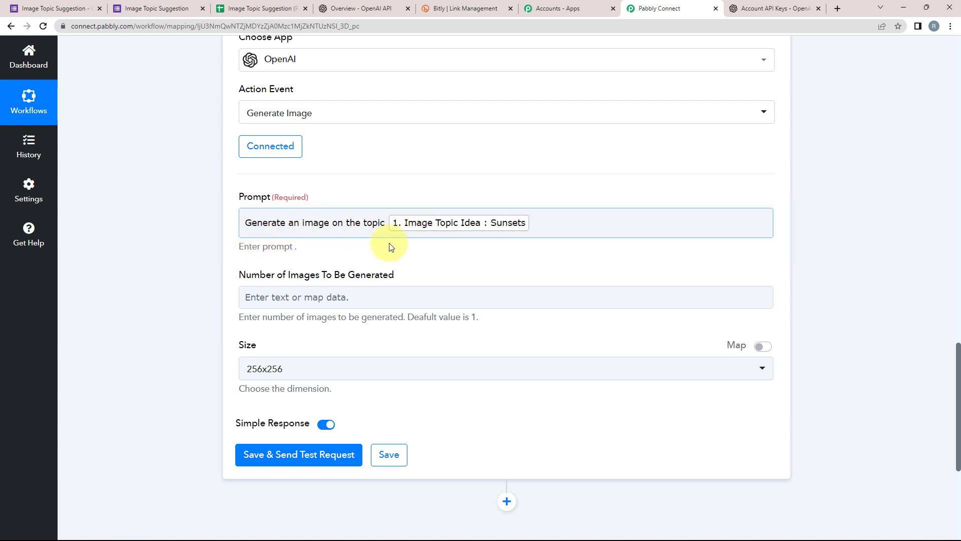
Set Number of Images To Be Generated to 1 and Size to 512x512.
{"action": "left_click", "coordinate": [274, 299]}
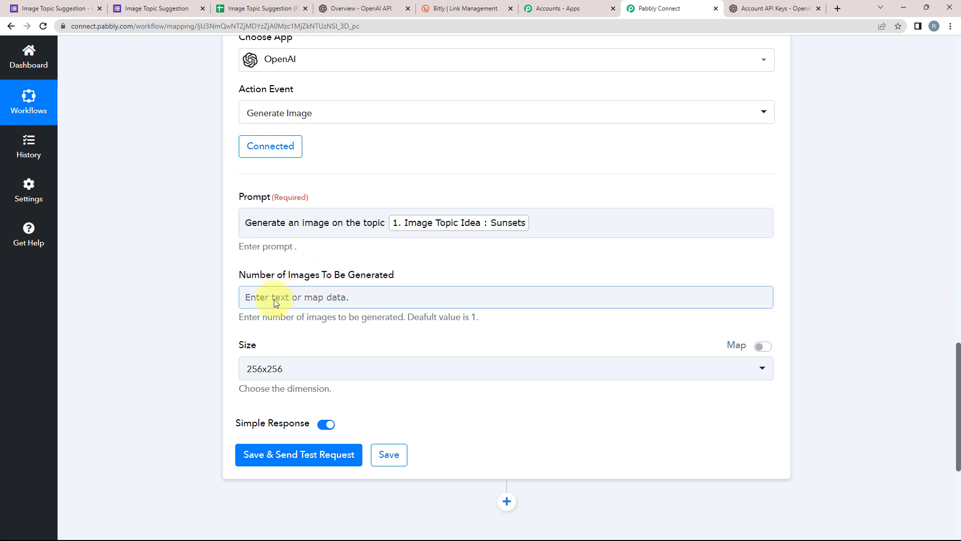
{"action": "type", "text": "1"}
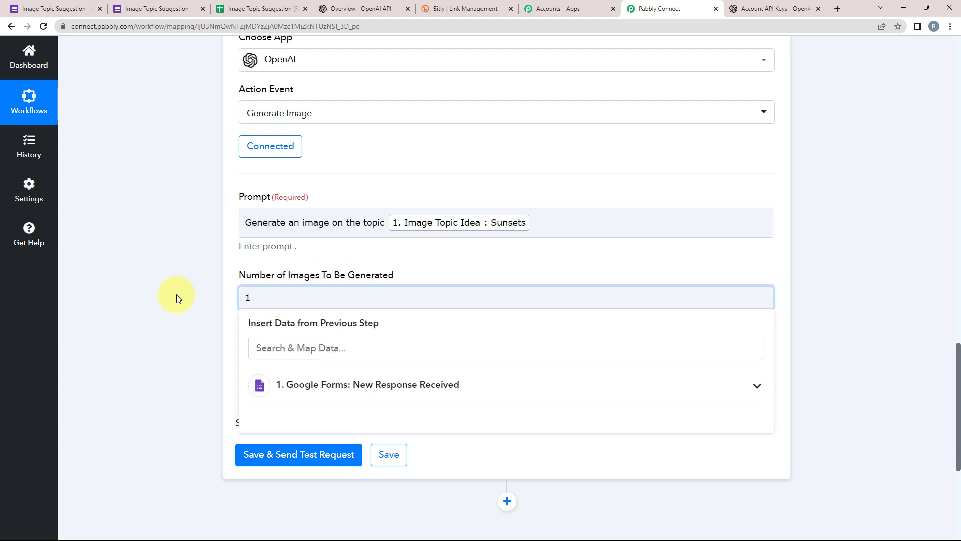
{"action": "left_click", "coordinate": [176, 298]}
{"action": "left_click", "coordinate": [247, 369]}
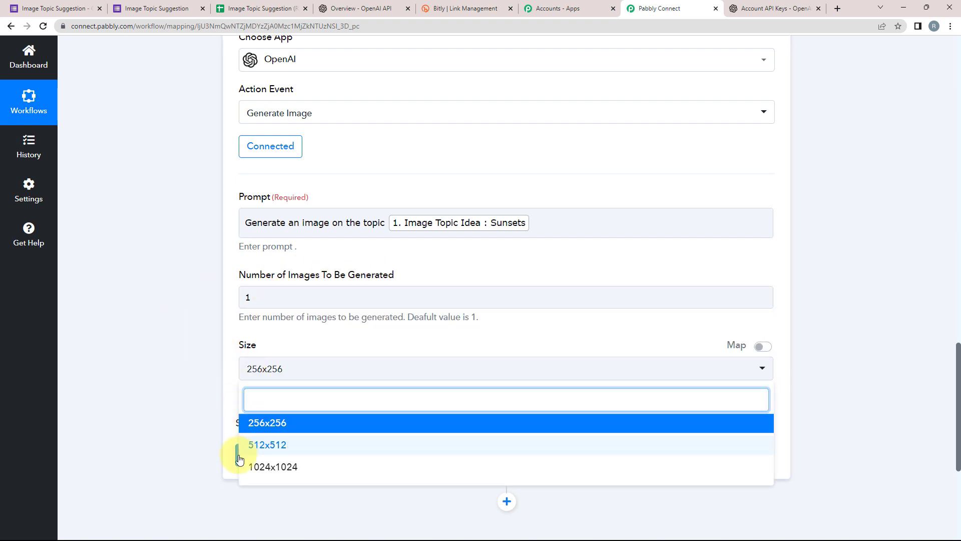
{"action": "left_click", "coordinate": [263, 448]}
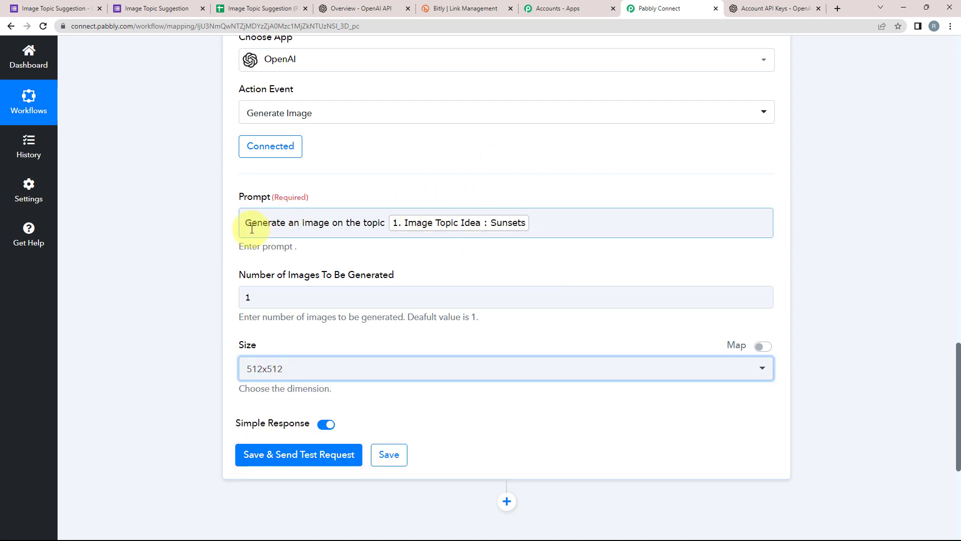
Review the prompt's fixed wording 'Generate an image on the topic' before the mapped Sunsets value.
{"action": "left_click_drag", "start_coordinate": [245, 224], "coordinate": [386, 222]}
{"action": "left_click", "coordinate": [201, 211]}
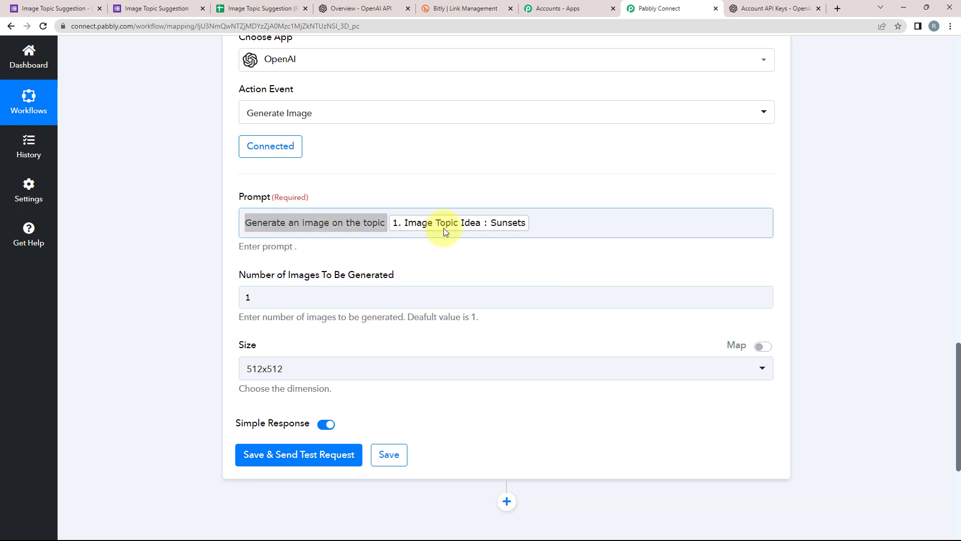
{"action": "left_click", "coordinate": [487, 223]}
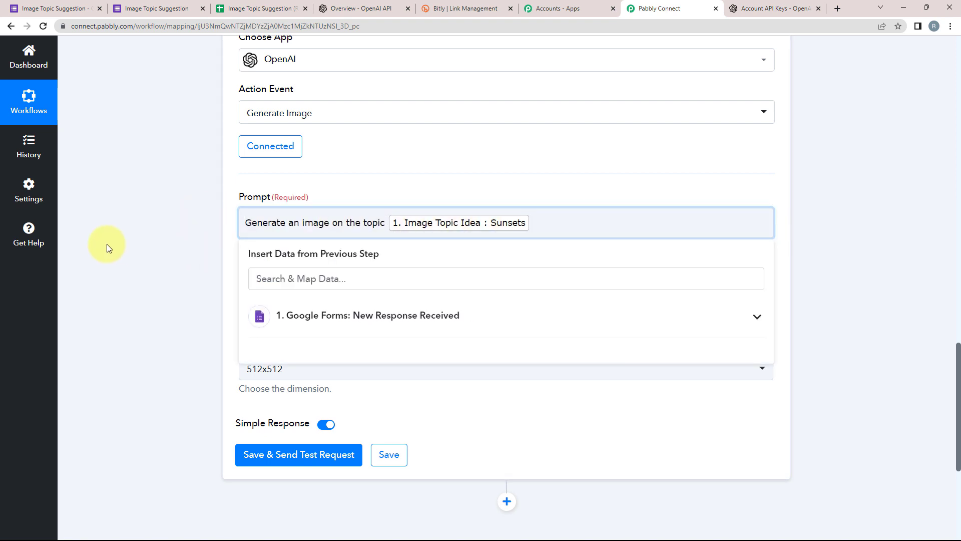
{"action": "left_click", "coordinate": [202, 265]}
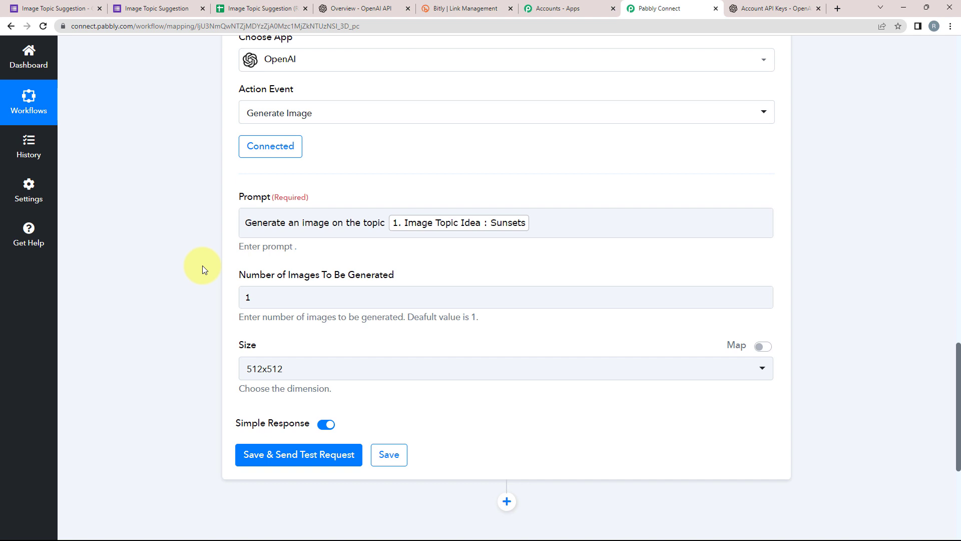
{"action": "scroll", "coordinate": [202, 265], "scroll_direction": "up", "scroll_amount": 8}
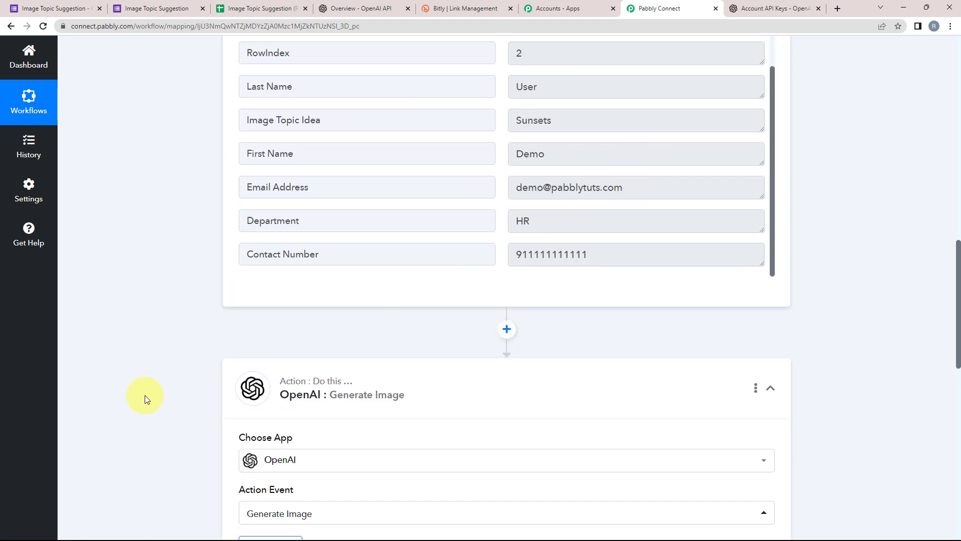
{"action": "scroll", "coordinate": [120, 386], "scroll_direction": "down", "scroll_amount": 6}
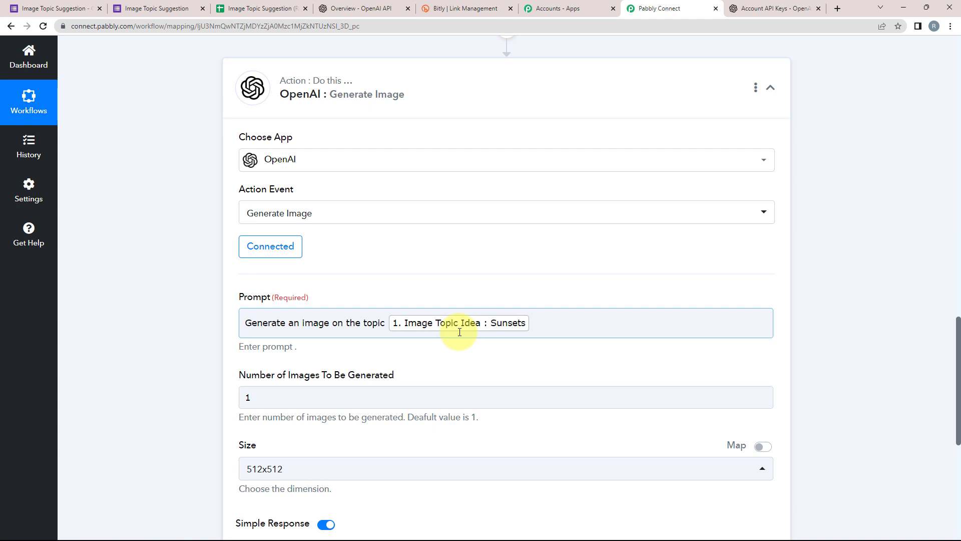
{"action": "left_click_drag", "start_coordinate": [385, 320], "coordinate": [243, 318]}
{"action": "left_click", "coordinate": [164, 318]}
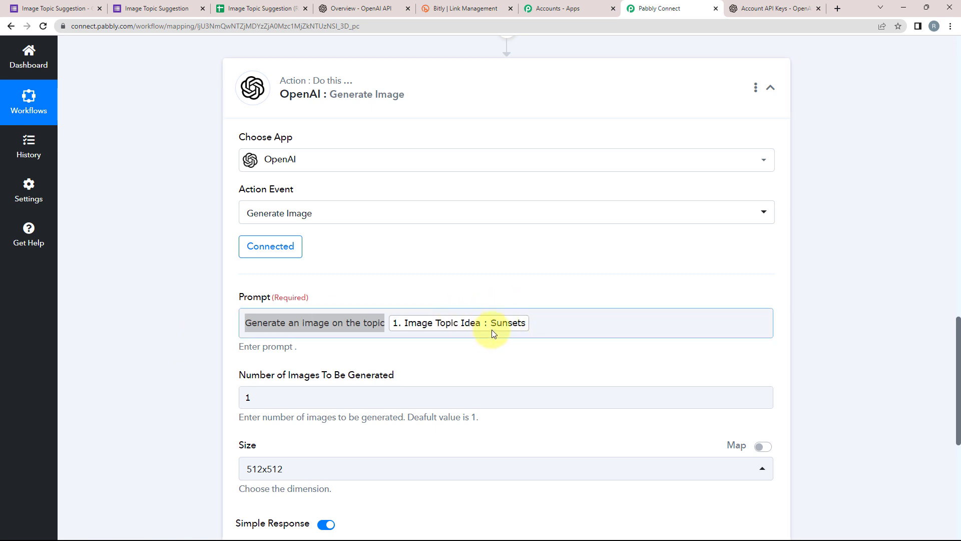
{"action": "left_click", "coordinate": [484, 342]}
{"action": "scroll", "coordinate": [121, 329], "scroll_direction": "down", "scroll_amount": 5}
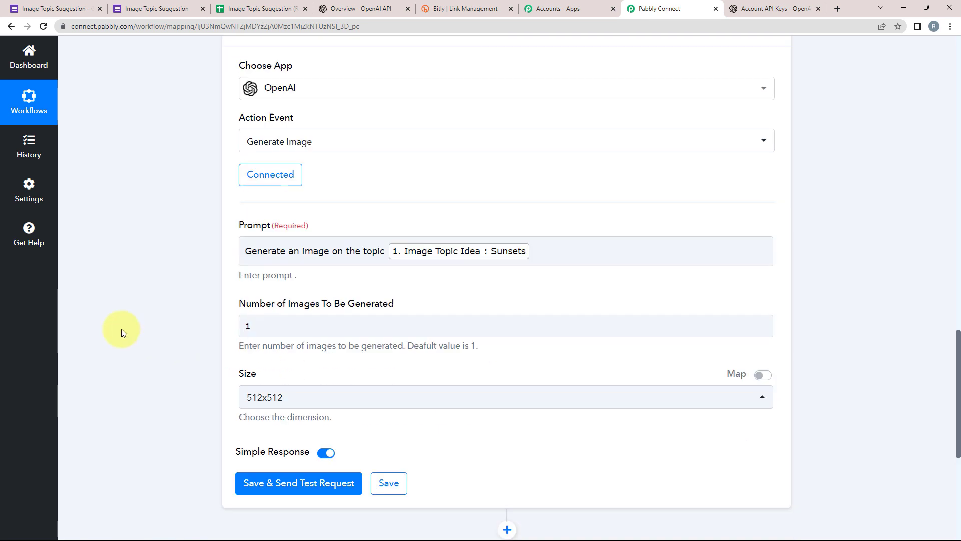
Save and test the image step, then enlarge and copy the returned Data 0 Url link.
{"action": "left_click", "coordinate": [247, 310]}
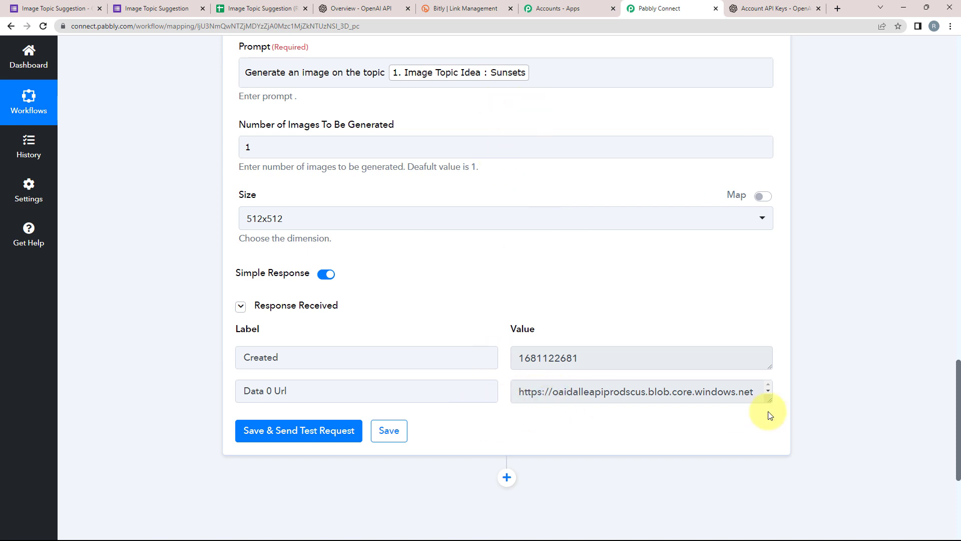
{"action": "left_click_drag", "start_coordinate": [768, 399], "coordinate": [778, 539]}
{"action": "scroll", "coordinate": [613, 469], "scroll_direction": "down", "scroll_amount": 1}
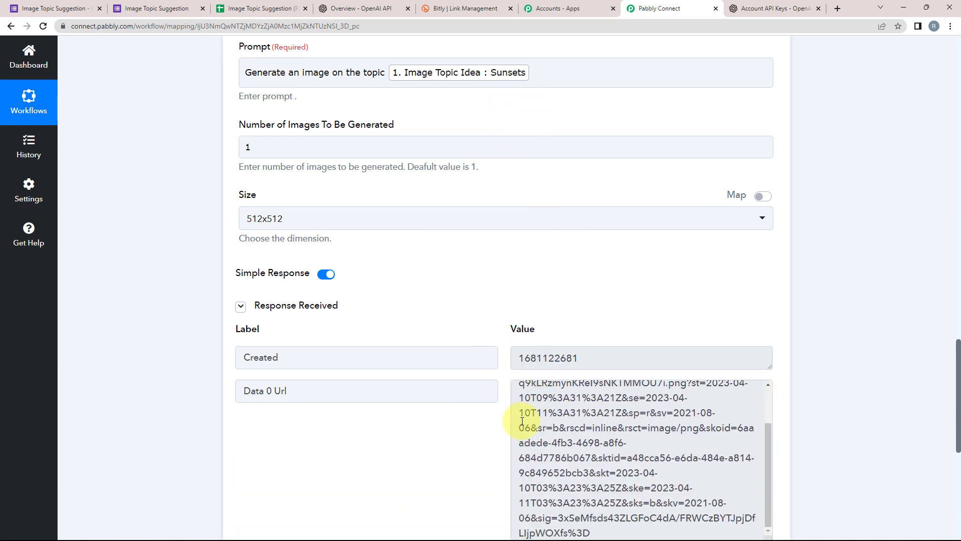
{"action": "scroll", "coordinate": [525, 416], "scroll_direction": "up", "scroll_amount": 1}
{"action": "left_click_drag", "start_coordinate": [521, 388], "coordinate": [761, 322]}
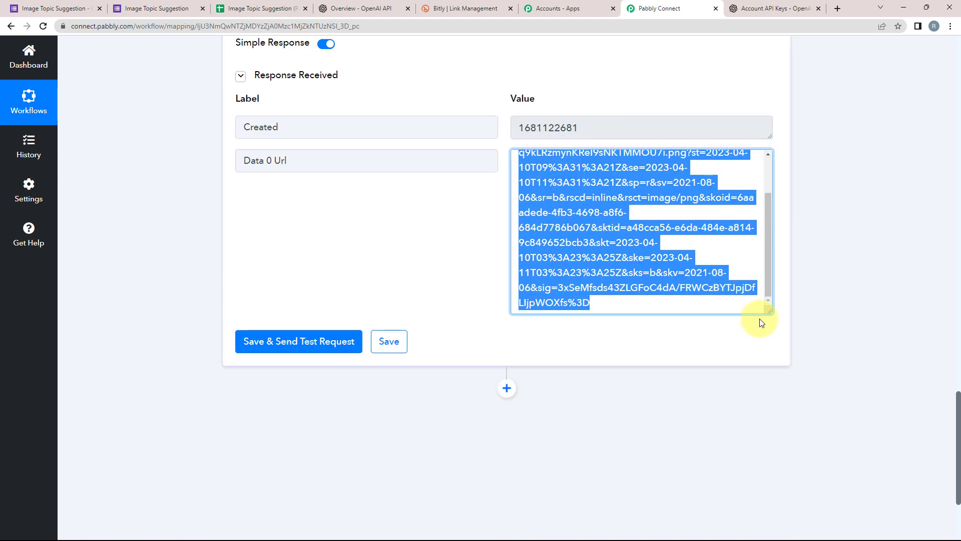
{"action": "left_click", "coordinate": [838, 9]}
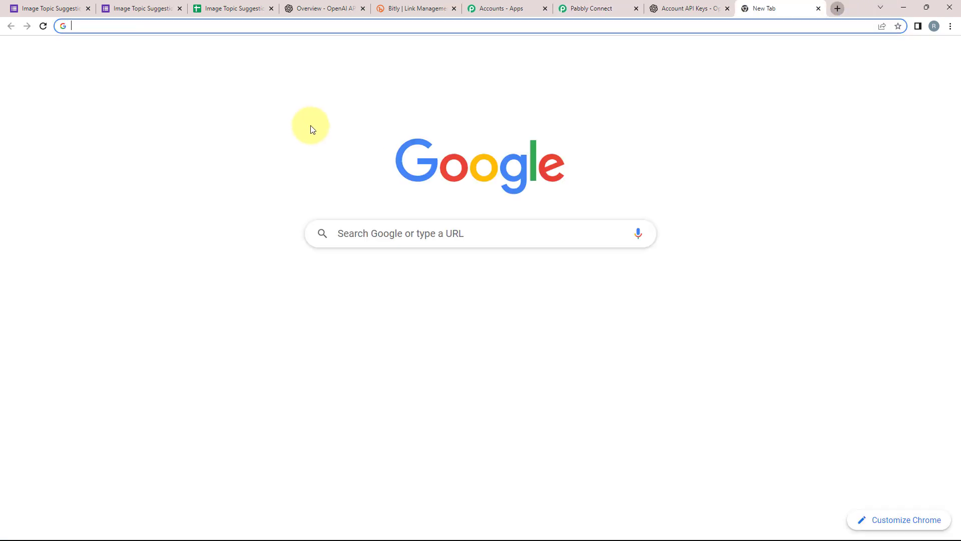
Load the copied image URL in the new tab to view the sunset picture, then close it.
{"action": "left_click", "coordinate": [311, 26]}
{"action": "key", "text": "ctrl+v"}
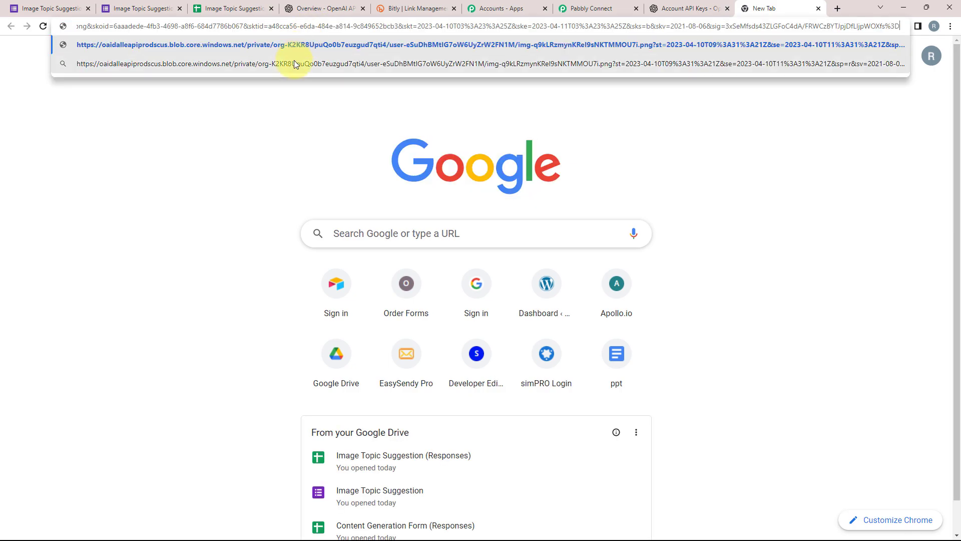
{"action": "key", "text": "Return"}
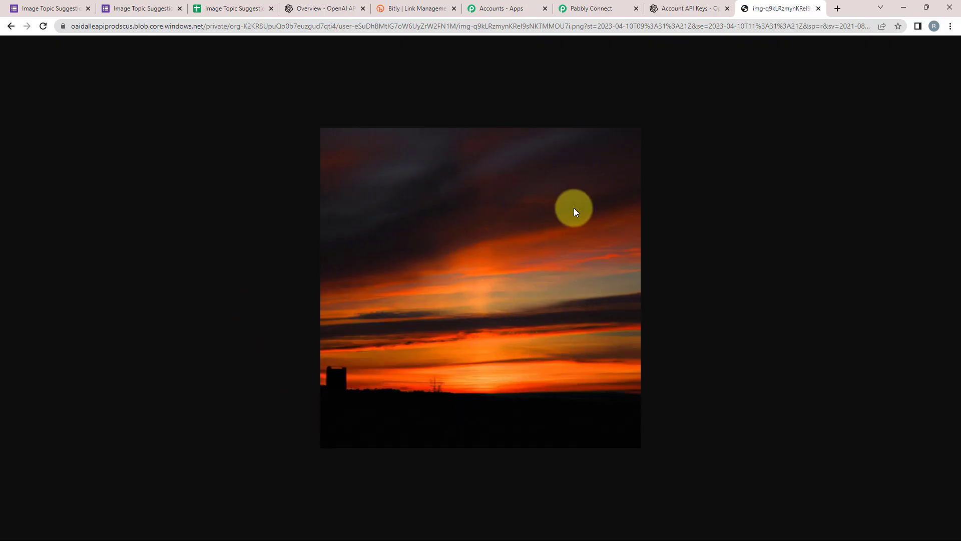
{"action": "left_click", "coordinate": [819, 9]}
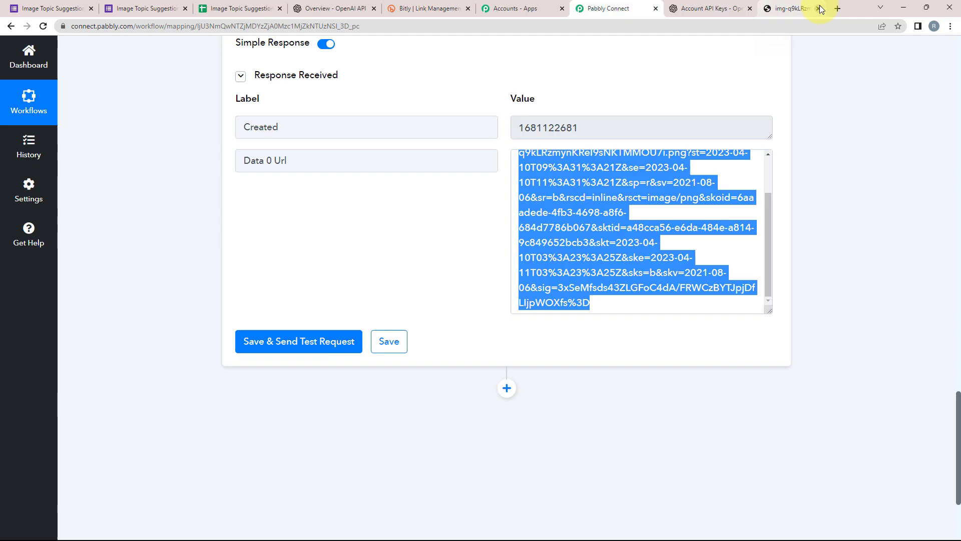
Select the full generated image URL in the test response, then clear the selection.
{"action": "left_click", "coordinate": [128, 252]}
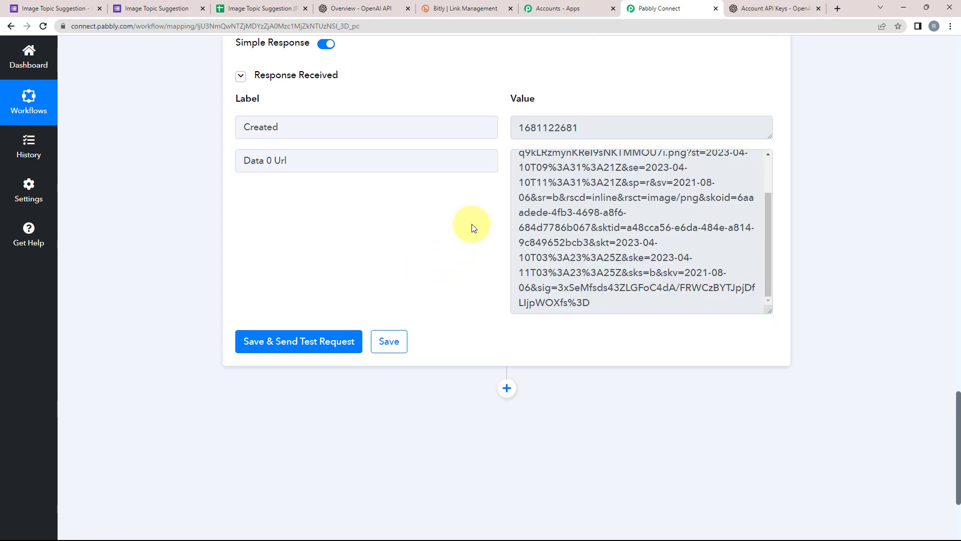
{"action": "scroll", "coordinate": [555, 235], "scroll_direction": "up", "scroll_amount": 2}
{"action": "left_click_drag", "start_coordinate": [522, 165], "coordinate": [724, 347]}
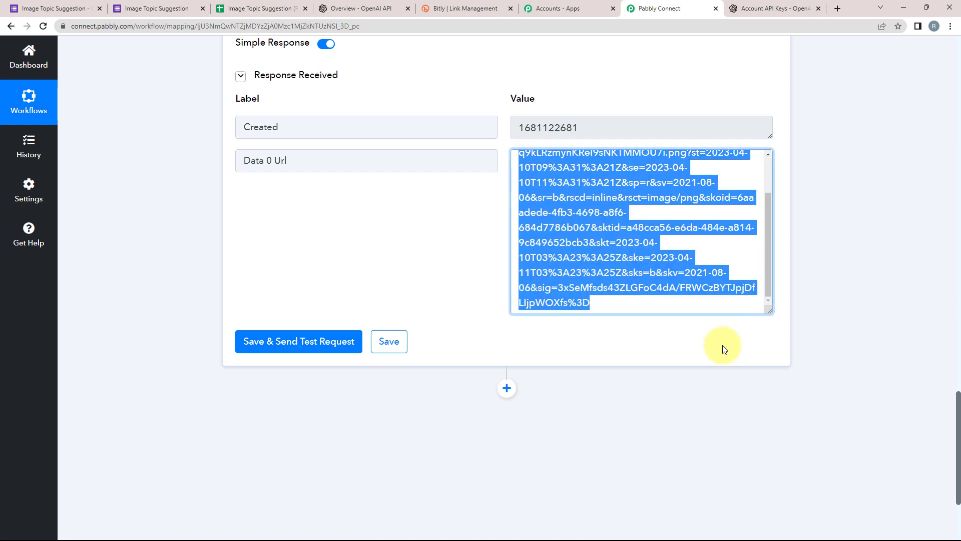
{"action": "left_click", "coordinate": [158, 348]}
{"action": "scroll", "coordinate": [471, 273], "scroll_direction": "down", "scroll_amount": 3}
Add a Bitly step with the Shorten Link event and start authorizing the Bitly account.
{"action": "left_click", "coordinate": [506, 239]}
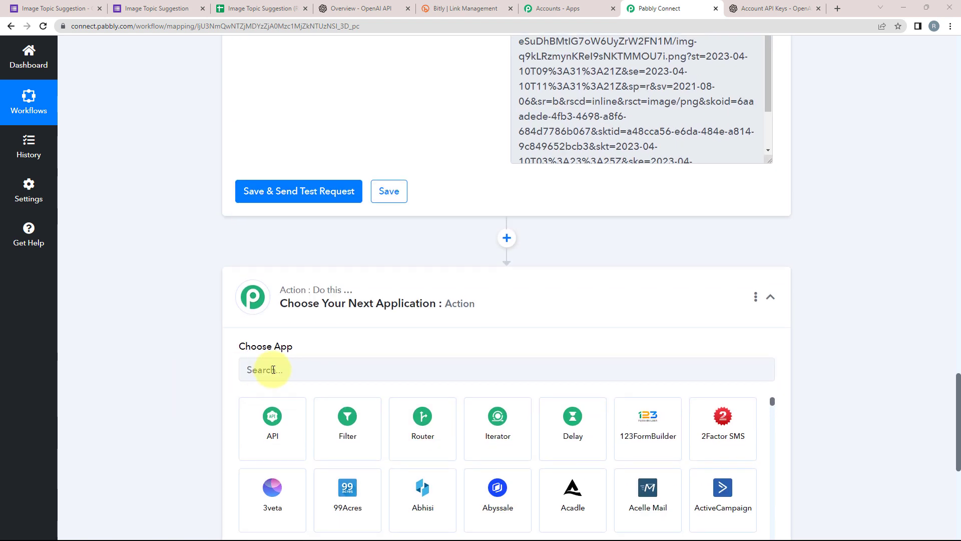
{"action": "left_click", "coordinate": [273, 370]}
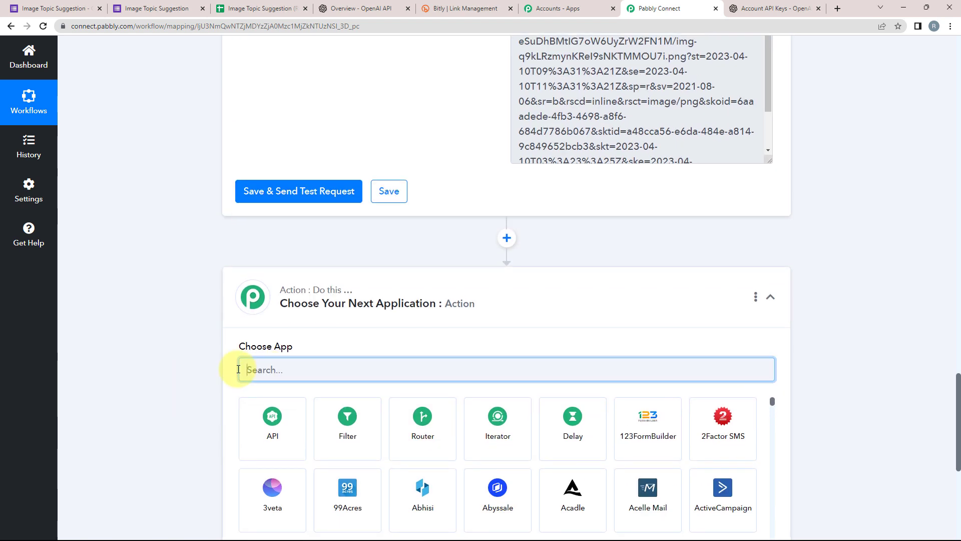
{"action": "type", "text": "bit"}
{"action": "left_click", "coordinate": [424, 419]}
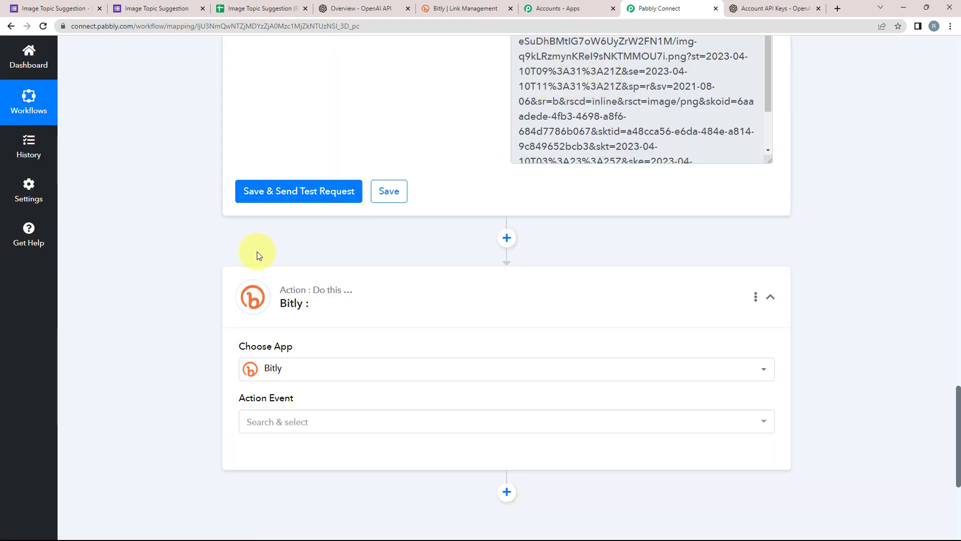
{"action": "scroll", "coordinate": [172, 364], "scroll_direction": "down", "scroll_amount": 2}
{"action": "left_click", "coordinate": [284, 313]}
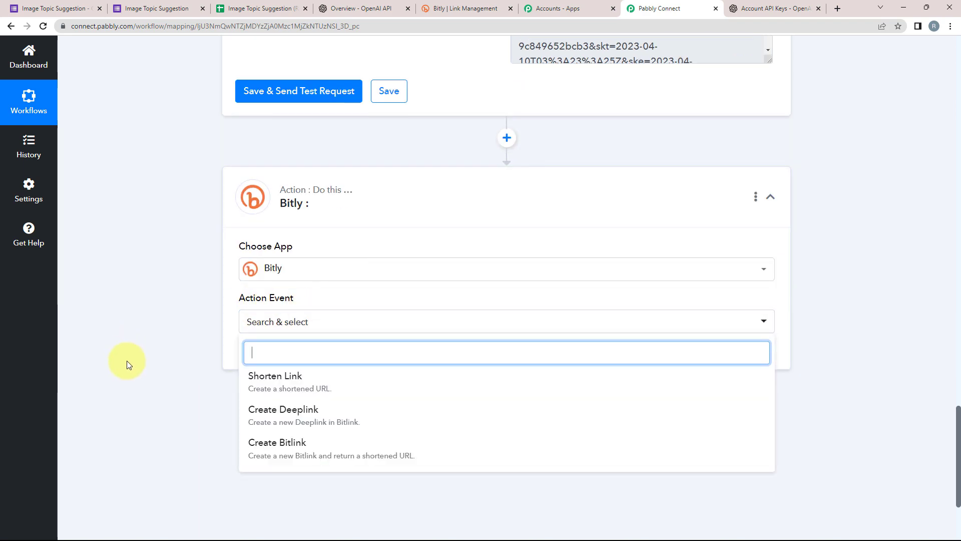
{"action": "left_click", "coordinate": [246, 379]}
{"action": "left_click", "coordinate": [265, 357]}
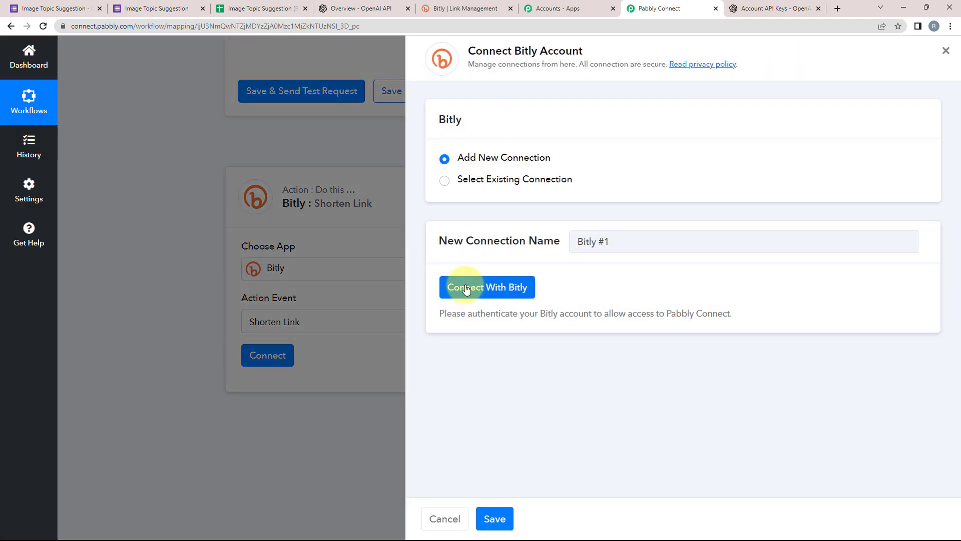
{"action": "left_click", "coordinate": [454, 286]}
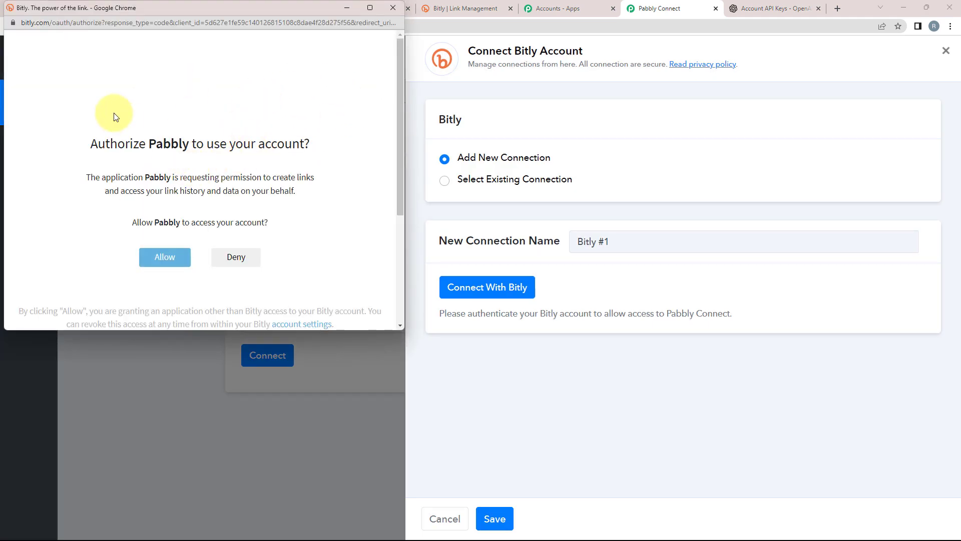
Allow Pabbly access to the Bitly account to complete the connection.
{"action": "left_click", "coordinate": [160, 264]}
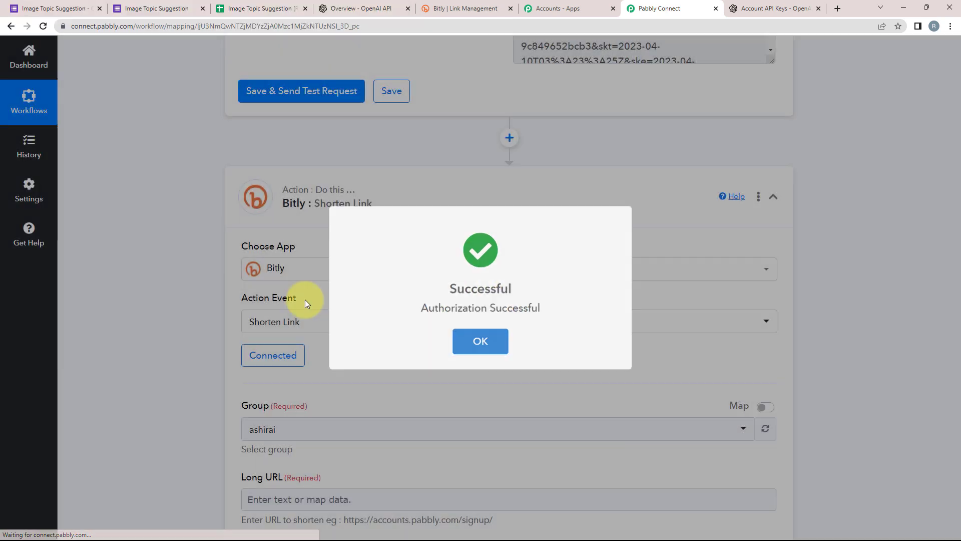
{"action": "scroll", "coordinate": [150, 349], "scroll_direction": "down", "scroll_amount": 2}
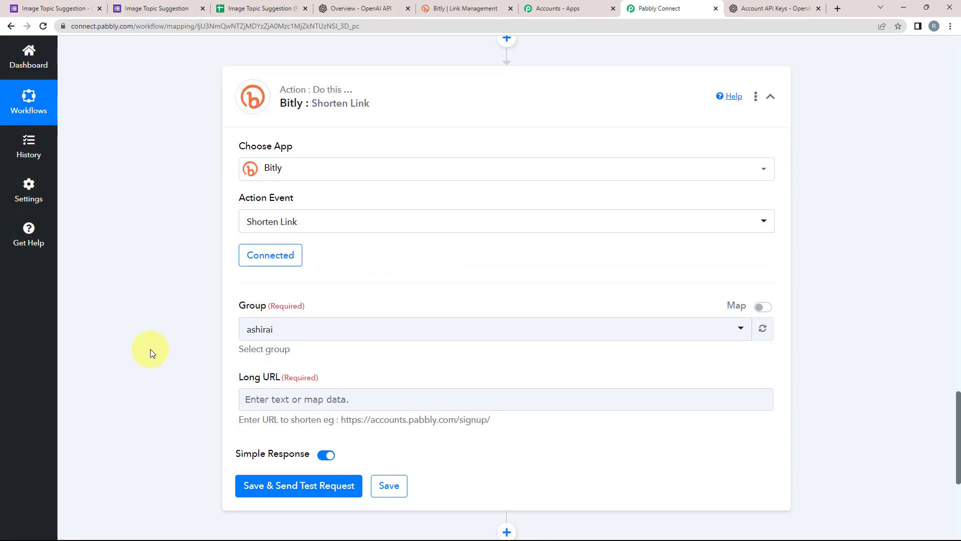
Check the Bitly links page, then keep the account's existing Group in the Bitly step.
{"action": "left_click", "coordinate": [440, 6]}
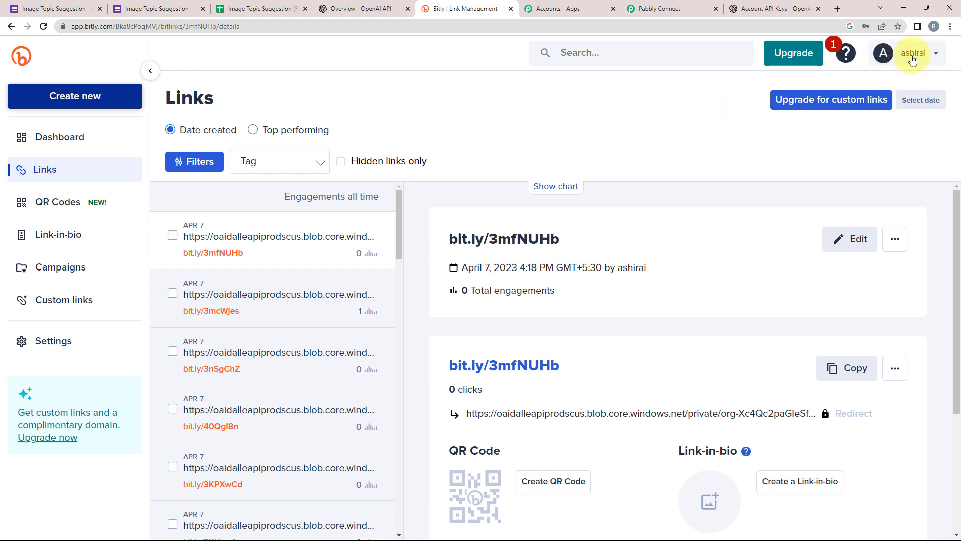
{"action": "left_click", "coordinate": [646, 8]}
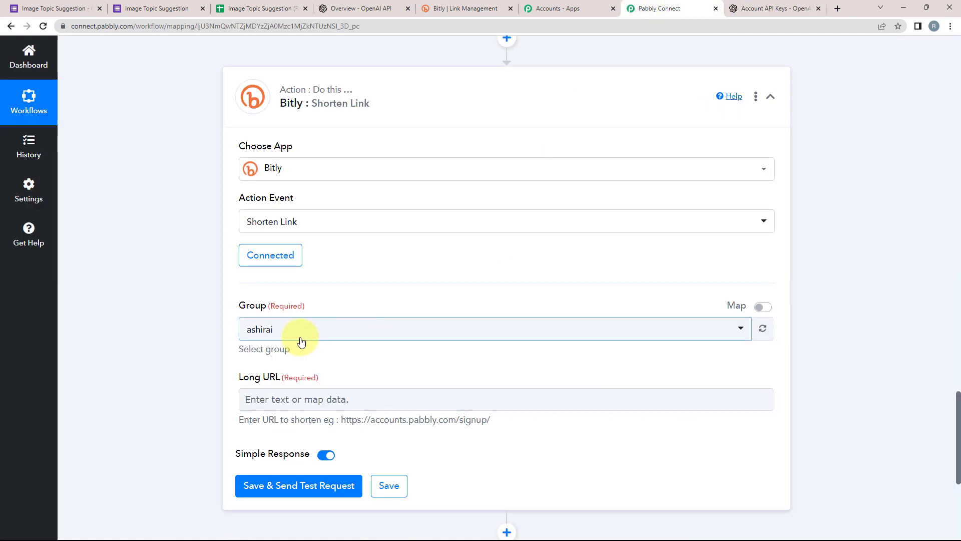
{"action": "left_click", "coordinate": [261, 332]}
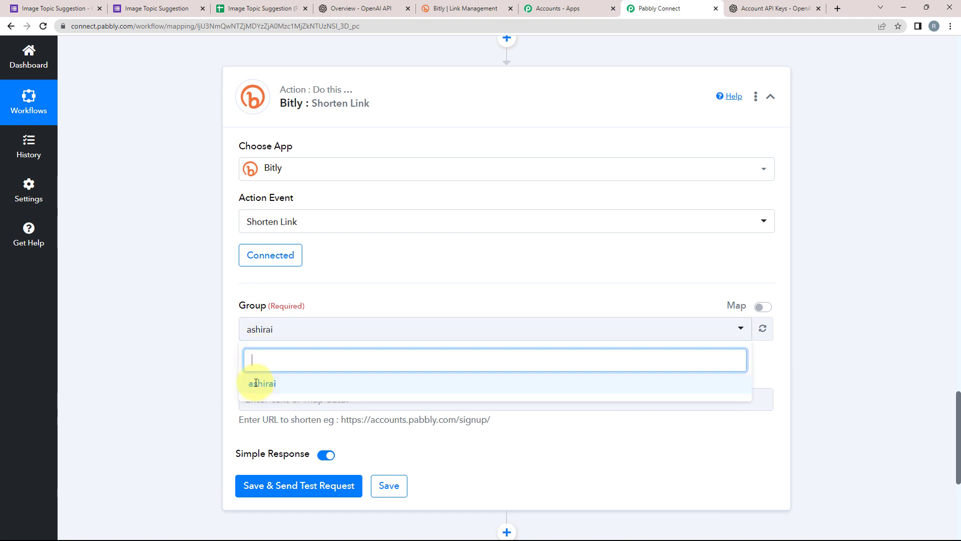
{"action": "left_click", "coordinate": [250, 382]}
Map Long URL to 2. OpenAI: Generate Image's Data 0 Url and send a test request.
{"action": "scroll", "coordinate": [140, 359], "scroll_direction": "down", "scroll_amount": 2}
{"action": "left_click", "coordinate": [266, 299]}
{"action": "left_click", "coordinate": [165, 284]}
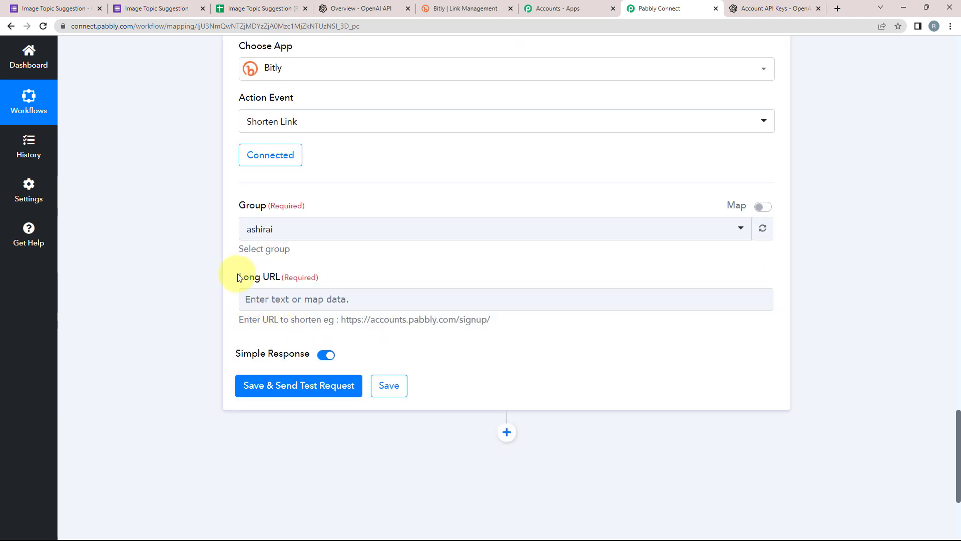
{"action": "left_click_drag", "start_coordinate": [238, 277], "coordinate": [281, 278]}
{"action": "left_click", "coordinate": [197, 273]}
{"action": "left_click", "coordinate": [245, 295]}
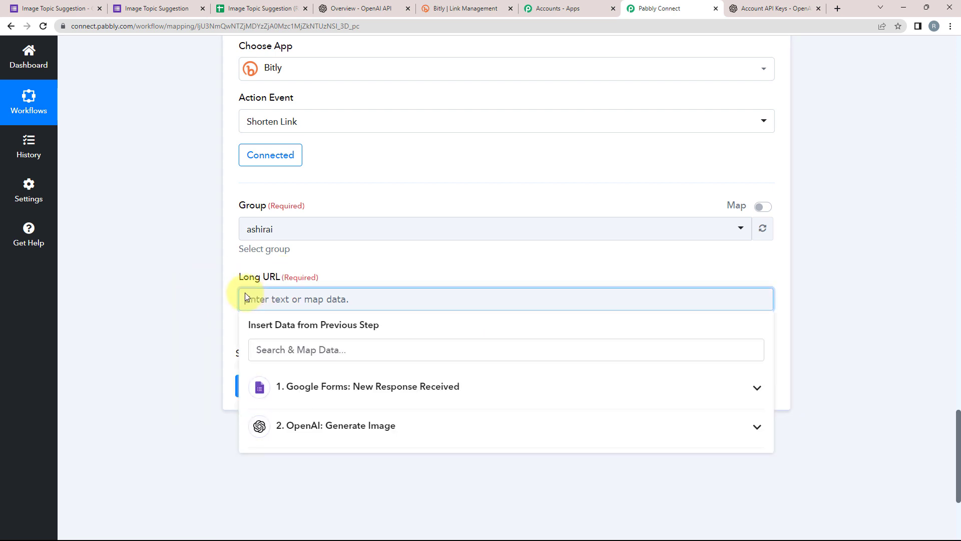
{"action": "left_click", "coordinate": [322, 425]}
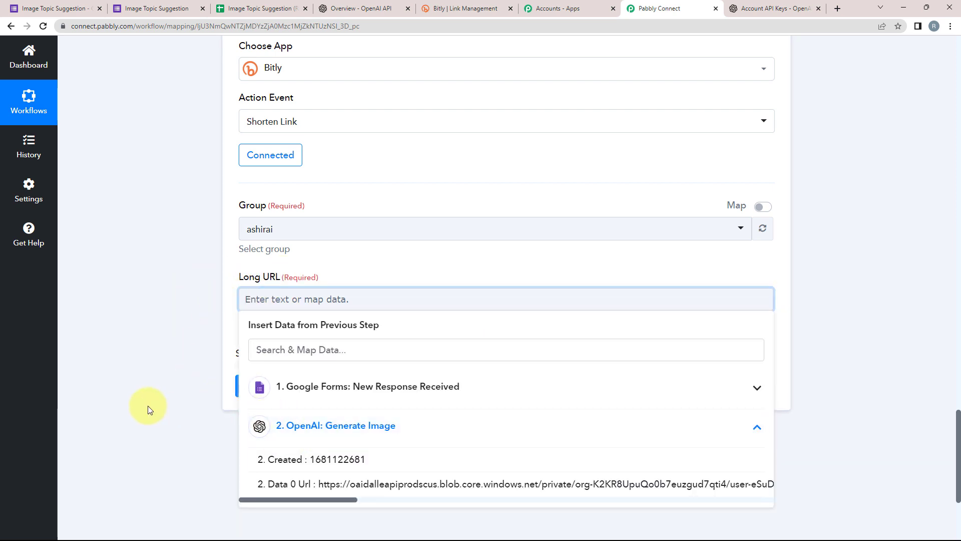
{"action": "scroll", "coordinate": [195, 369], "scroll_direction": "down", "scroll_amount": 1}
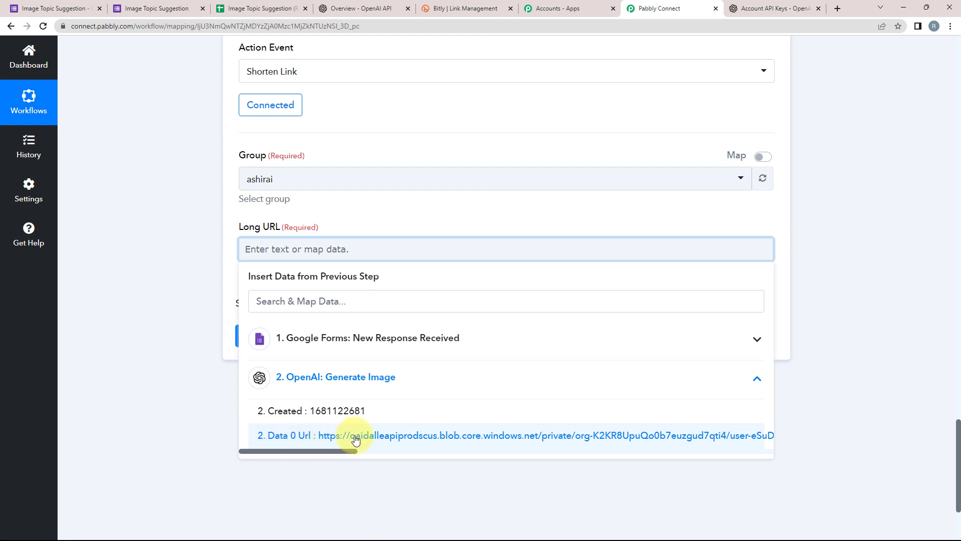
{"action": "left_click", "coordinate": [489, 439]}
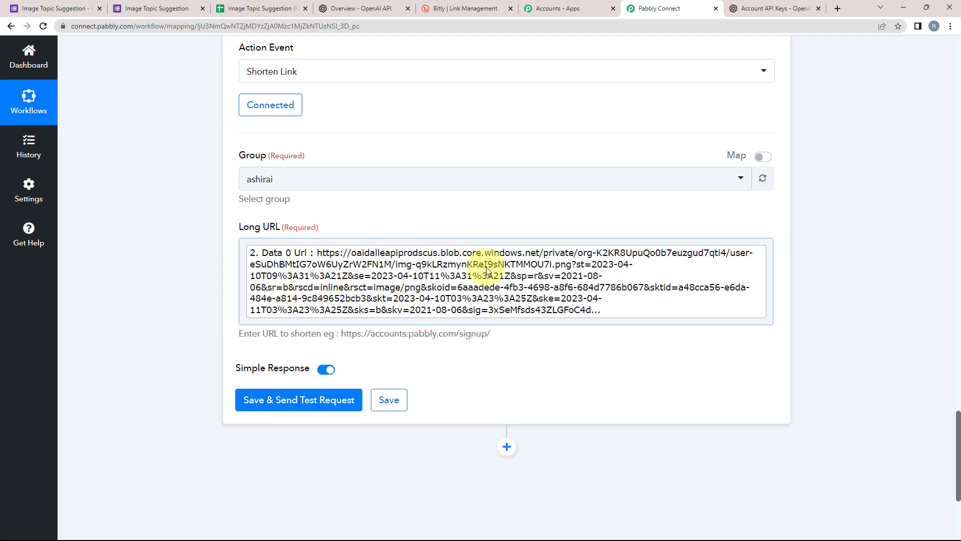
{"action": "left_click", "coordinate": [269, 399]}
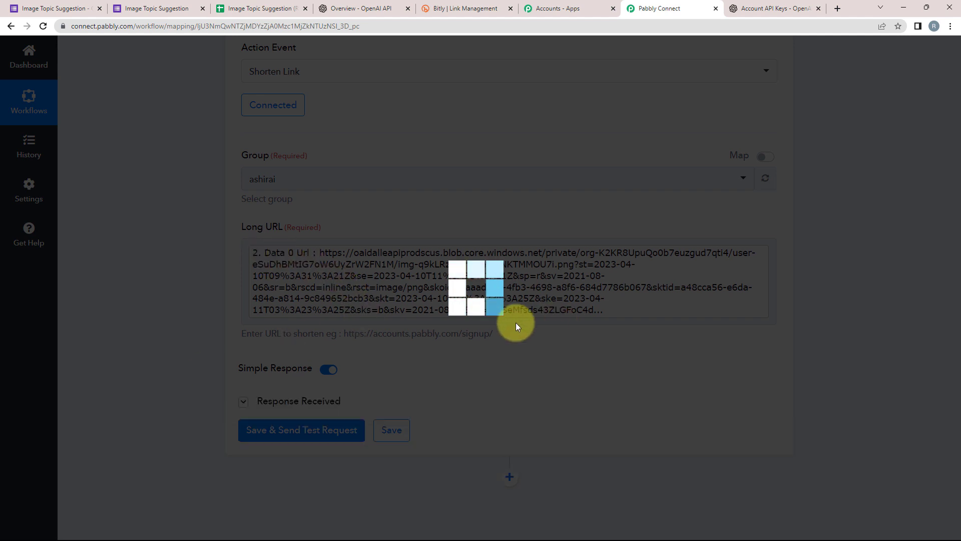
{"action": "scroll", "coordinate": [195, 405], "scroll_direction": "down", "scroll_amount": 2}
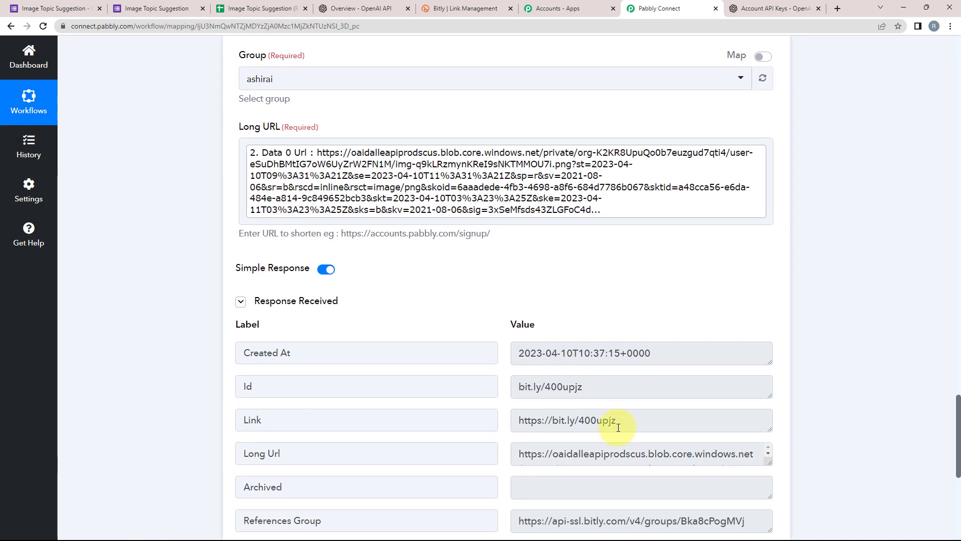
{"action": "left_click_drag", "start_coordinate": [633, 425], "coordinate": [223, 421]}
{"action": "scroll", "coordinate": [601, 369], "scroll_direction": "down", "scroll_amount": 1}
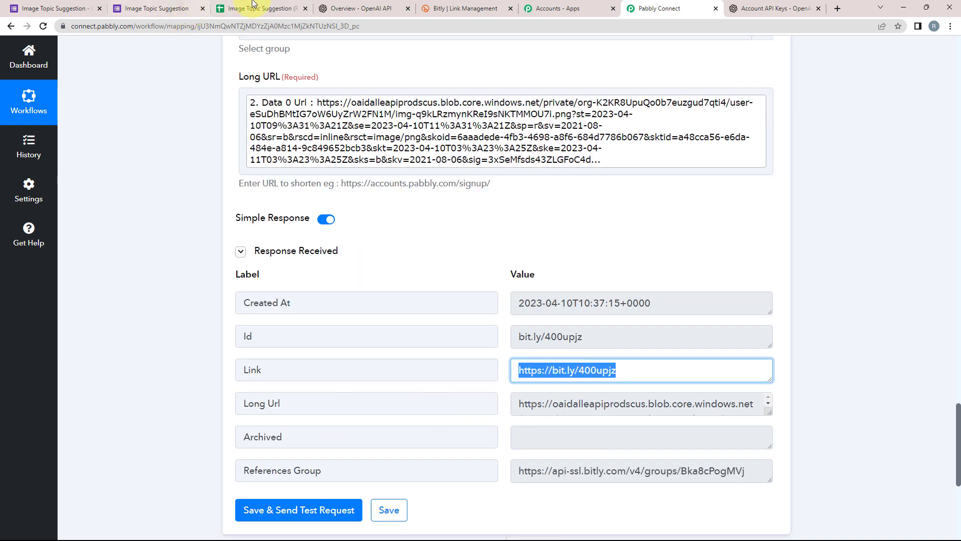
{"action": "left_click", "coordinate": [225, 8]}
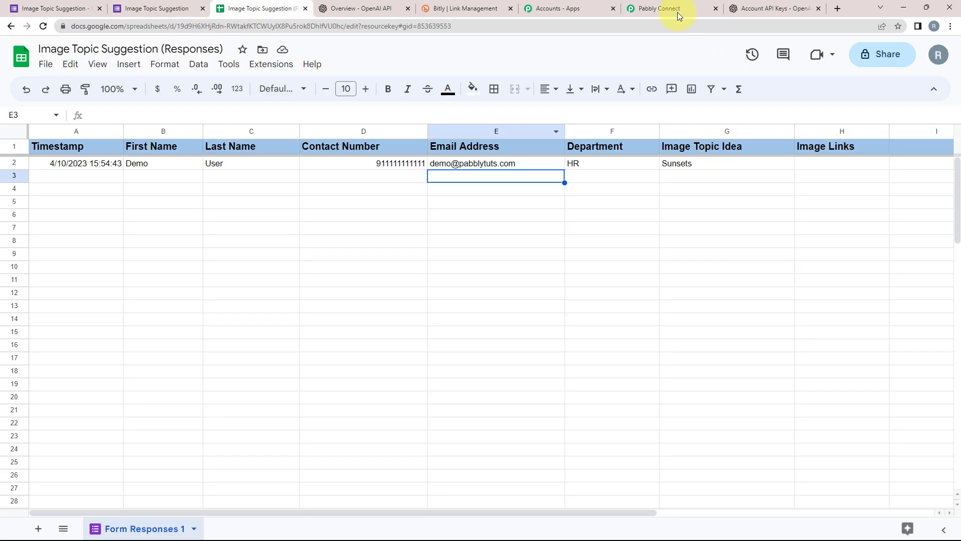
{"action": "left_click", "coordinate": [677, 11]}
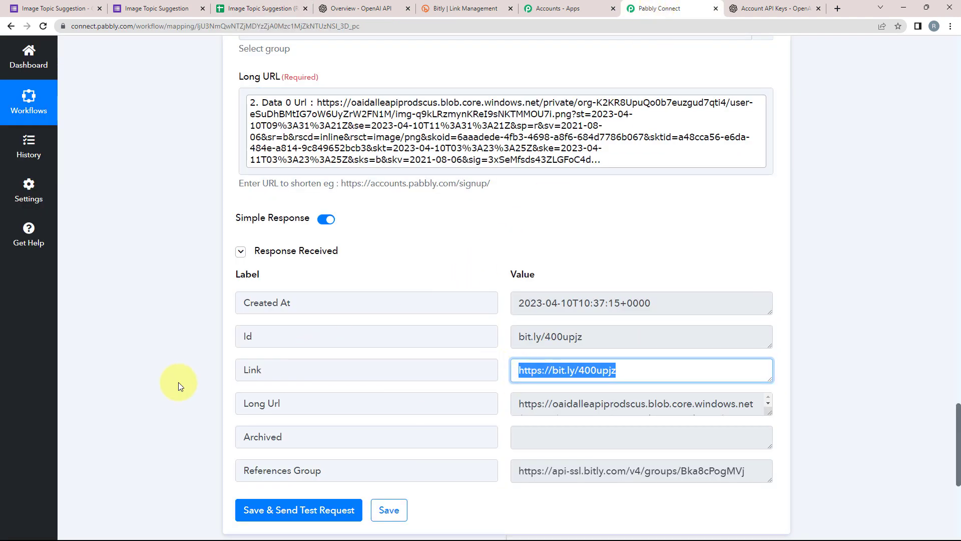
{"action": "scroll", "coordinate": [182, 383], "scroll_direction": "down", "scroll_amount": 5}
{"action": "left_click", "coordinate": [502, 313]}
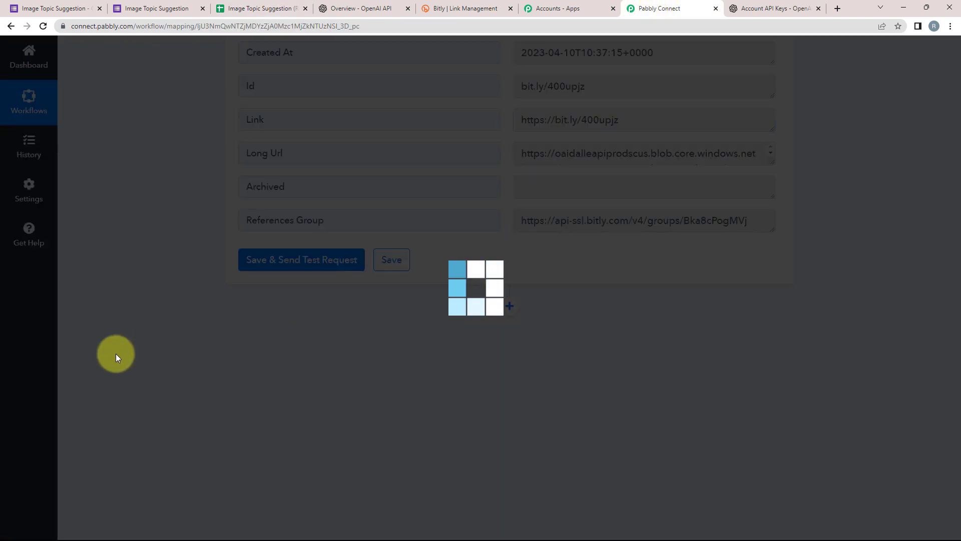
Choose Google Sheets as the new step's app with the Update Cell Value action event.
{"action": "scroll", "coordinate": [200, 410], "scroll_direction": "down", "scroll_amount": 1}
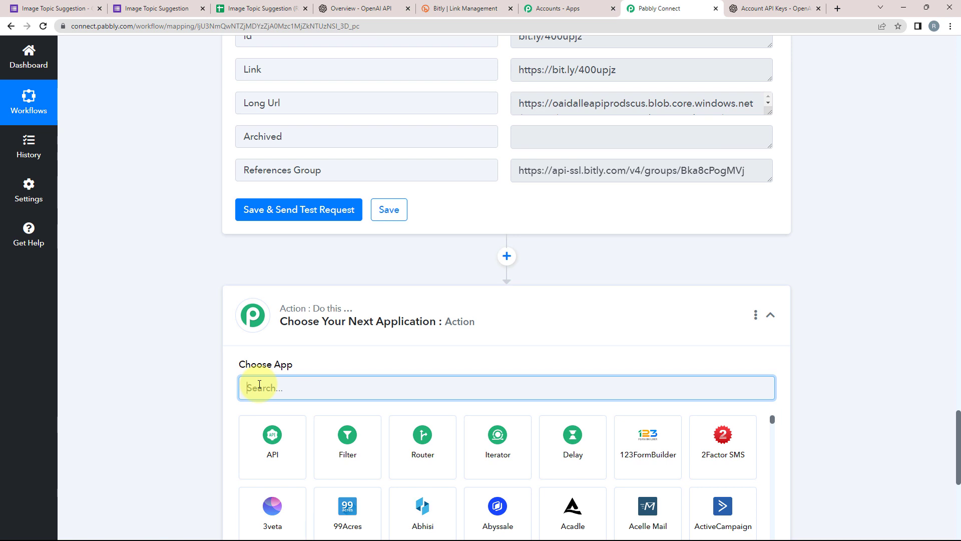
{"action": "type", "text": "google"}
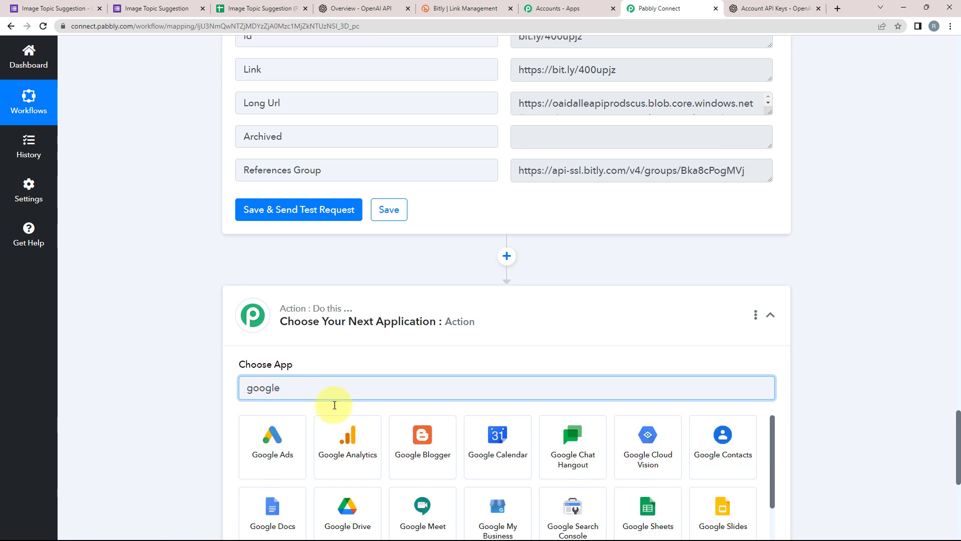
{"action": "scroll", "coordinate": [646, 441], "scroll_direction": "down", "scroll_amount": 2}
{"action": "left_click", "coordinate": [647, 441]}
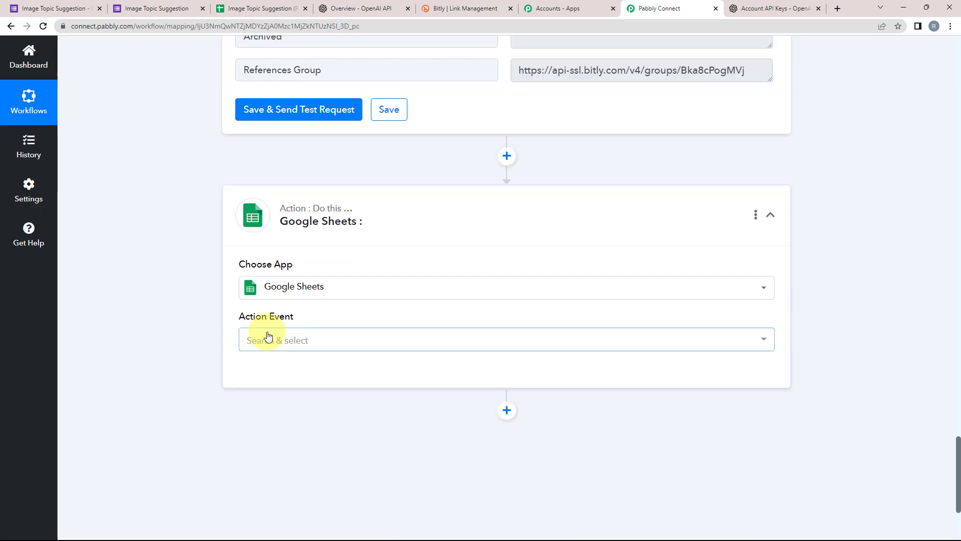
{"action": "left_click", "coordinate": [263, 339]}
{"action": "scroll", "coordinate": [266, 271], "scroll_direction": "down", "scroll_amount": 6}
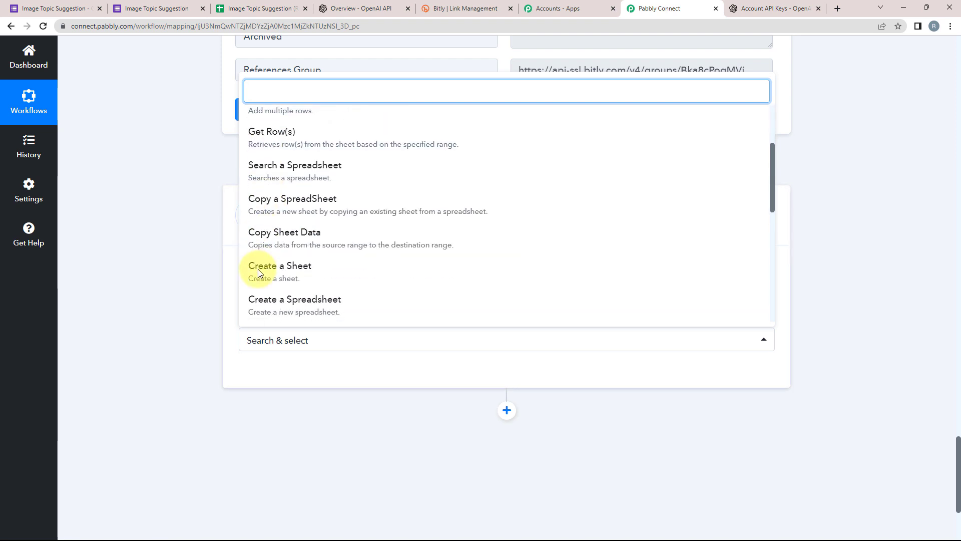
{"action": "left_click", "coordinate": [266, 315]}
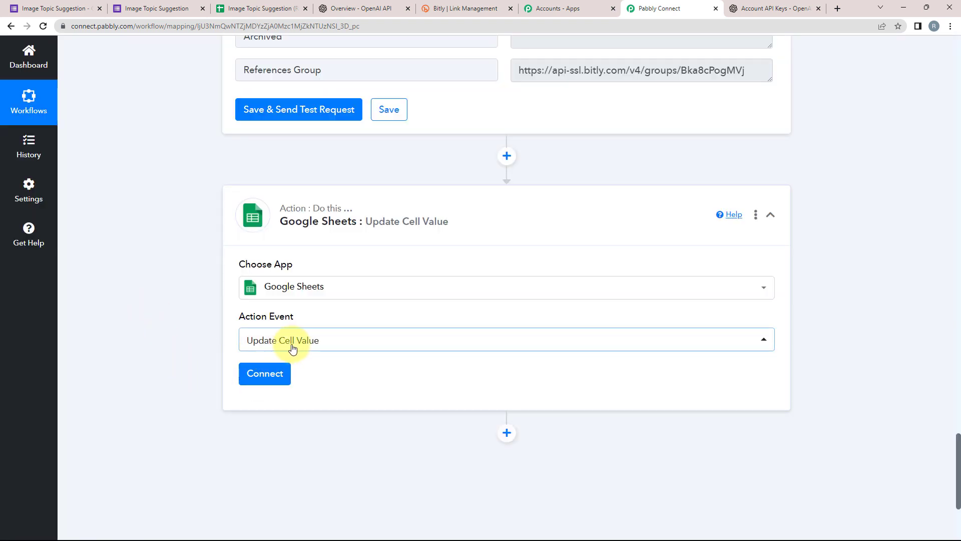
Review the submitted form and responses sheet, then begin connecting a Google Sheets account.
{"action": "left_click", "coordinate": [207, 9]}
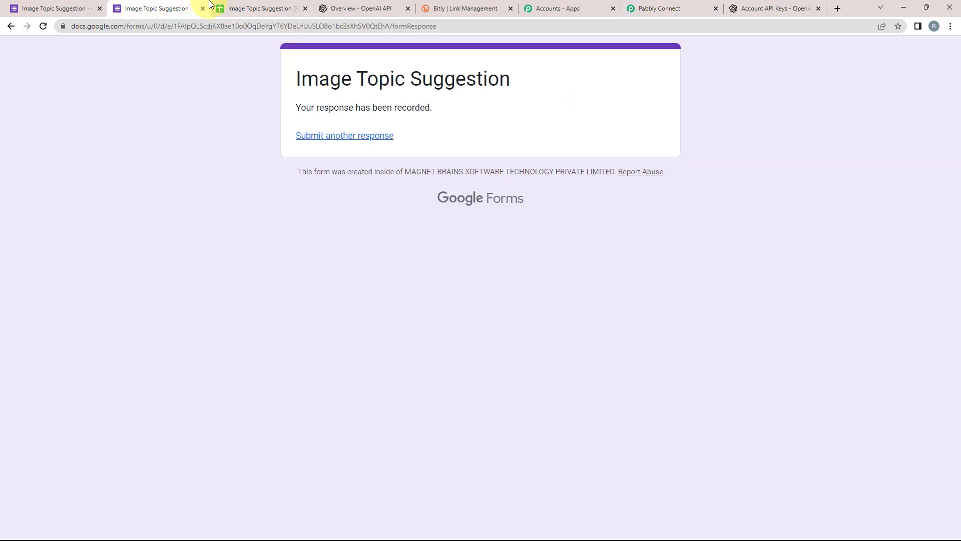
{"action": "left_click", "coordinate": [241, 8]}
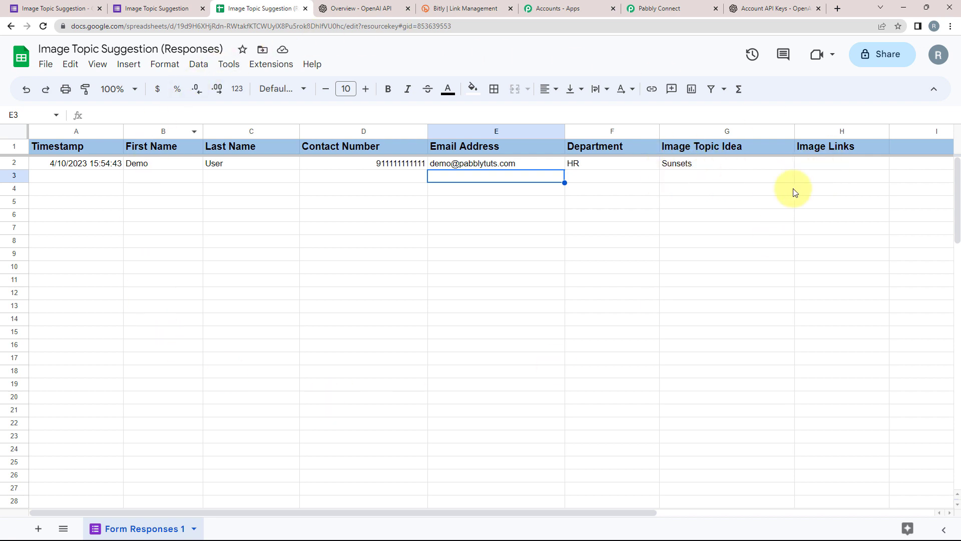
{"action": "left_click", "coordinate": [666, 7]}
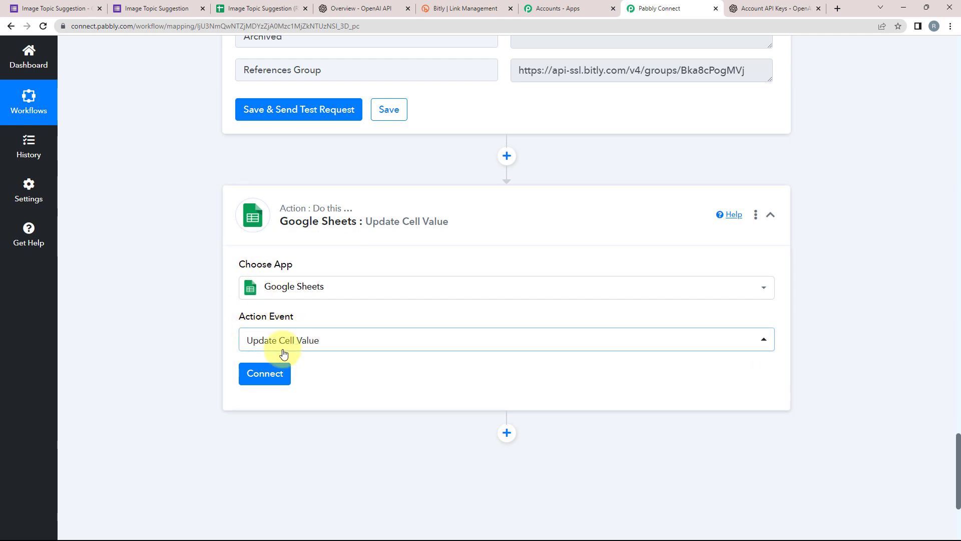
{"action": "left_click", "coordinate": [264, 373]}
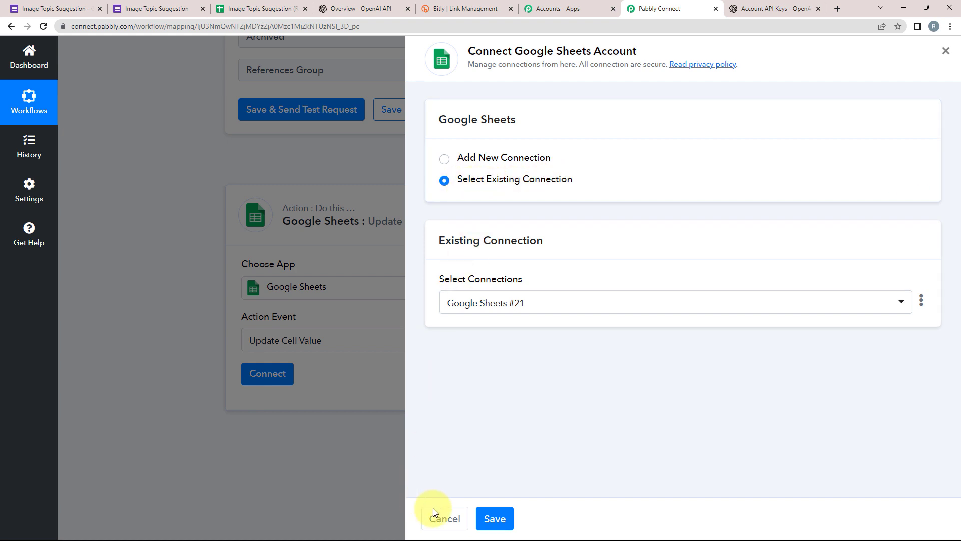
Save with the existing Google Sheets connection and select the Image Topic Suggestion (Responses) spreadsheet.
{"action": "left_click", "coordinate": [493, 519]}
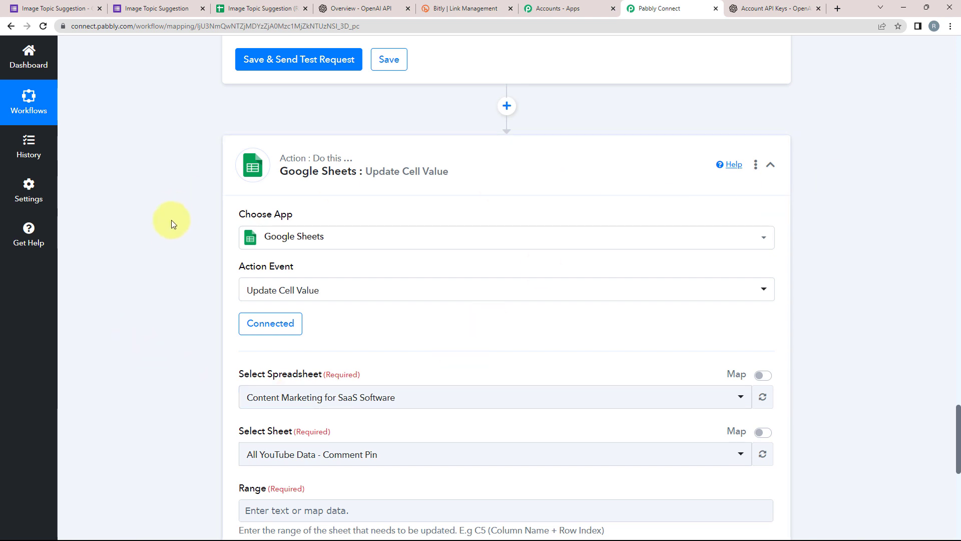
{"action": "scroll", "coordinate": [140, 241], "scroll_direction": "down", "scroll_amount": 2}
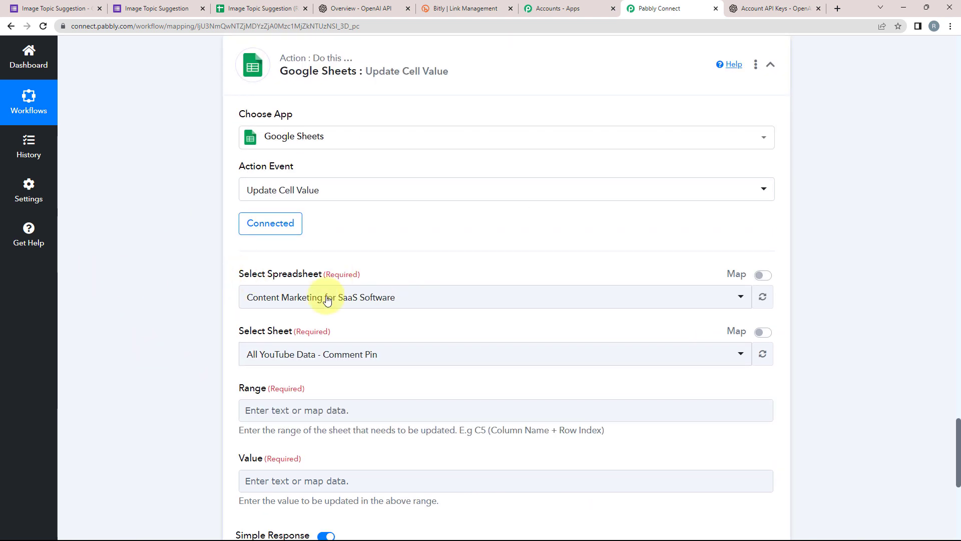
{"action": "left_click", "coordinate": [326, 297]}
{"action": "left_click", "coordinate": [235, 9]}
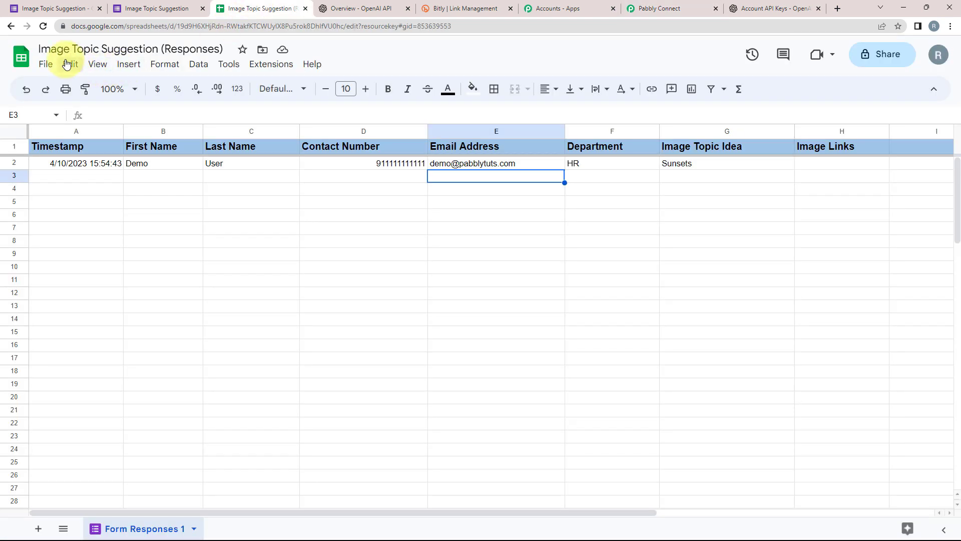
{"action": "left_click", "coordinate": [651, 8]}
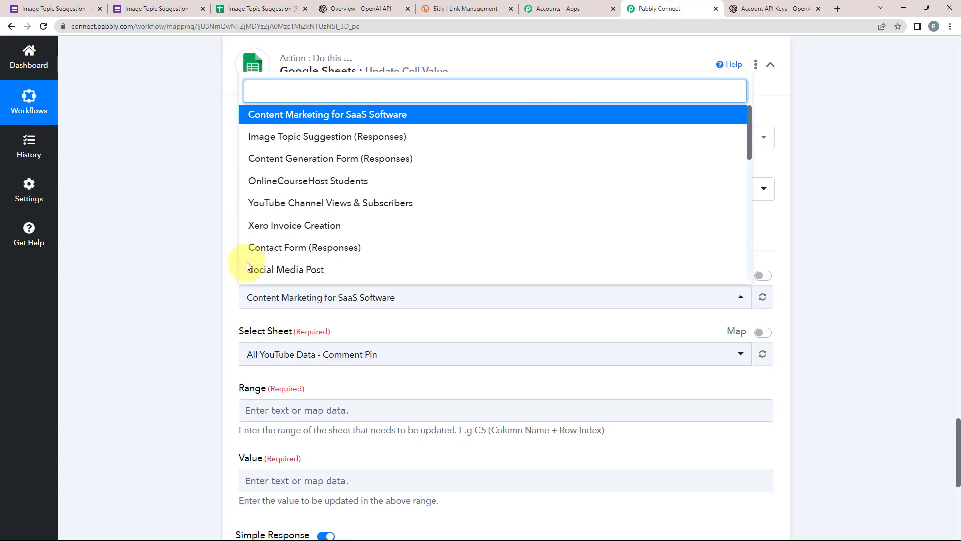
{"action": "left_click", "coordinate": [295, 142]}
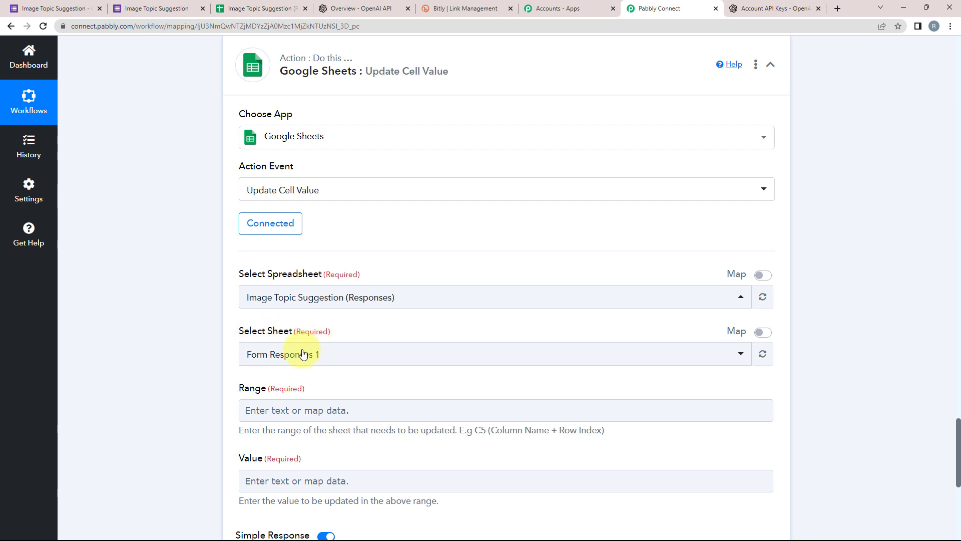
Choose the Form Responses 1 sheet and check its columns in Google Sheets.
{"action": "left_click", "coordinate": [260, 354]}
{"action": "left_click", "coordinate": [254, 409]}
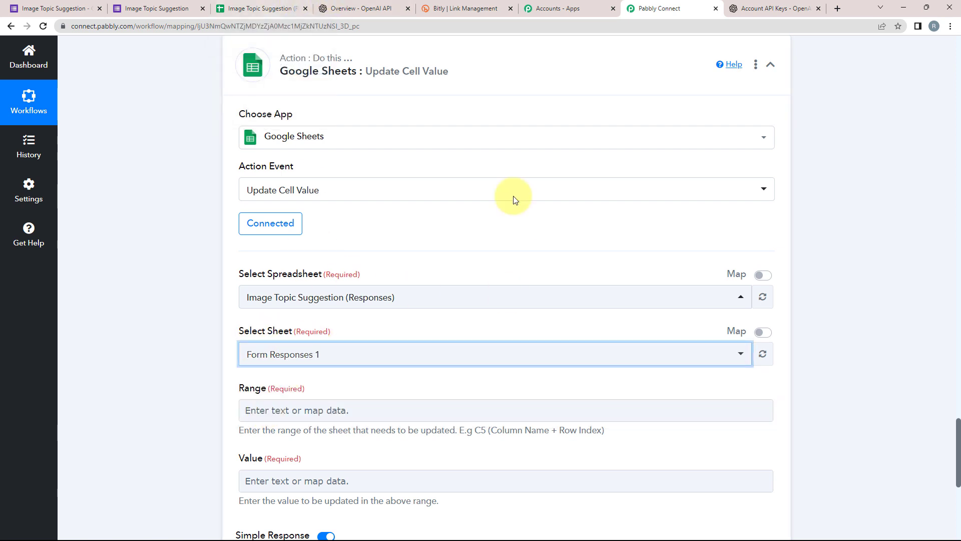
{"action": "left_click", "coordinate": [258, 9]}
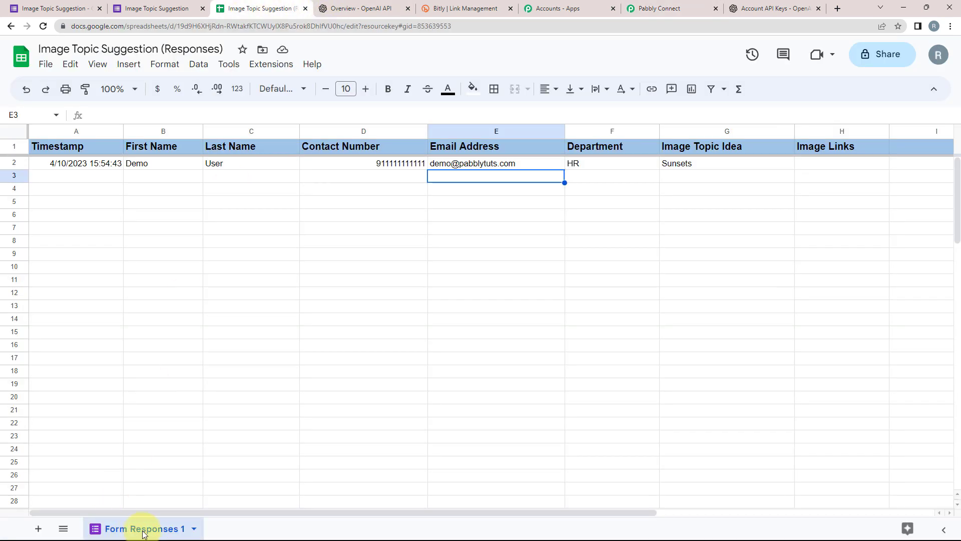
{"action": "left_click", "coordinate": [632, 8]}
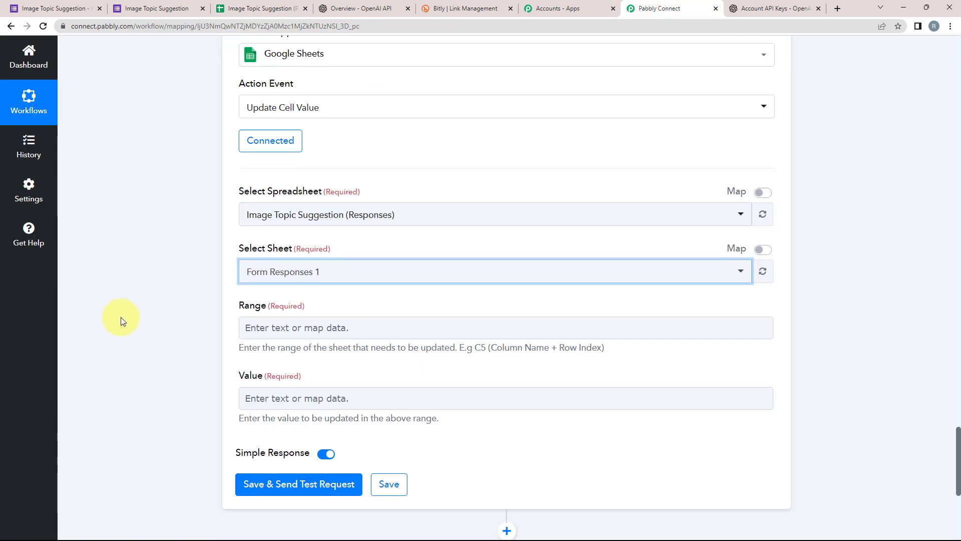
{"action": "scroll", "coordinate": [121, 321], "scroll_direction": "down", "scroll_amount": 1}
{"action": "left_click", "coordinate": [279, 309]}
Set the Range to column H followed by the form trigger's RowIndex.
{"action": "left_click", "coordinate": [126, 320]}
{"action": "scroll", "coordinate": [146, 316], "scroll_direction": "down", "scroll_amount": 1}
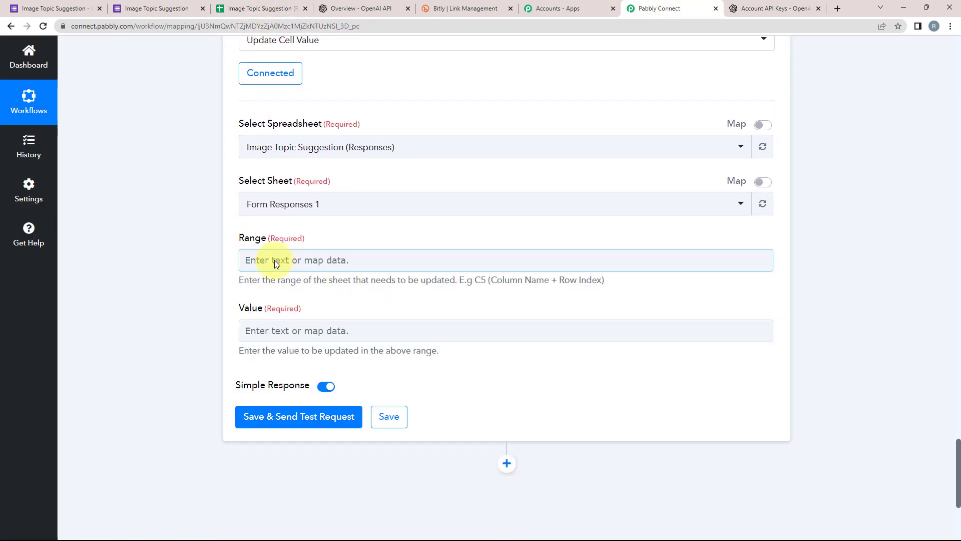
{"action": "left_click", "coordinate": [251, 8]}
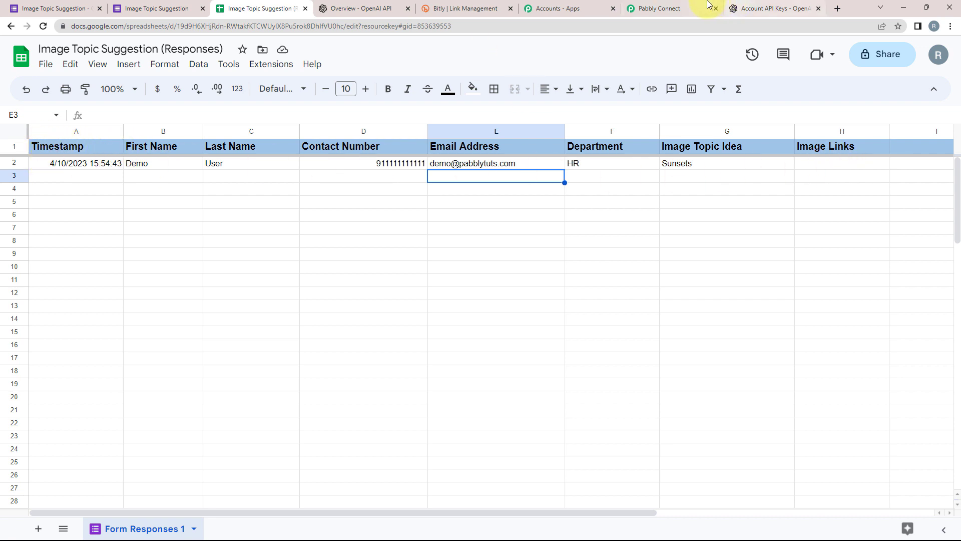
{"action": "left_click", "coordinate": [668, 6]}
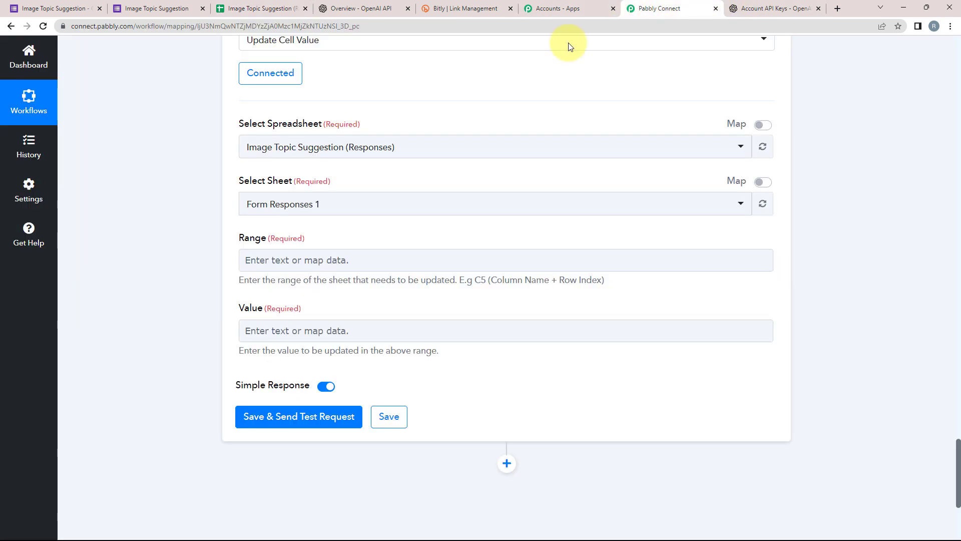
{"action": "left_click", "coordinate": [271, 259]}
{"action": "type", "text": "H"}
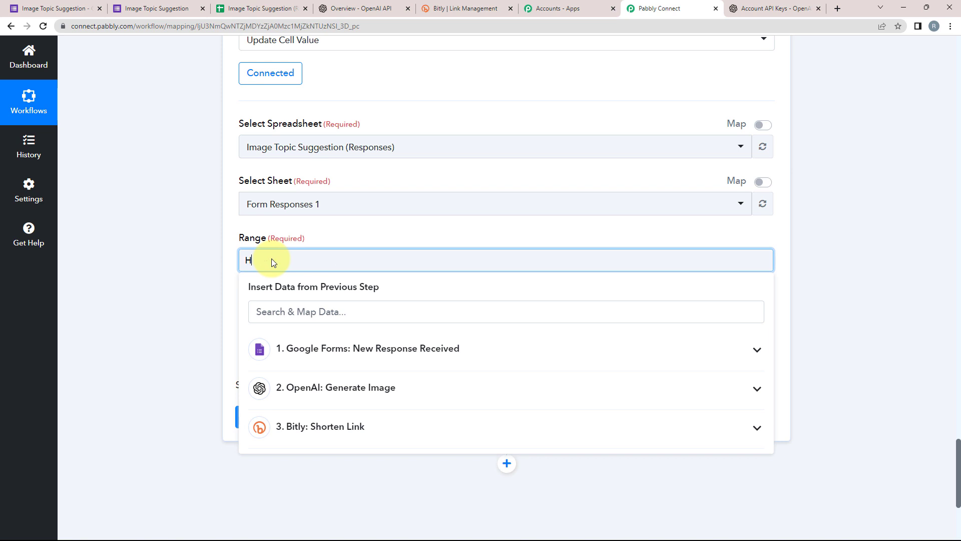
{"action": "left_click", "coordinate": [351, 352]}
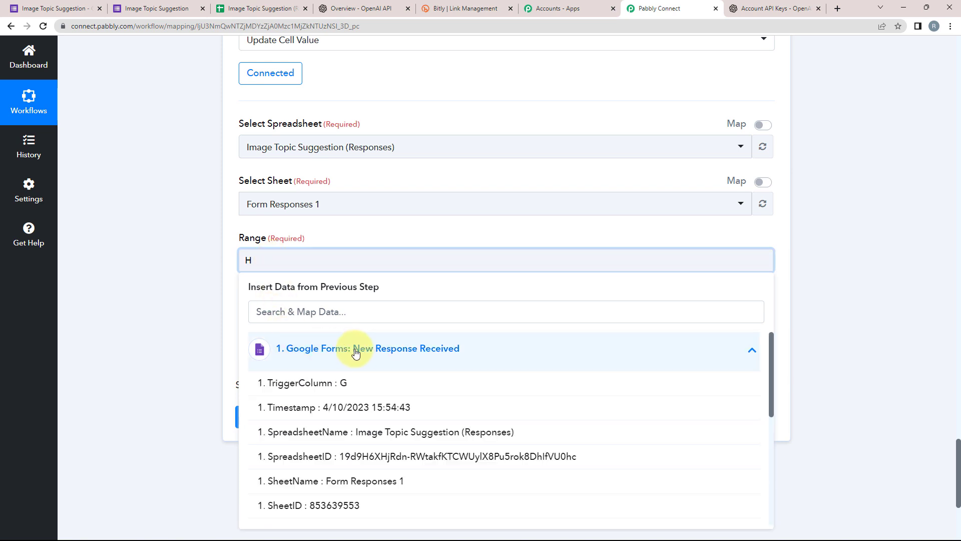
{"action": "scroll", "coordinate": [280, 425], "scroll_direction": "down", "scroll_amount": 2}
{"action": "left_click", "coordinate": [279, 436]}
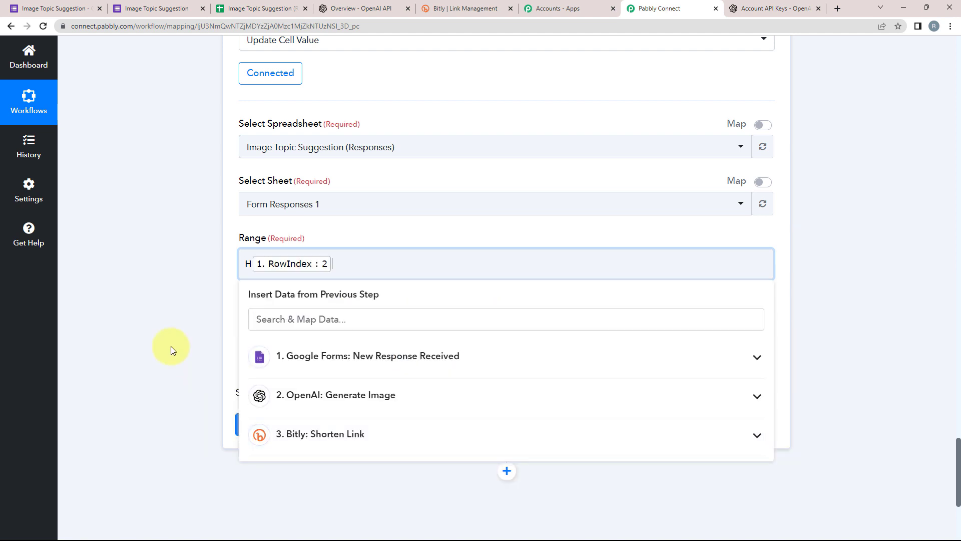
{"action": "left_click", "coordinate": [151, 335]}
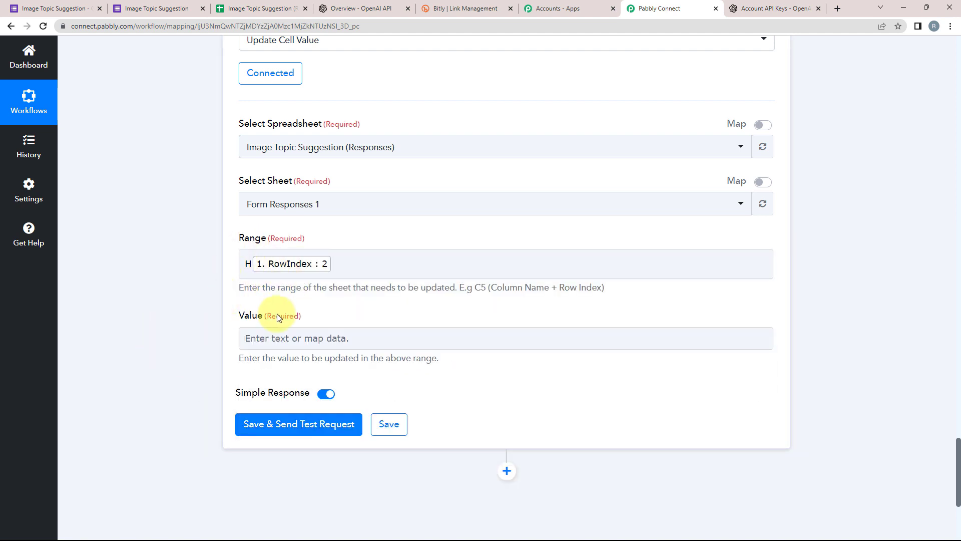
Map the Value to the Link output of the Bitly: Shorten Link step.
{"action": "scroll", "coordinate": [244, 337], "scroll_direction": "down", "scroll_amount": 2}
{"action": "left_click_drag", "start_coordinate": [240, 216], "coordinate": [298, 216]}
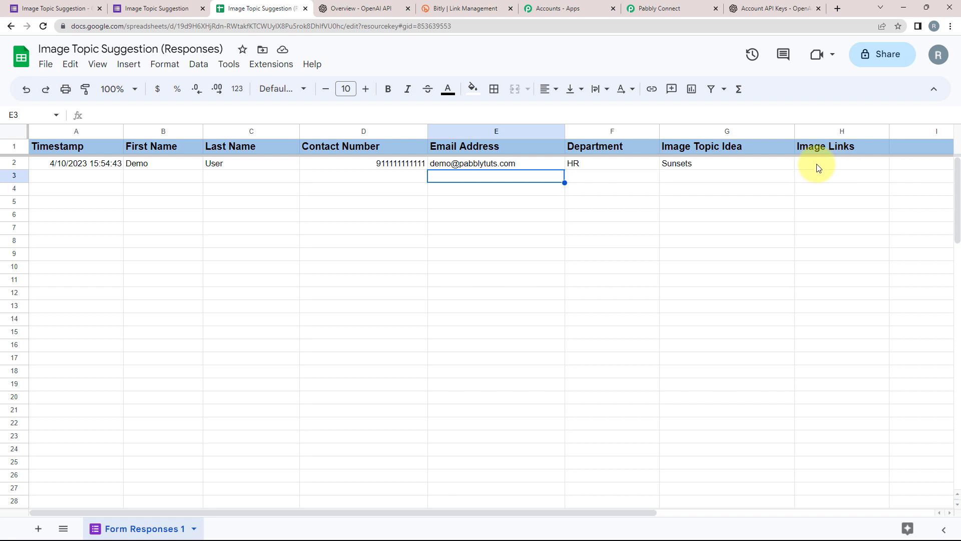
{"action": "left_click", "coordinate": [665, 9]}
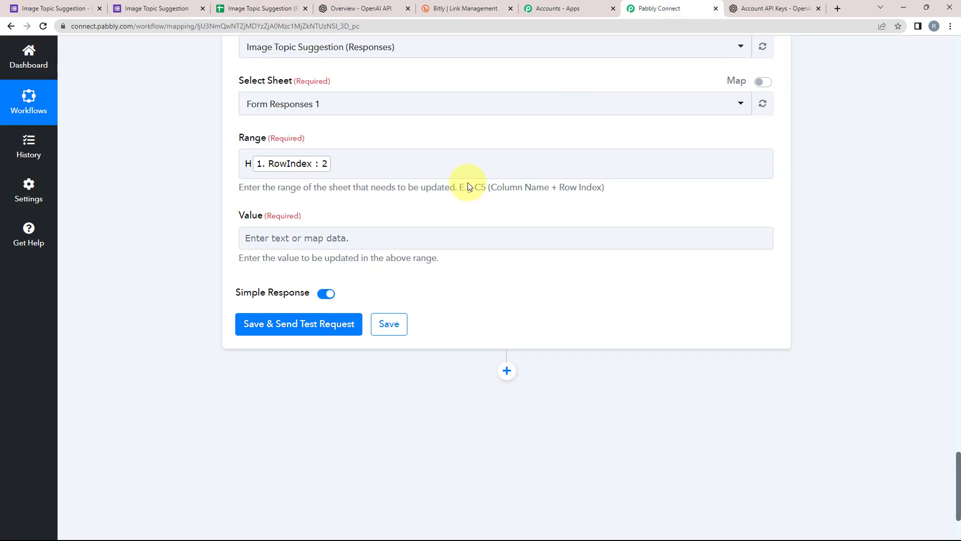
{"action": "left_click", "coordinate": [278, 240]}
{"action": "left_click", "coordinate": [97, 284]}
{"action": "left_click", "coordinate": [287, 242]}
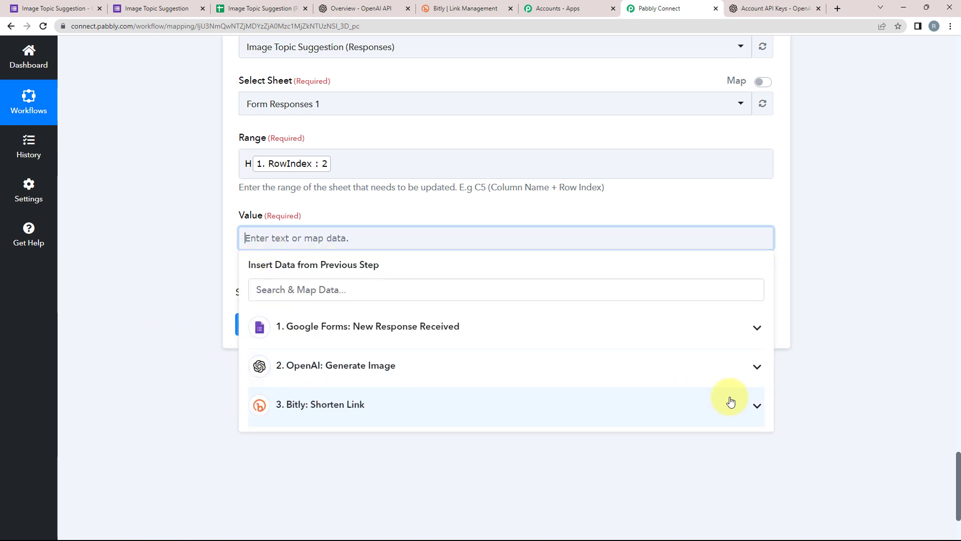
{"action": "left_click", "coordinate": [755, 405]}
{"action": "left_click", "coordinate": [260, 487]}
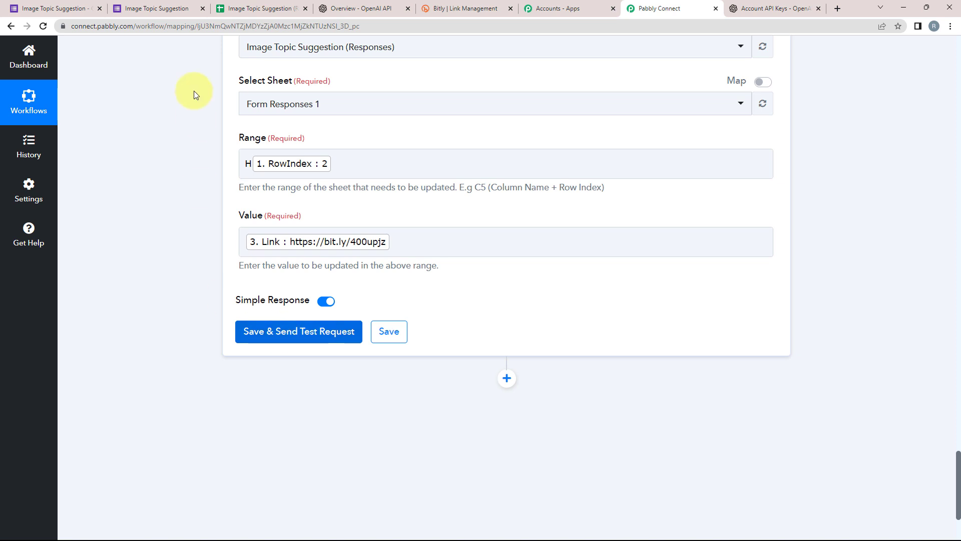
Review the responses sheet and the Image Topic Suggestion form questions.
{"action": "left_click", "coordinate": [235, 9]}
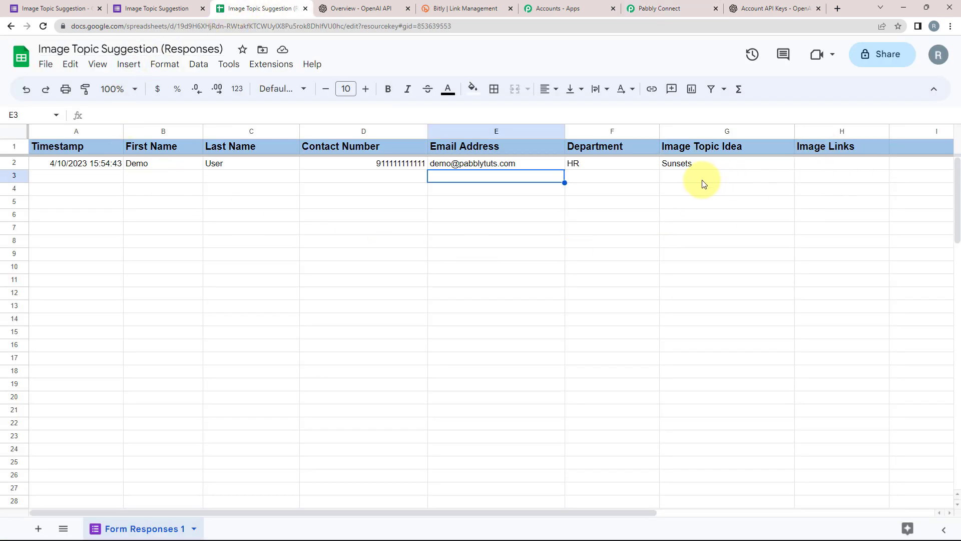
{"action": "left_click", "coordinate": [661, 8]}
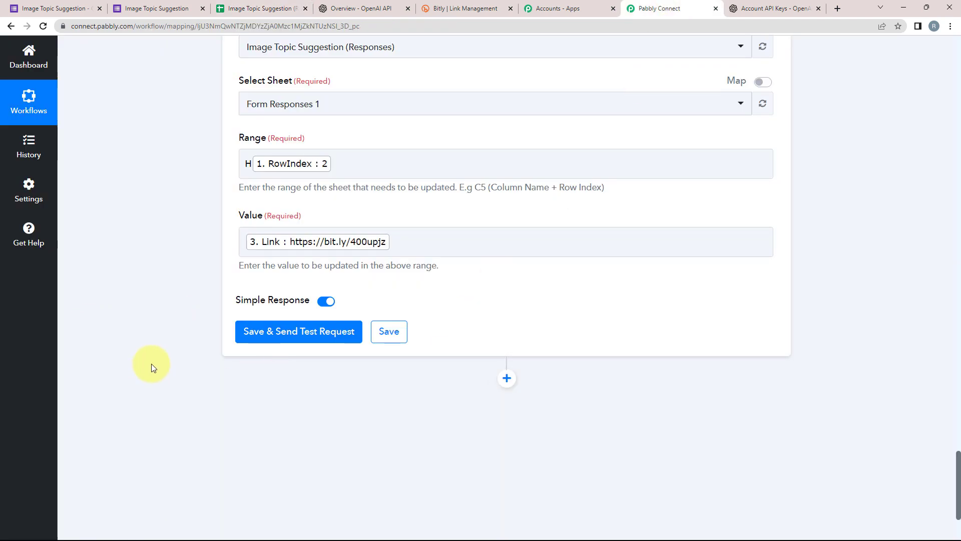
{"action": "left_click", "coordinate": [56, 8]}
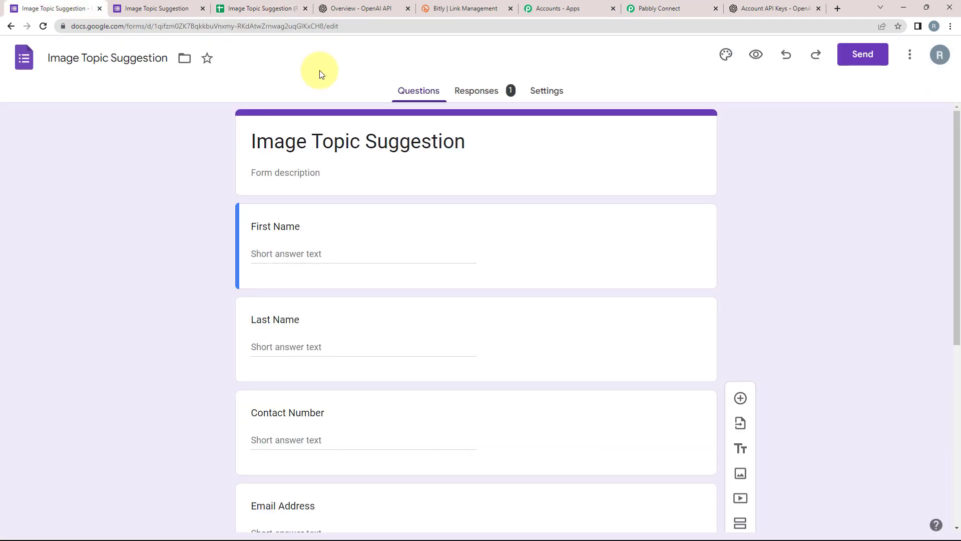
{"action": "scroll", "coordinate": [281, 456], "scroll_direction": "down", "scroll_amount": 3}
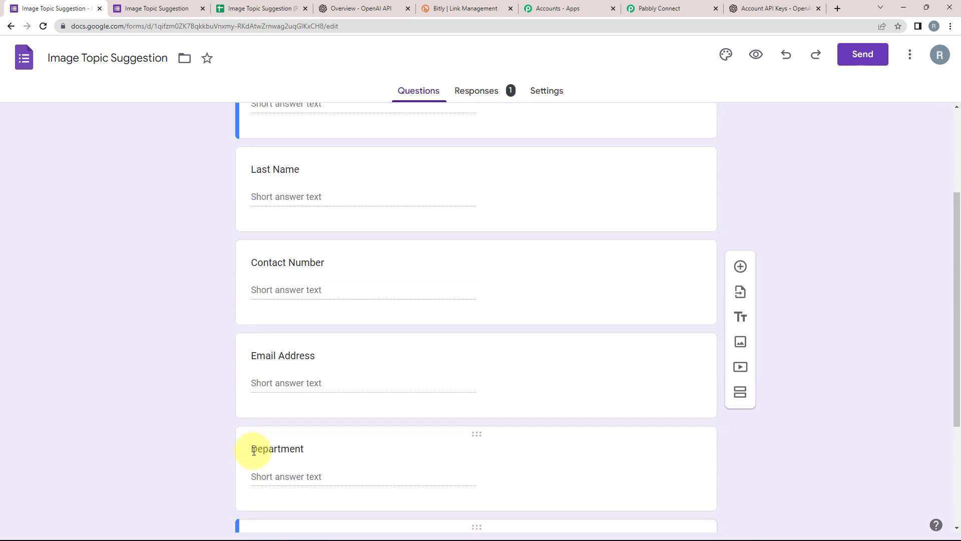
{"action": "left_click", "coordinate": [246, 9]}
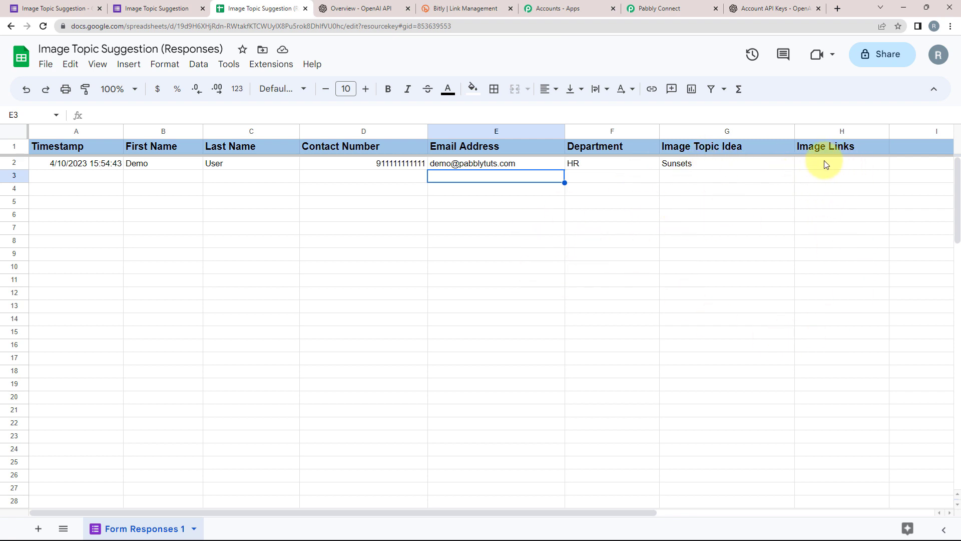
Save and send the test request, then check cell H2 of the responses sheet.
{"action": "left_click", "coordinate": [665, 9]}
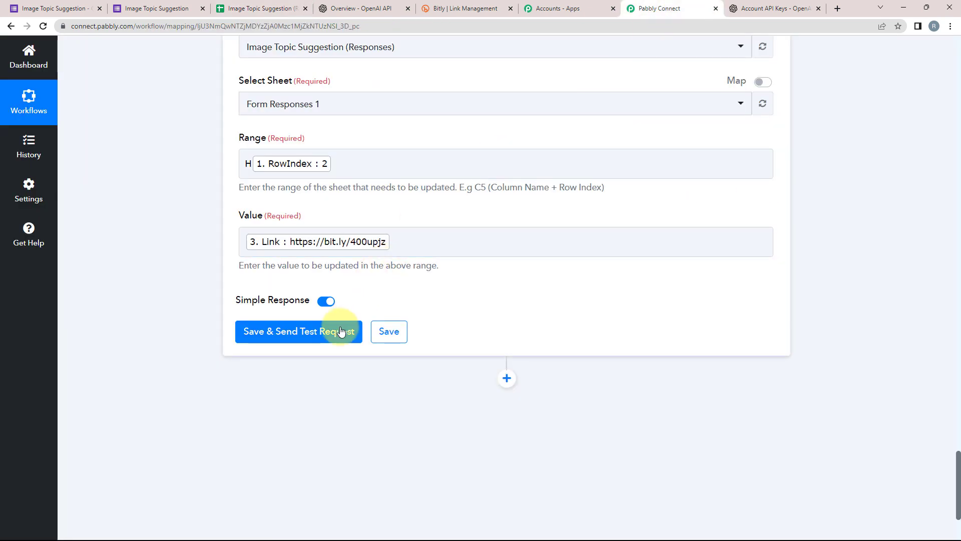
{"action": "left_click", "coordinate": [332, 328]}
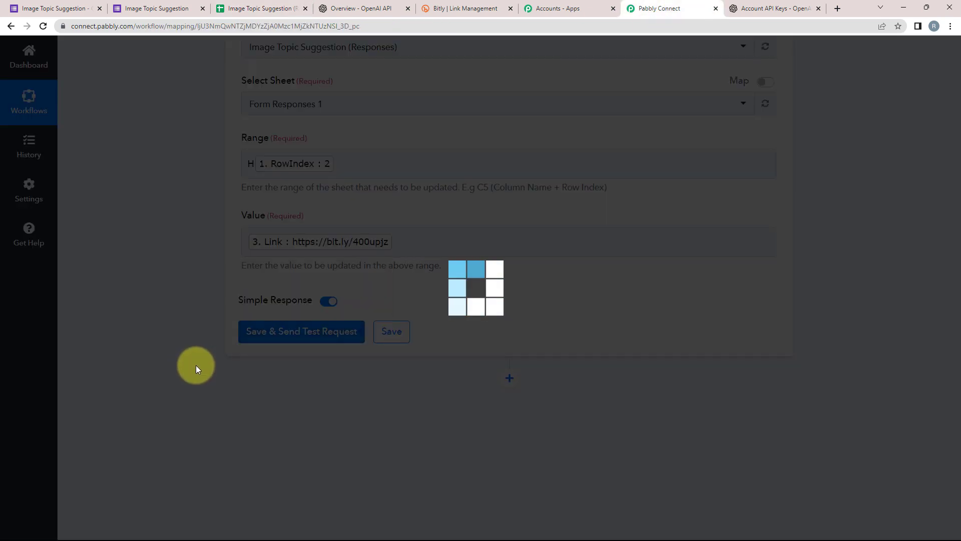
{"action": "scroll", "coordinate": [196, 365], "scroll_direction": "down", "scroll_amount": 2}
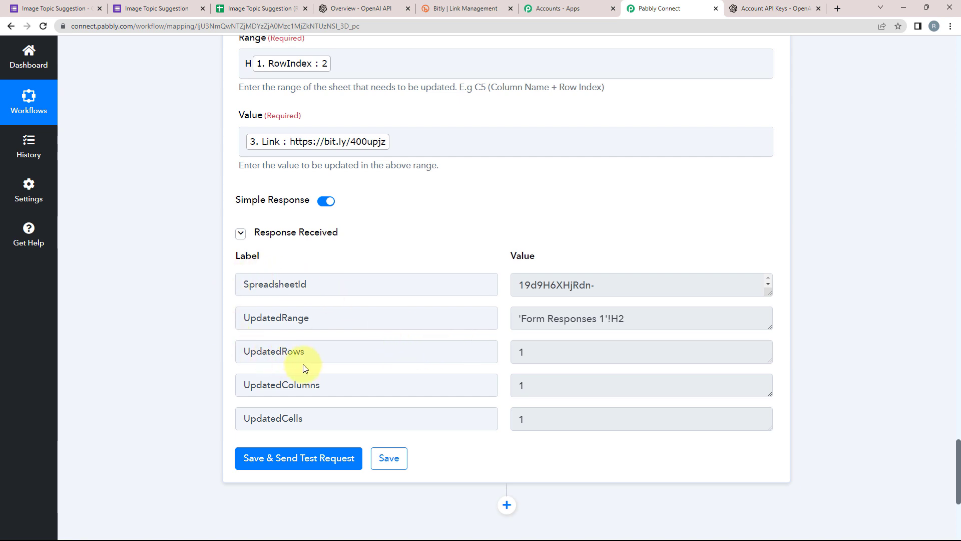
{"action": "left_click", "coordinate": [241, 9]}
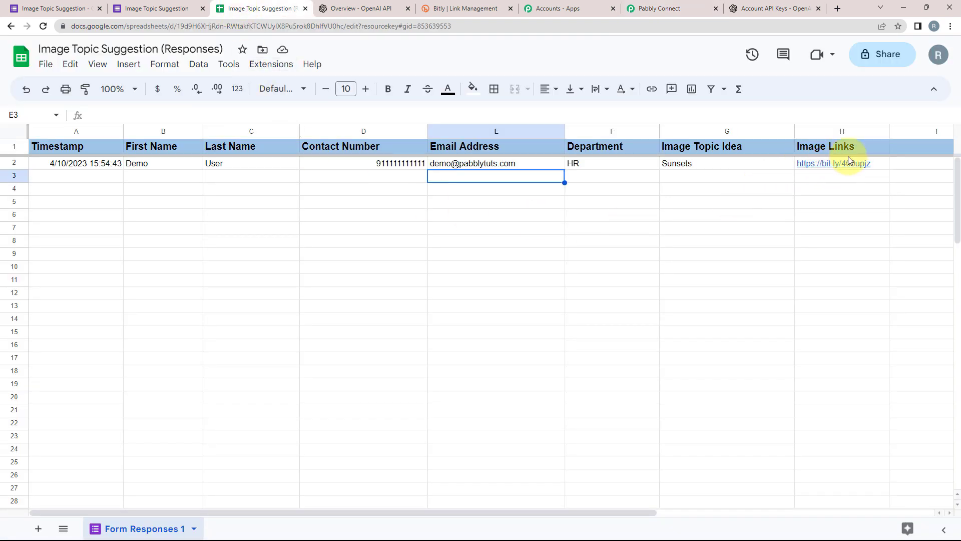
Copy the short link from cell H2 and open it in a new tab to view the generated image.
{"action": "left_click", "coordinate": [876, 163]}
{"action": "left_click", "coordinate": [899, 180]}
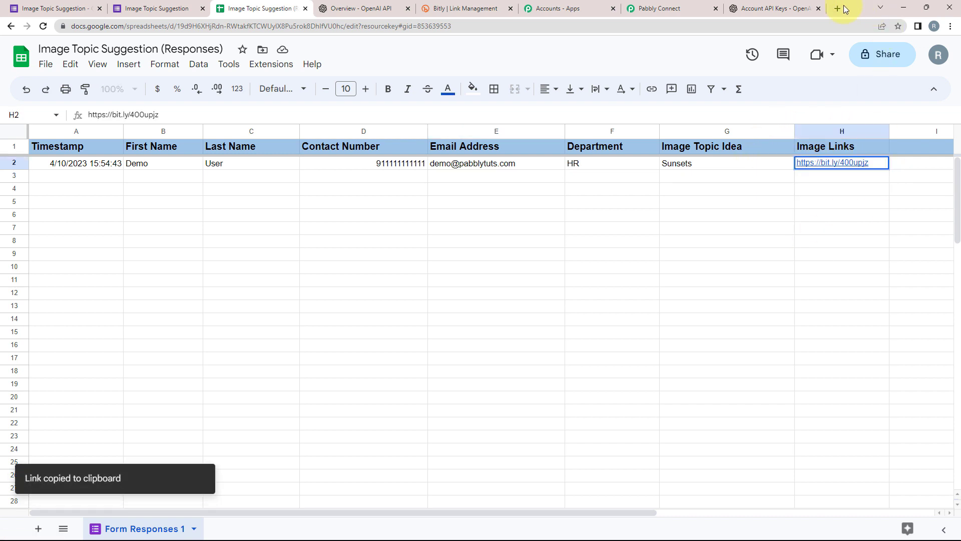
{"action": "left_click", "coordinate": [844, 8]}
{"action": "left_click", "coordinate": [435, 239]}
{"action": "right_click", "coordinate": [437, 240]}
{"action": "left_click", "coordinate": [456, 308]}
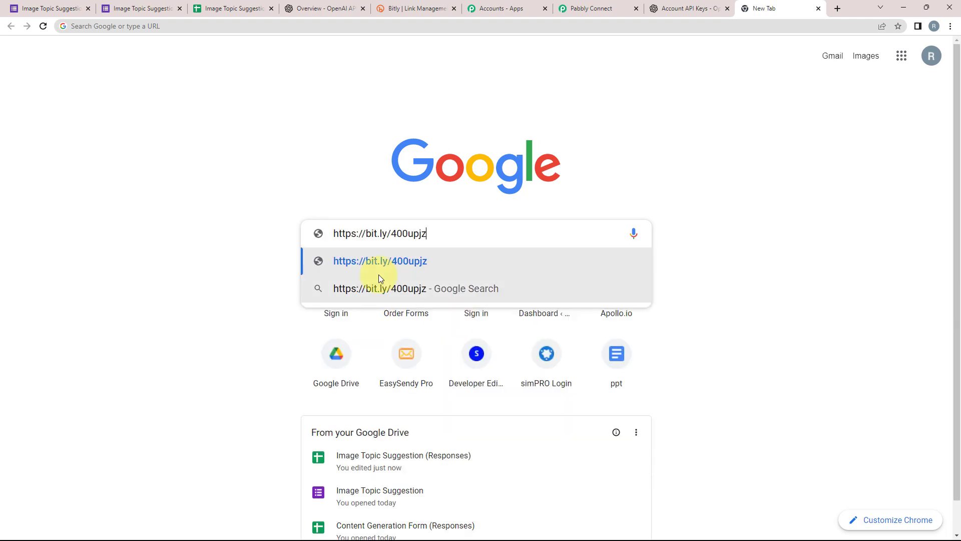
{"action": "left_click", "coordinate": [378, 273]}
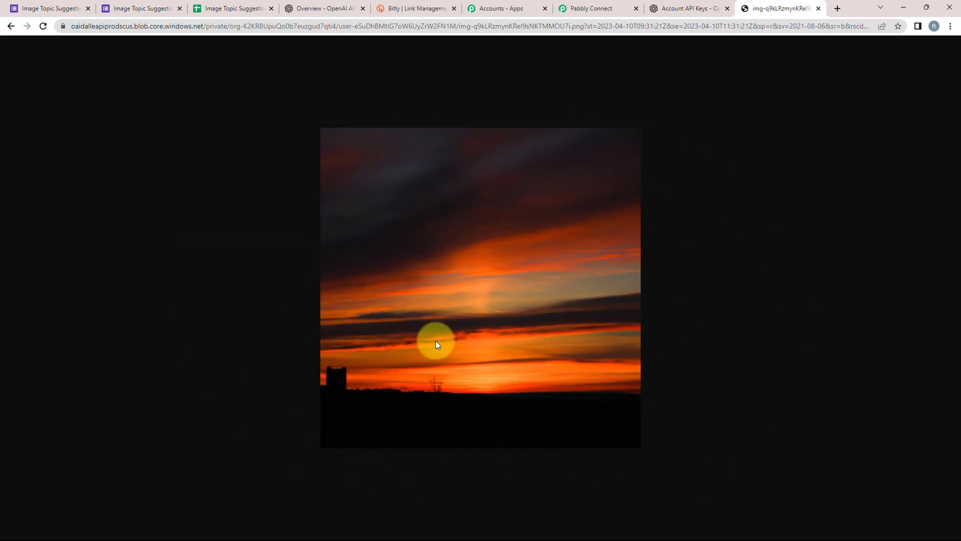
{"action": "left_click", "coordinate": [575, 6]}
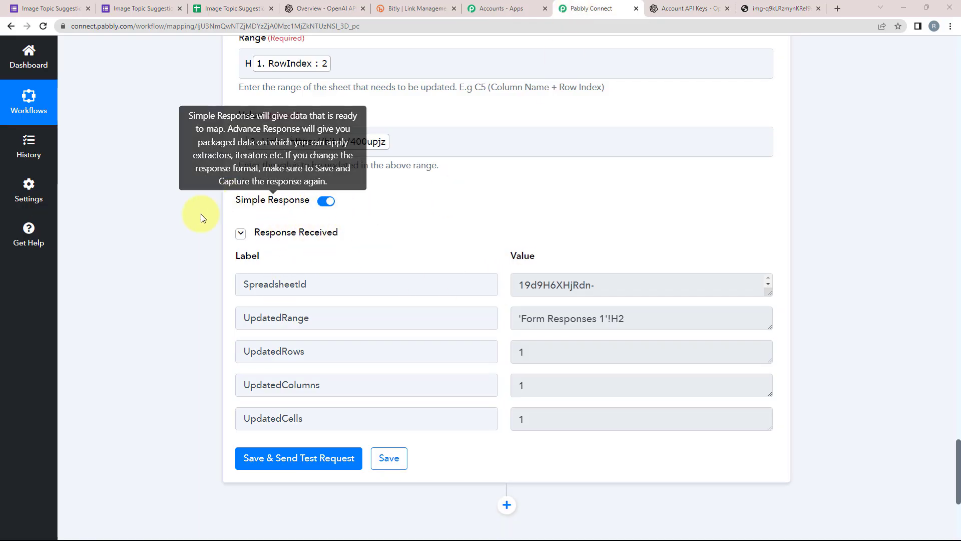
Turn on Pabbly Connect Webhooks' Send On Event from the spreadsheet's Extensions menu.
{"action": "left_click", "coordinate": [228, 7]}
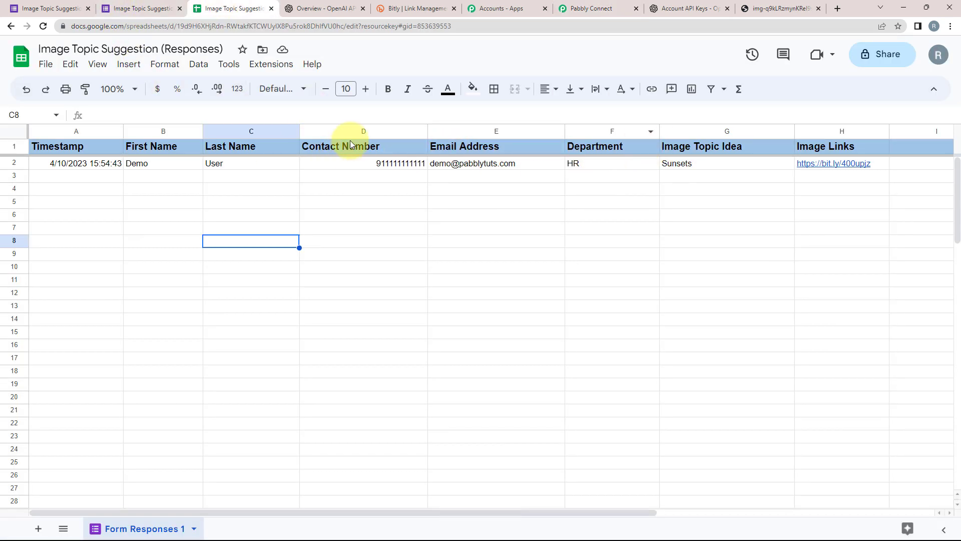
{"action": "left_click", "coordinate": [266, 65]}
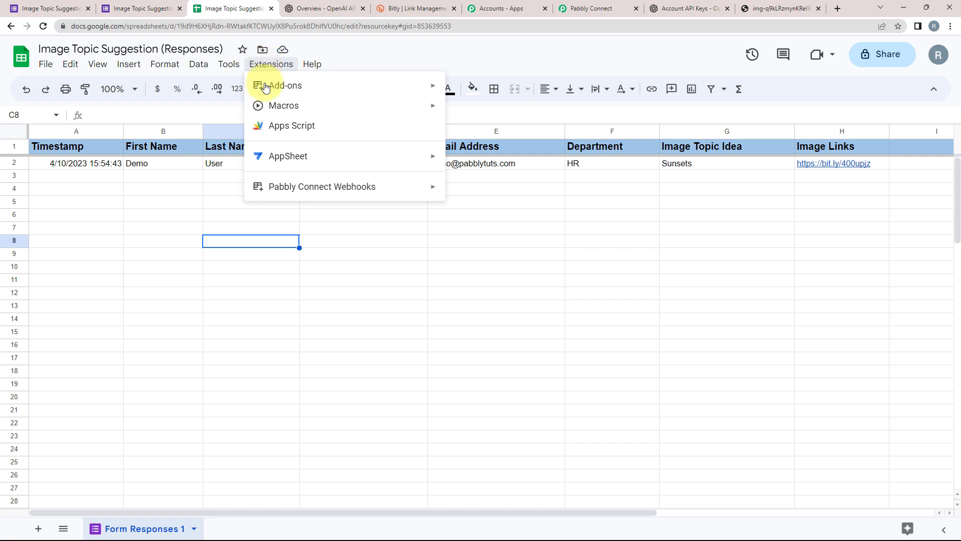
{"action": "mouse_move", "coordinate": [280, 187]}
{"action": "left_click", "coordinate": [466, 210]}
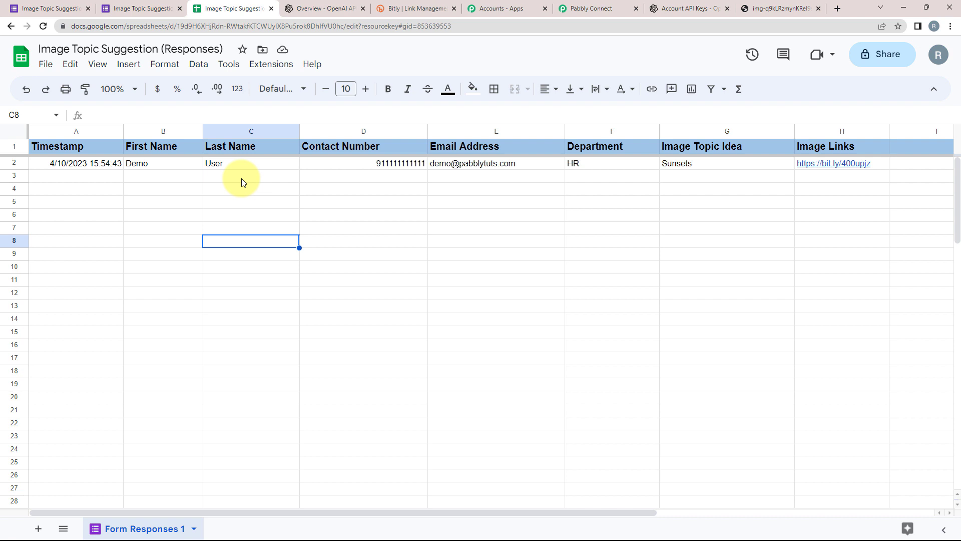
{"action": "left_click", "coordinate": [268, 62]}
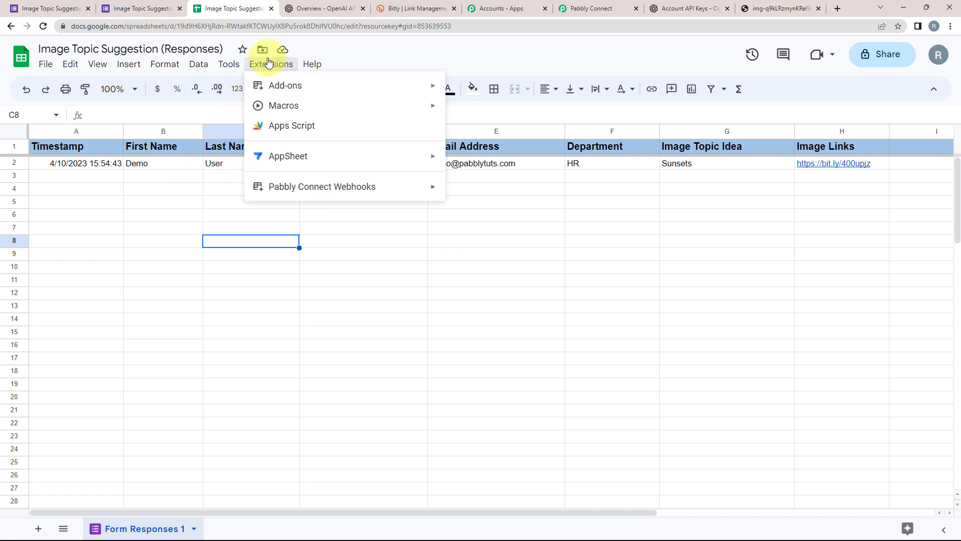
{"action": "left_click", "coordinate": [381, 55]}
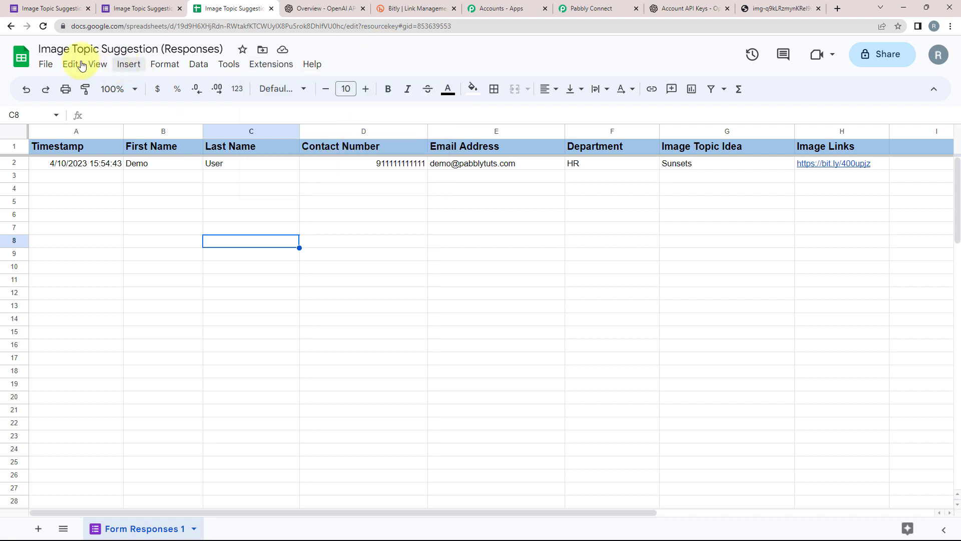
{"action": "left_click", "coordinate": [135, 5]}
Start another form response and enter the first name, last name and contact number.
{"action": "left_click", "coordinate": [321, 136]}
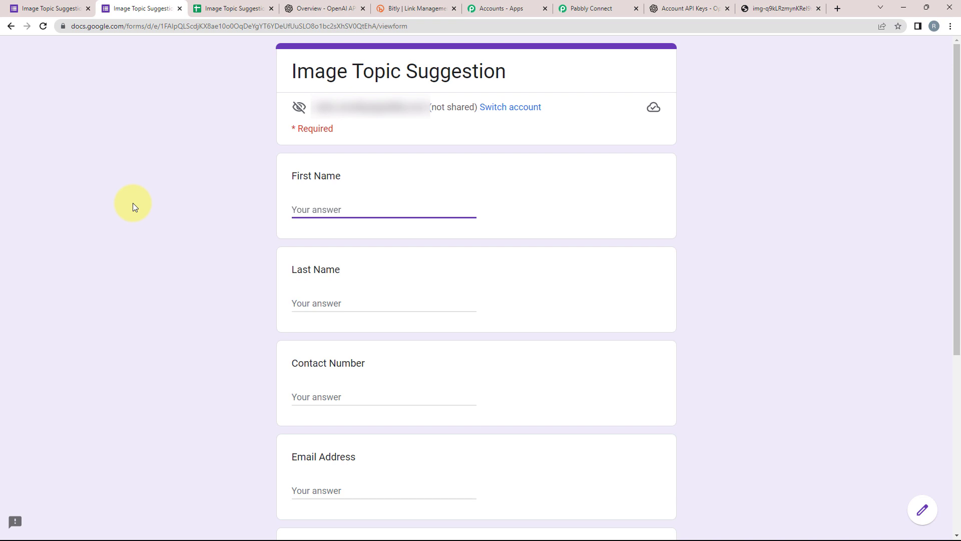
{"action": "type", "text": "Test"}
{"action": "key", "text": "Tab"}
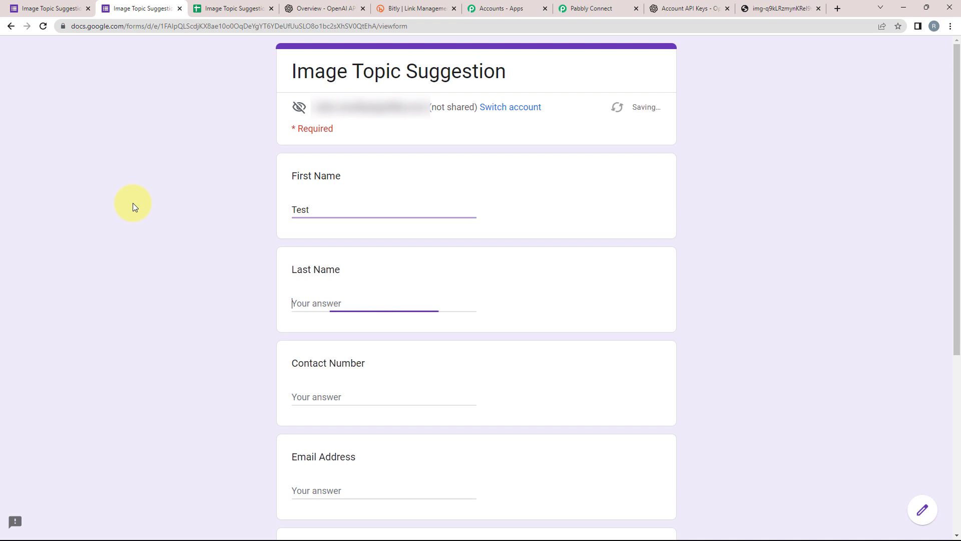
{"action": "type", "text": "De"}
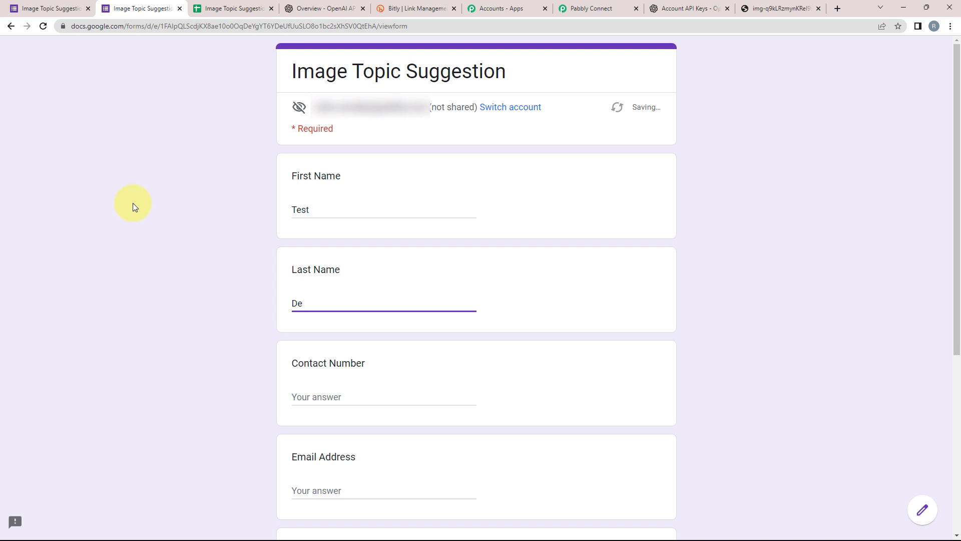
{"action": "type", "text": "mo"}
{"action": "key", "text": "Tab"}
{"action": "key", "text": "Tab"}
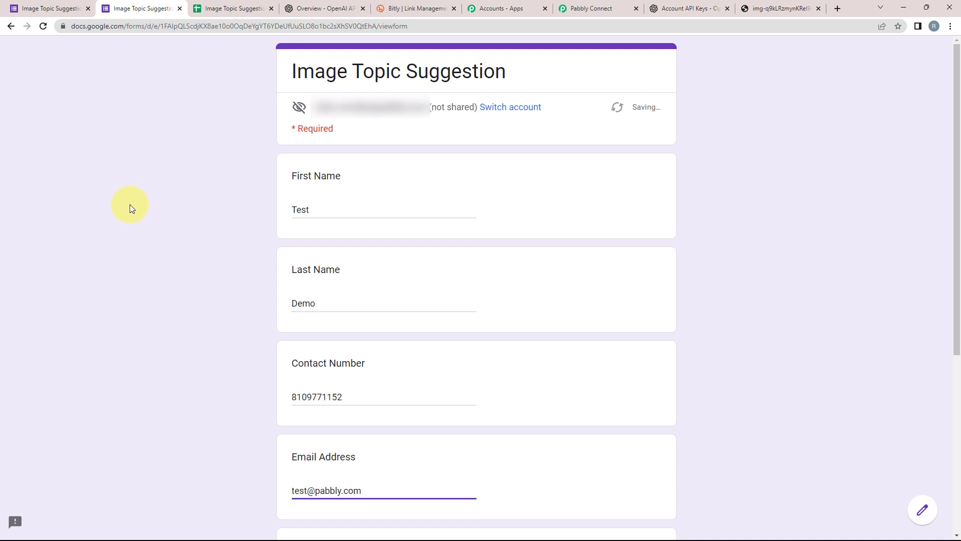
Answer Department as Finance and image topic Trees, then submit the response.
{"action": "scroll", "coordinate": [135, 226], "scroll_direction": "down", "scroll_amount": 4}
{"action": "left_click", "coordinate": [339, 385]}
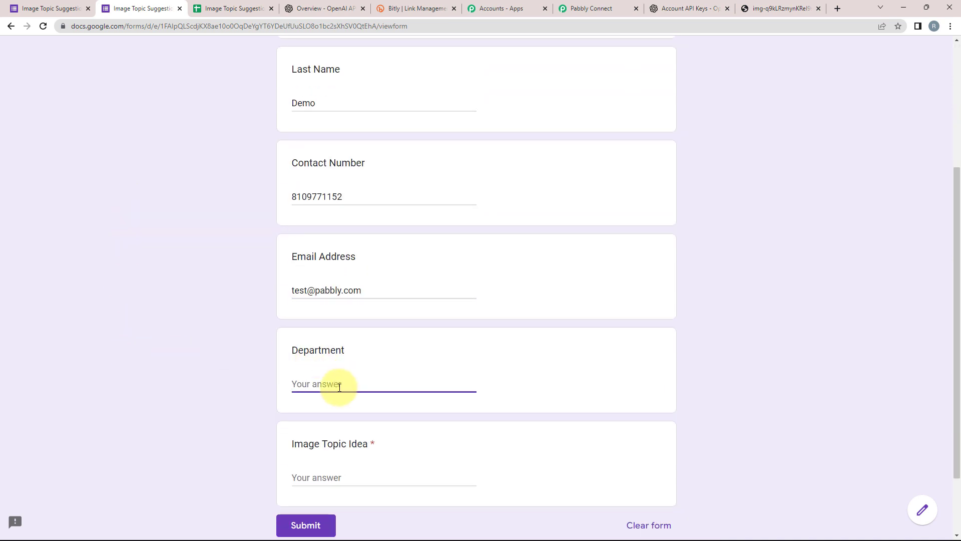
{"action": "type", "text": "Finance"}
{"action": "key", "text": "Tab"}
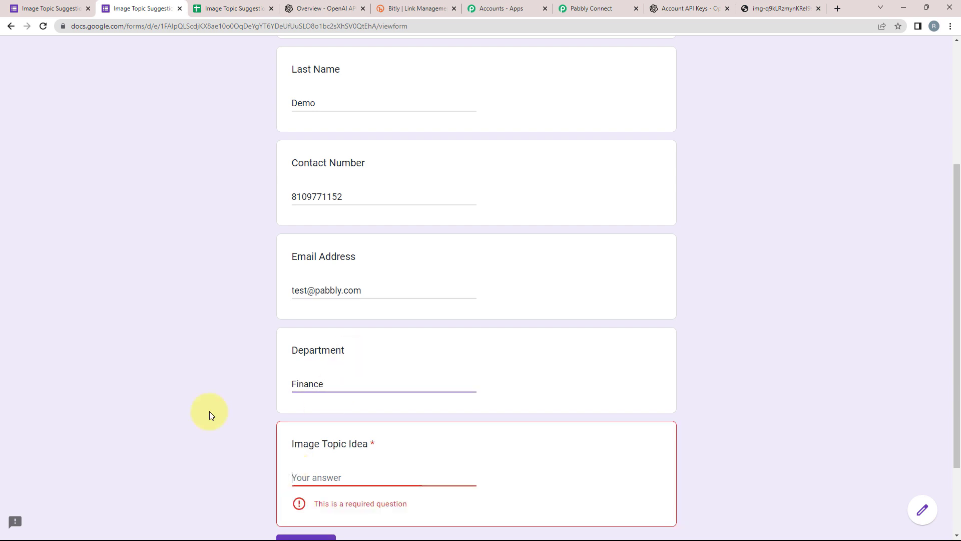
{"action": "type", "text": "Trees"}
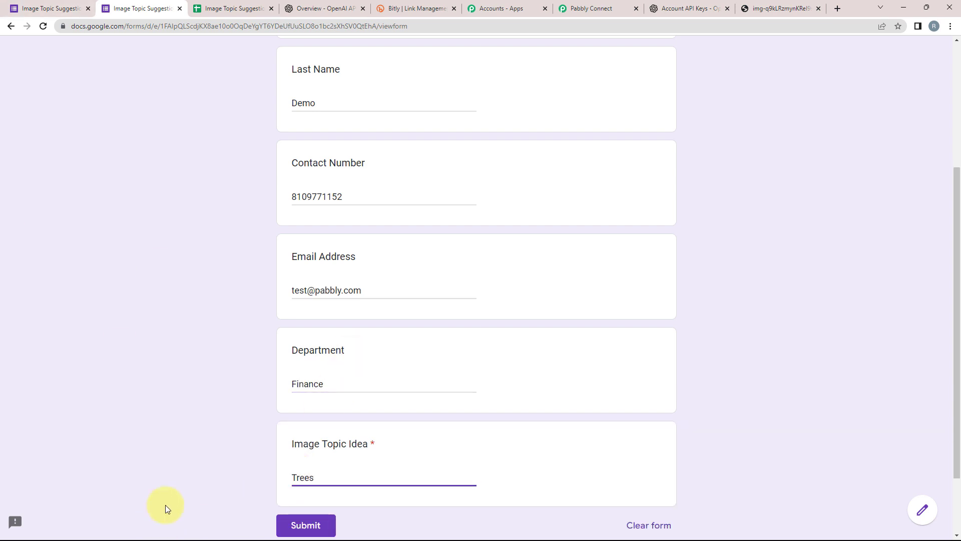
{"action": "scroll", "coordinate": [166, 505], "scroll_direction": "down", "scroll_amount": 1}
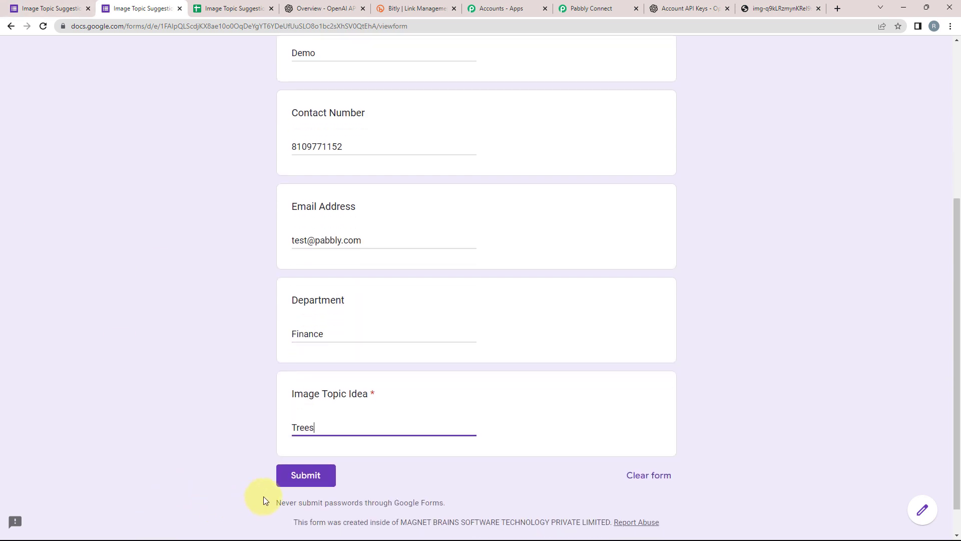
{"action": "left_click", "coordinate": [305, 506]}
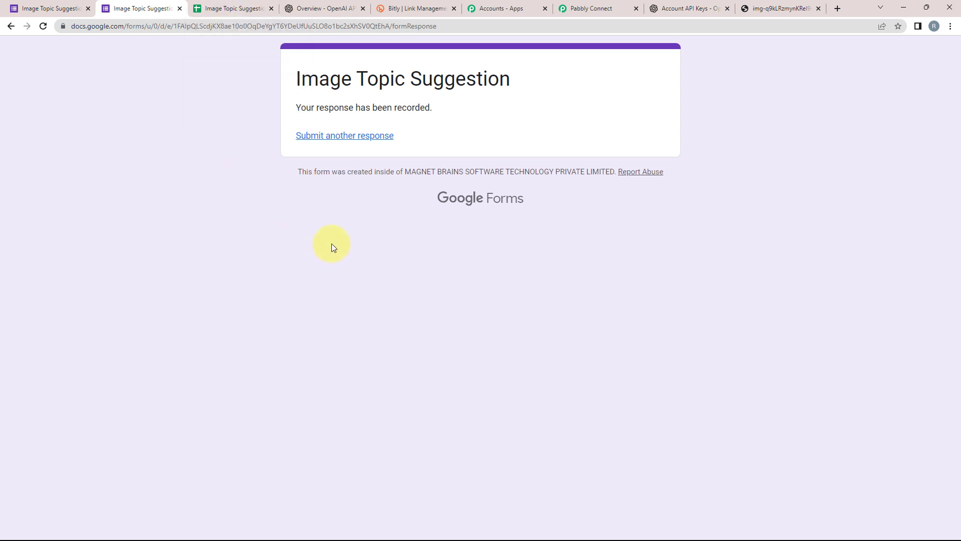
{"action": "left_click", "coordinate": [212, 9]}
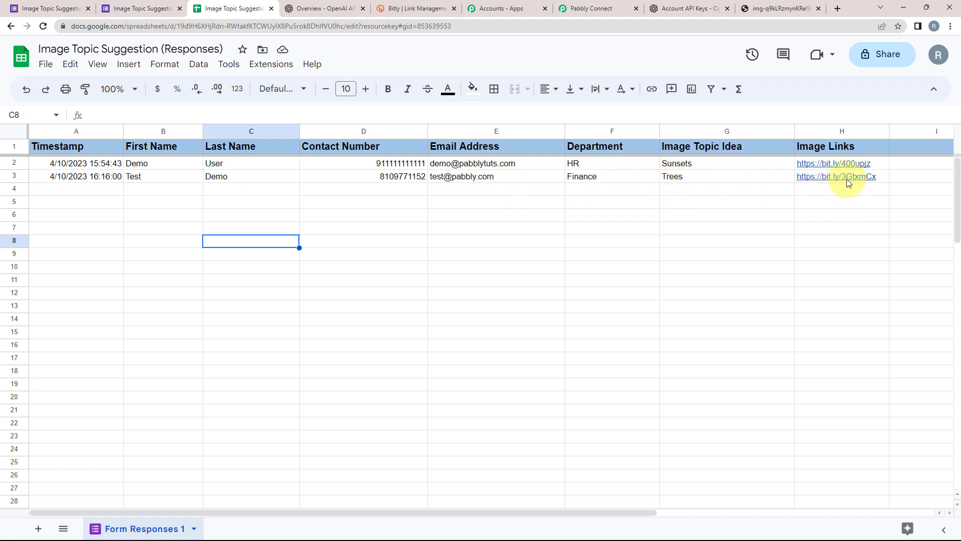
Copy H3's new short link and open it in a new tab to view the tree image.
{"action": "mouse_move", "coordinate": [831, 179]}
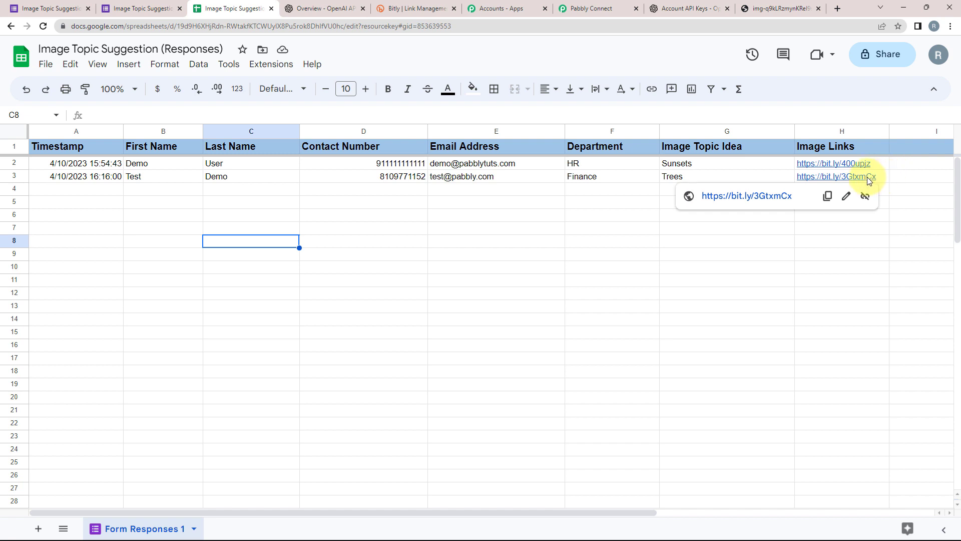
{"action": "left_click", "coordinate": [827, 195]}
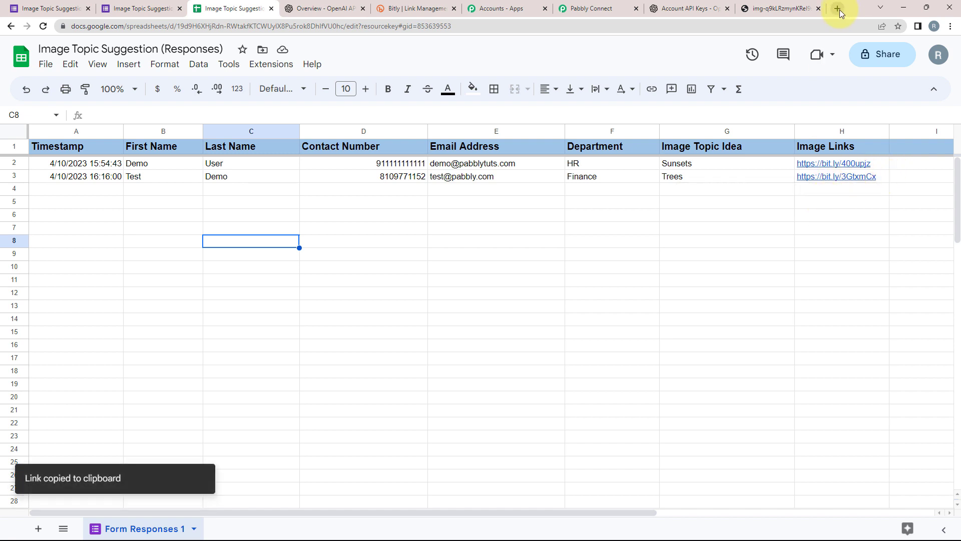
{"action": "left_click", "coordinate": [839, 9]}
{"action": "right_click", "coordinate": [393, 245]}
{"action": "left_click", "coordinate": [418, 326]}
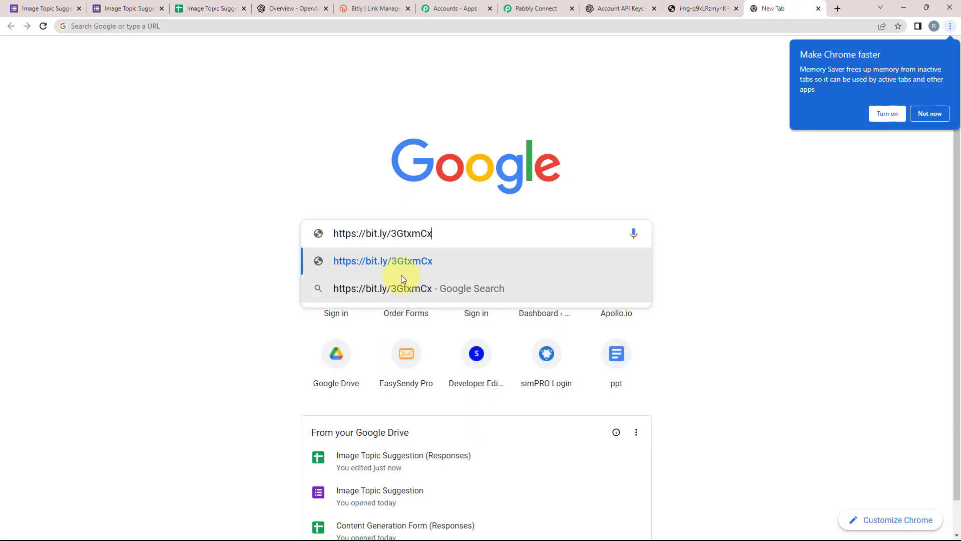
{"action": "key", "text": "Return"}
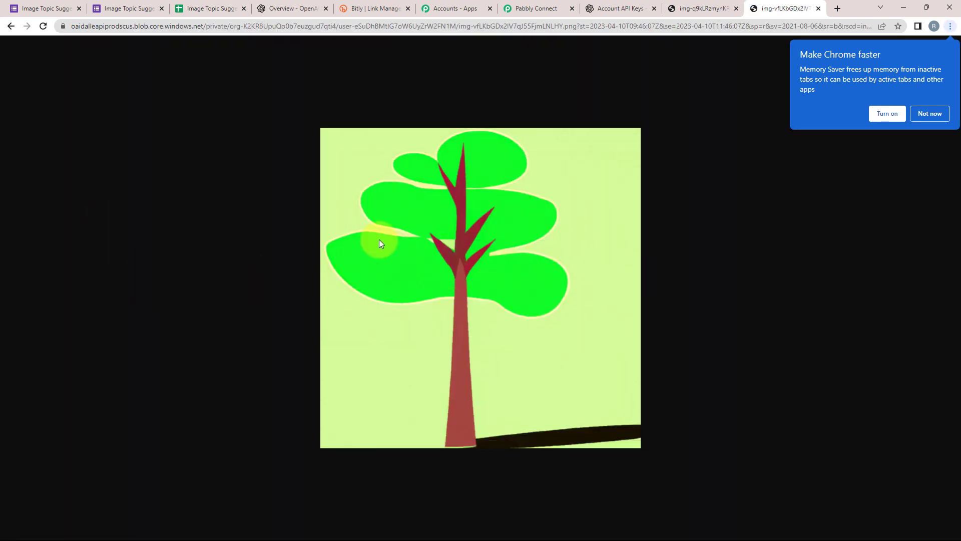
{"action": "left_click", "coordinate": [536, 8]}
{"action": "scroll", "coordinate": [157, 354], "scroll_direction": "up", "scroll_amount": 8}
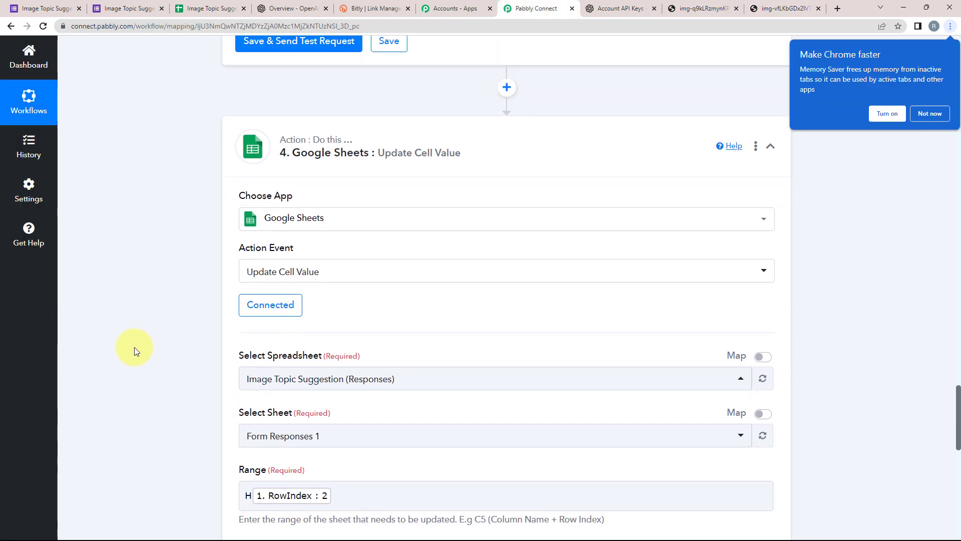
Collapse the Google Sheets, Bitly, OpenAI and Google Forms steps, dismissing Chrome's memory saver prompt.
{"action": "scroll", "coordinate": [135, 347], "scroll_direction": "up", "scroll_amount": 3}
{"action": "left_click", "coordinate": [513, 333]}
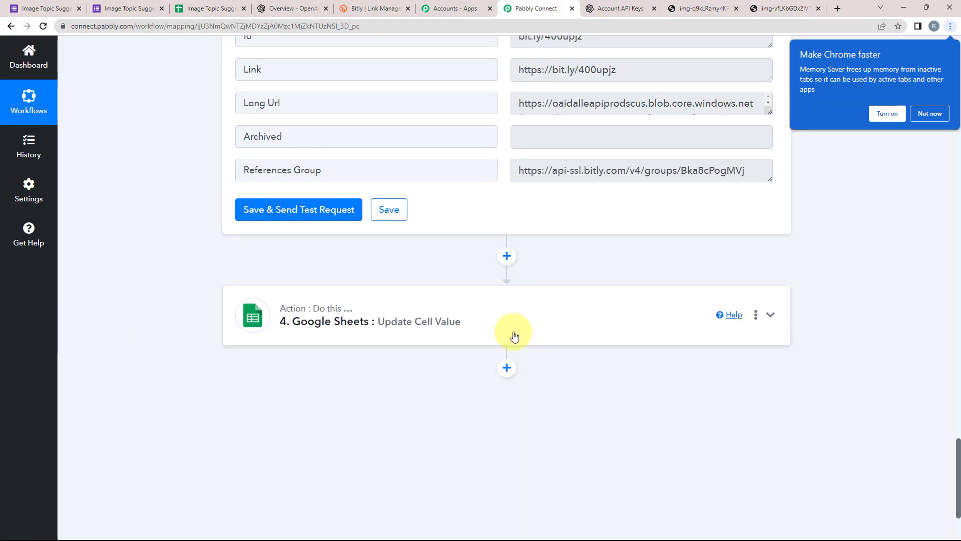
{"action": "left_click", "coordinate": [947, 113]}
{"action": "scroll", "coordinate": [197, 274], "scroll_direction": "up", "scroll_amount": 9}
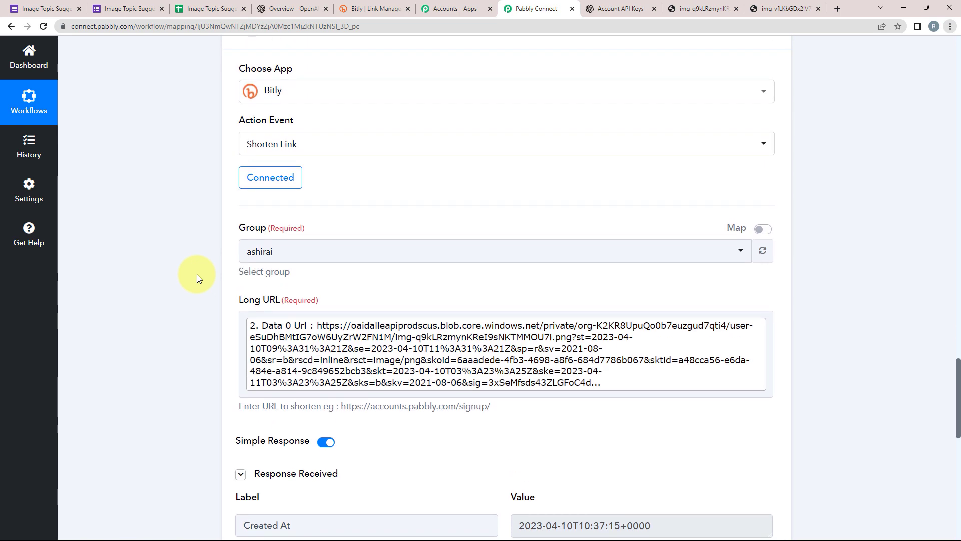
{"action": "scroll", "coordinate": [196, 274], "scroll_direction": "up", "scroll_amount": 5}
{"action": "left_click", "coordinate": [461, 204]}
{"action": "scroll", "coordinate": [395, 250], "scroll_direction": "up", "scroll_amount": 13}
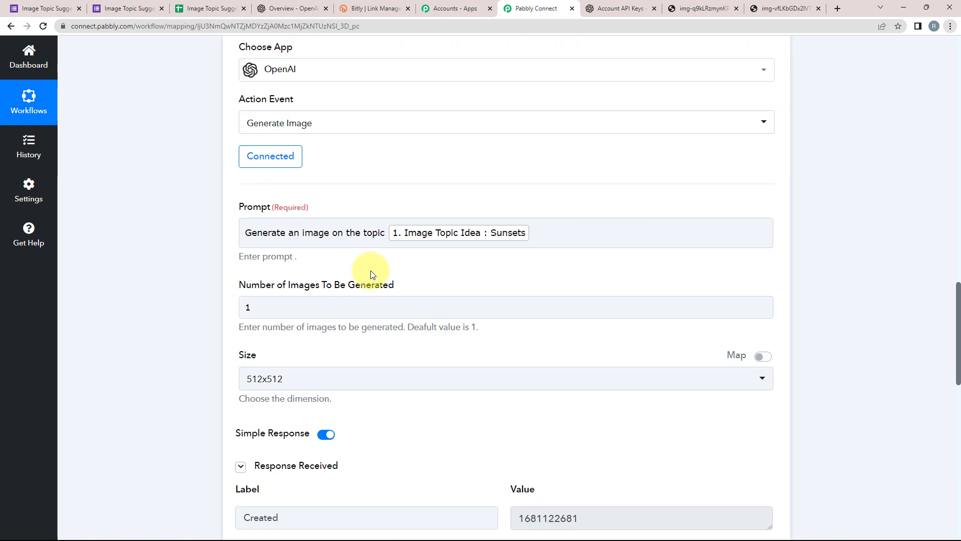
{"action": "scroll", "coordinate": [371, 275], "scroll_direction": "up", "scroll_amount": 4}
{"action": "left_click", "coordinate": [489, 217]}
{"action": "scroll", "coordinate": [309, 314], "scroll_direction": "up", "scroll_amount": 8}
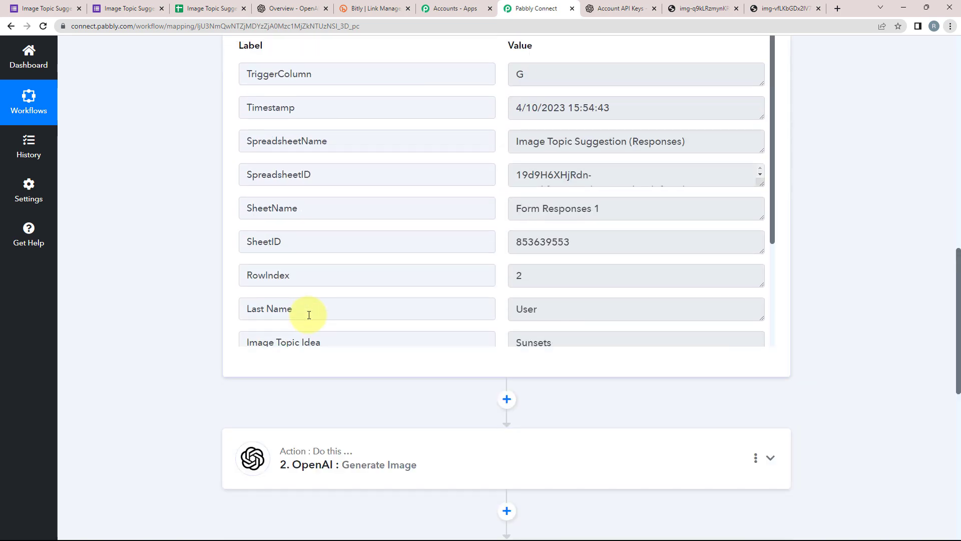
{"action": "scroll", "coordinate": [182, 260], "scroll_direction": "up", "scroll_amount": 13}
{"action": "left_click", "coordinate": [250, 247]}
{"action": "scroll", "coordinate": [86, 371], "scroll_direction": "down", "scroll_amount": 2}
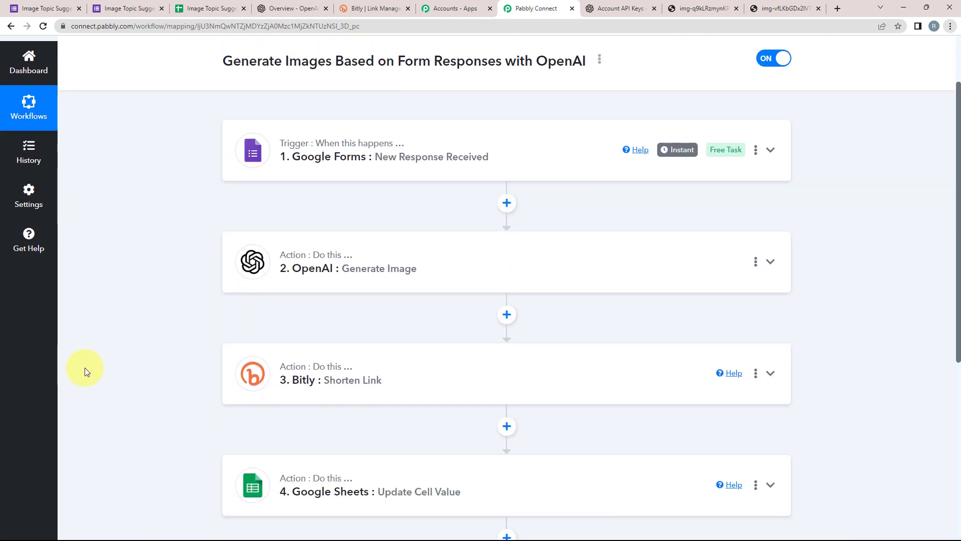